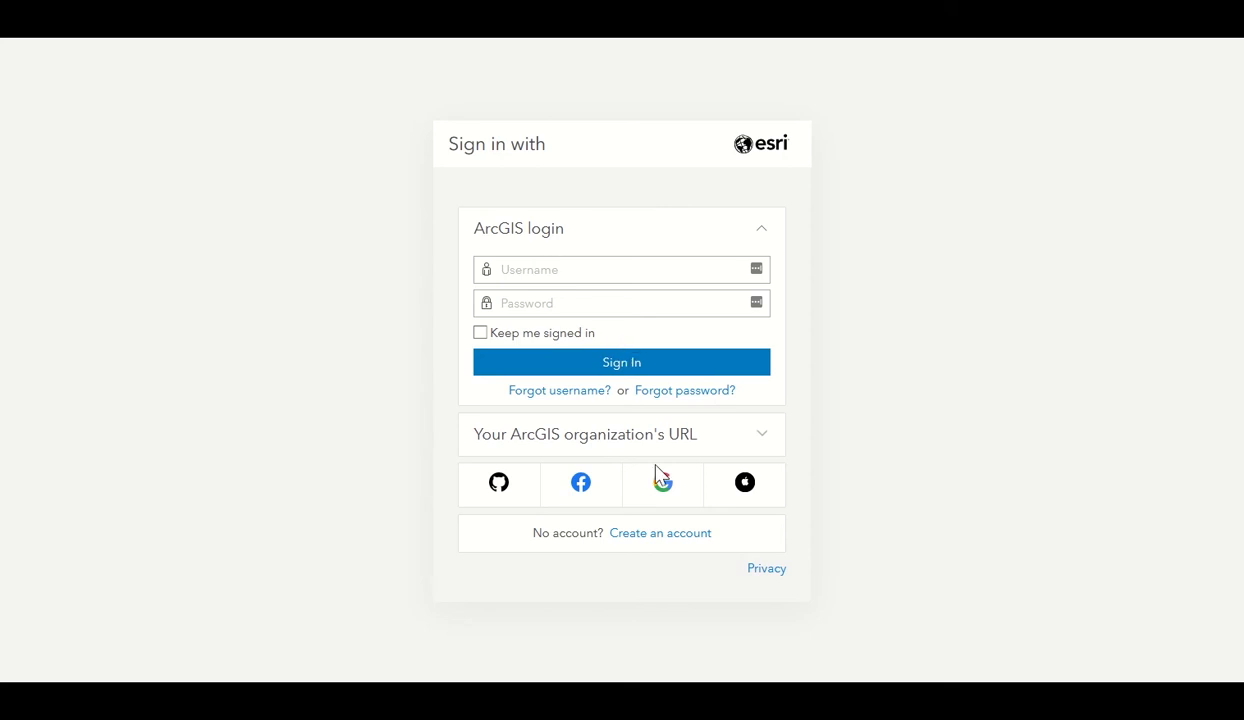
Open the Create an ArcGIS Public Account sign-up form from Create an account.
{"action": "left_click", "coordinate": [658, 543]}
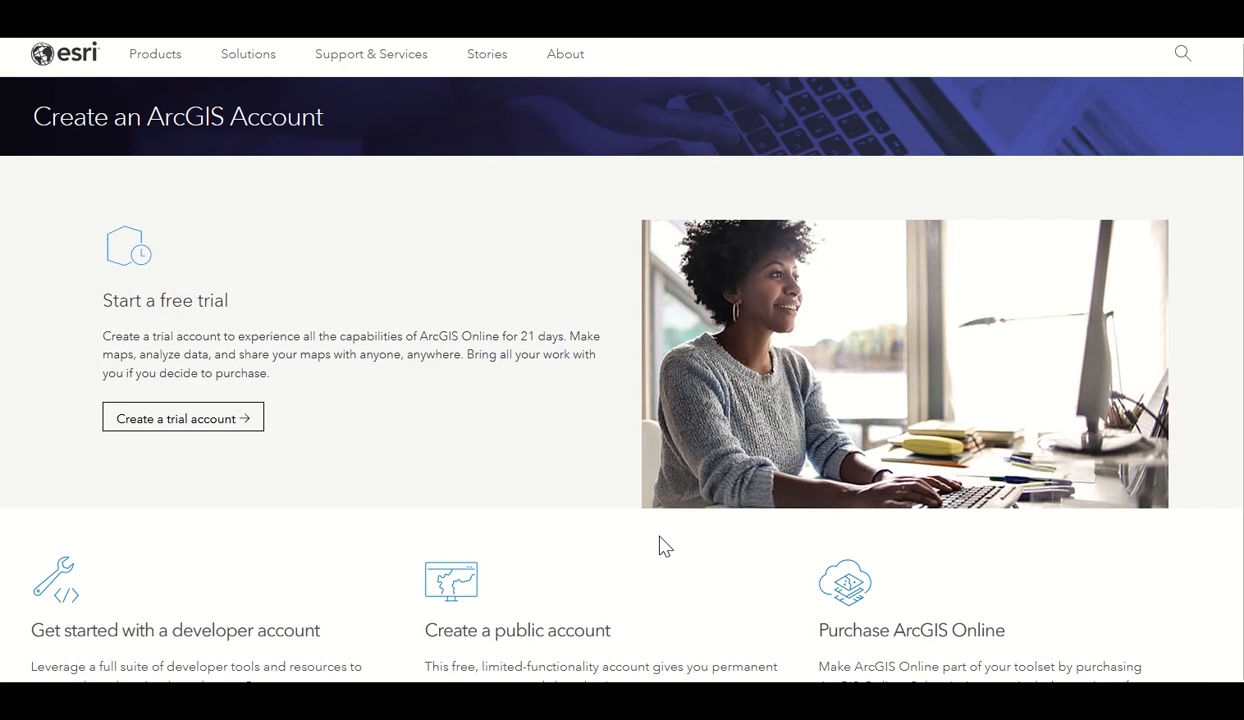
{"action": "scroll", "coordinate": [661, 545], "scroll_direction": "down", "scroll_amount": 2}
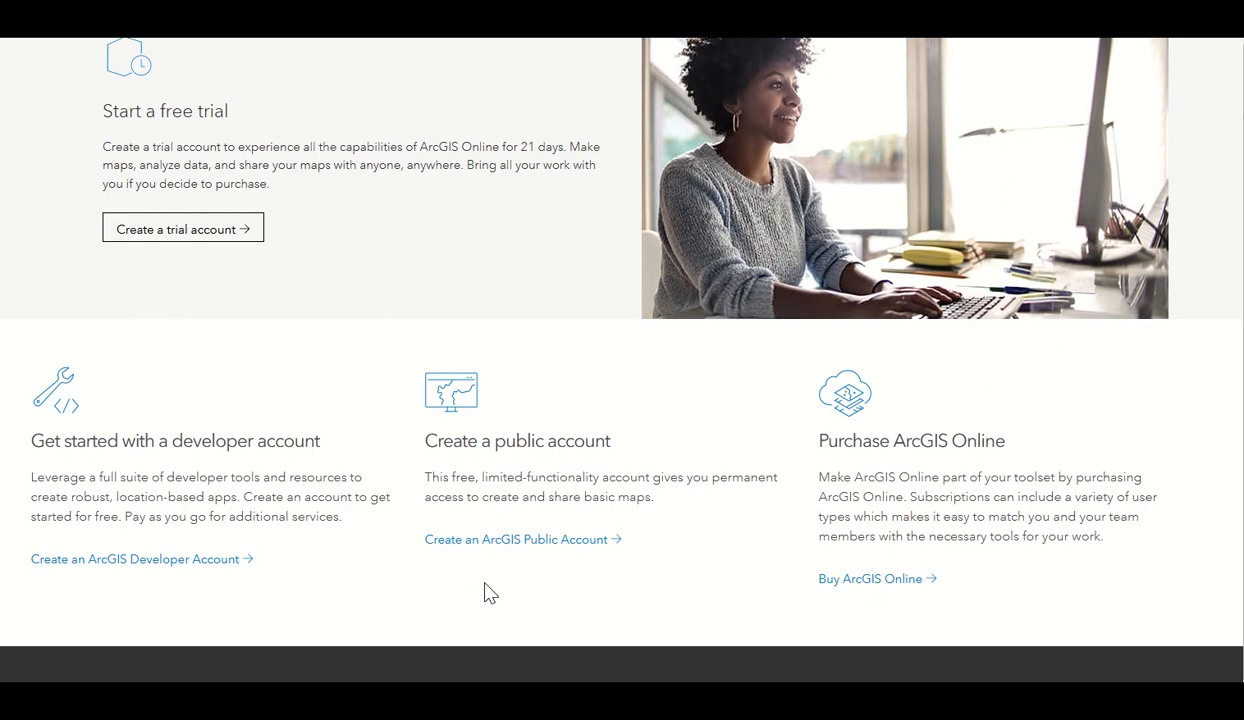
{"action": "left_click", "coordinate": [487, 546]}
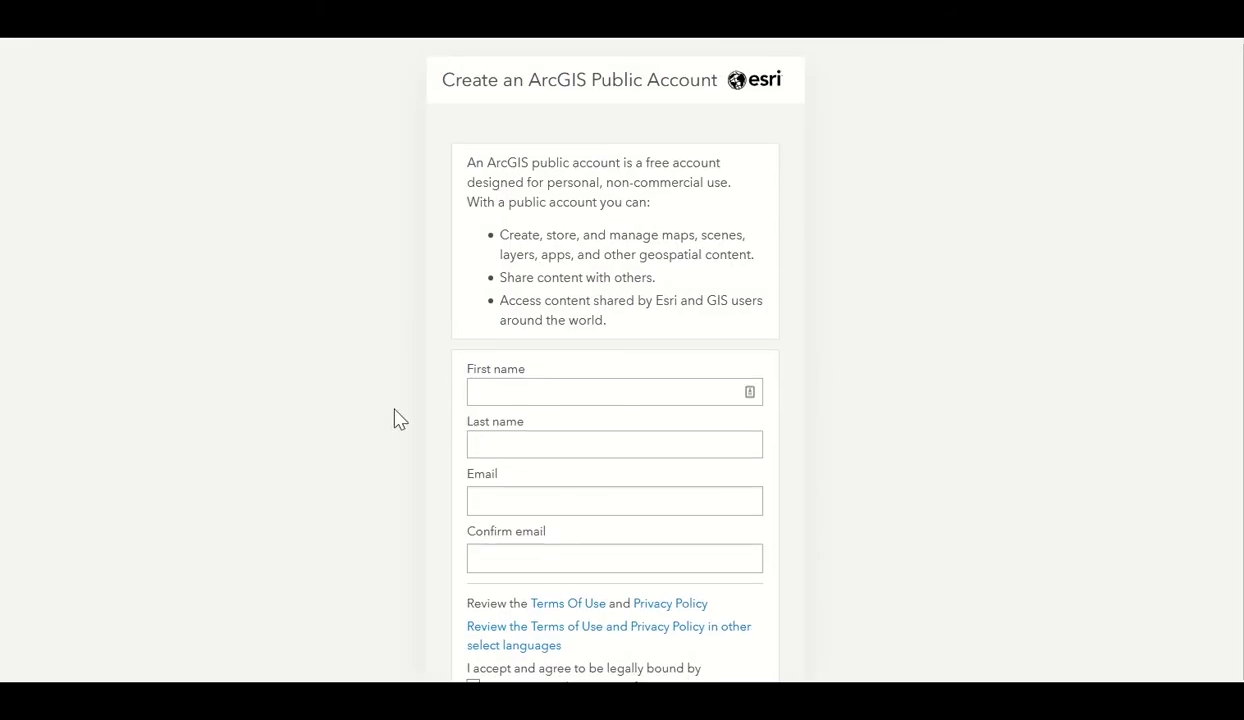
Fill in the account holder's first name, last name, e-mail and e-mail confirmation.
{"action": "scroll", "coordinate": [400, 418], "scroll_direction": "down", "scroll_amount": 1}
{"action": "scroll", "coordinate": [400, 418], "scroll_direction": "down", "scroll_amount": 1}
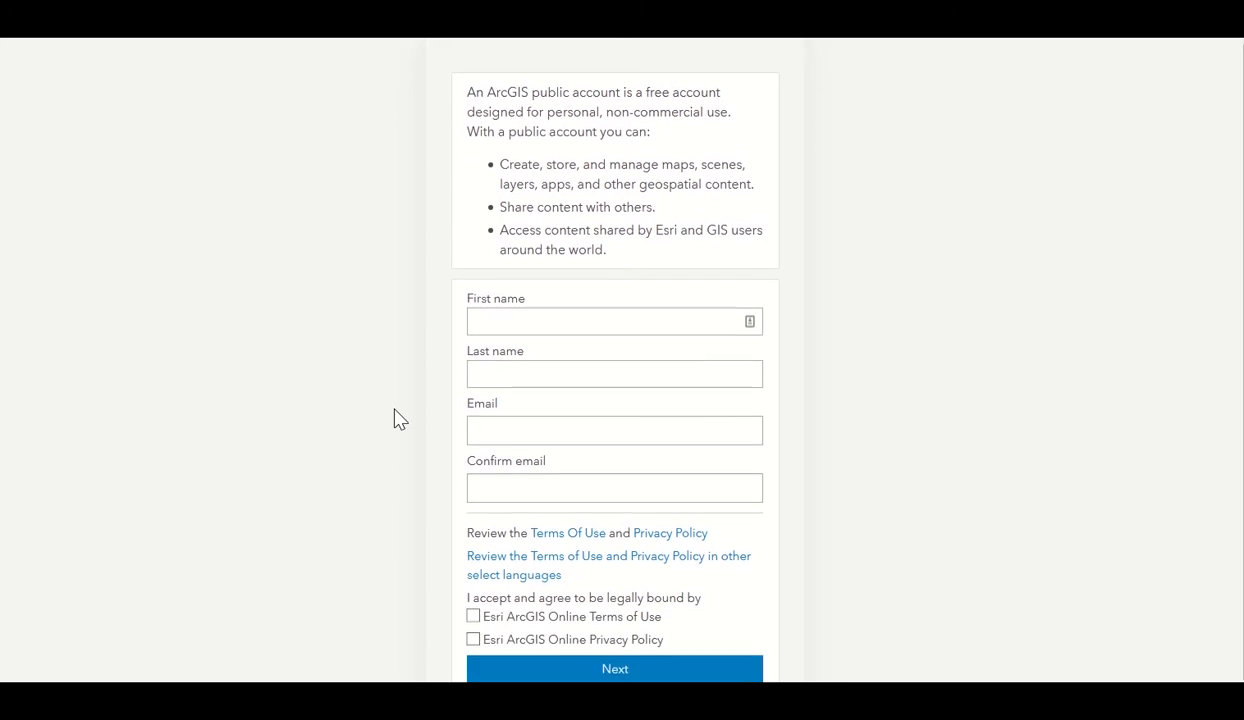
{"action": "left_click", "coordinate": [508, 315]}
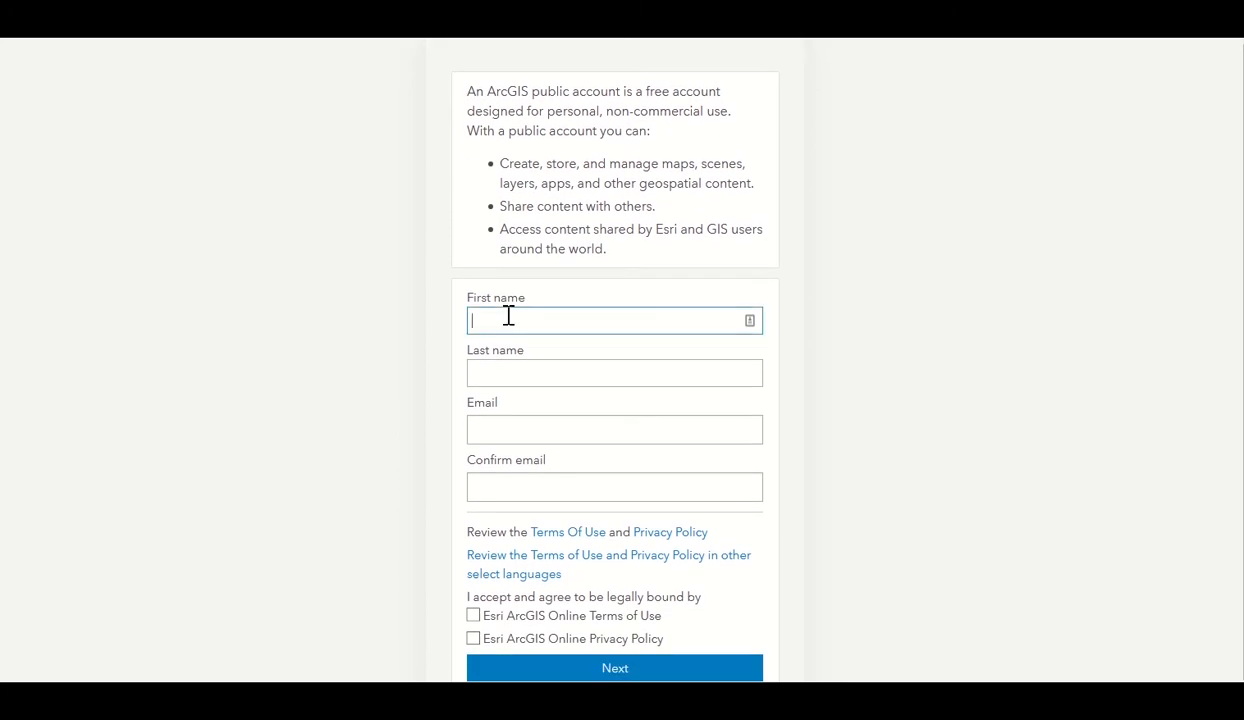
{"action": "type", "text": "MapBuilder"}
{"action": "key", "text": "Tab"}
{"action": "type", "text": "Ta"}
{"action": "key", "text": "BackSpace"}
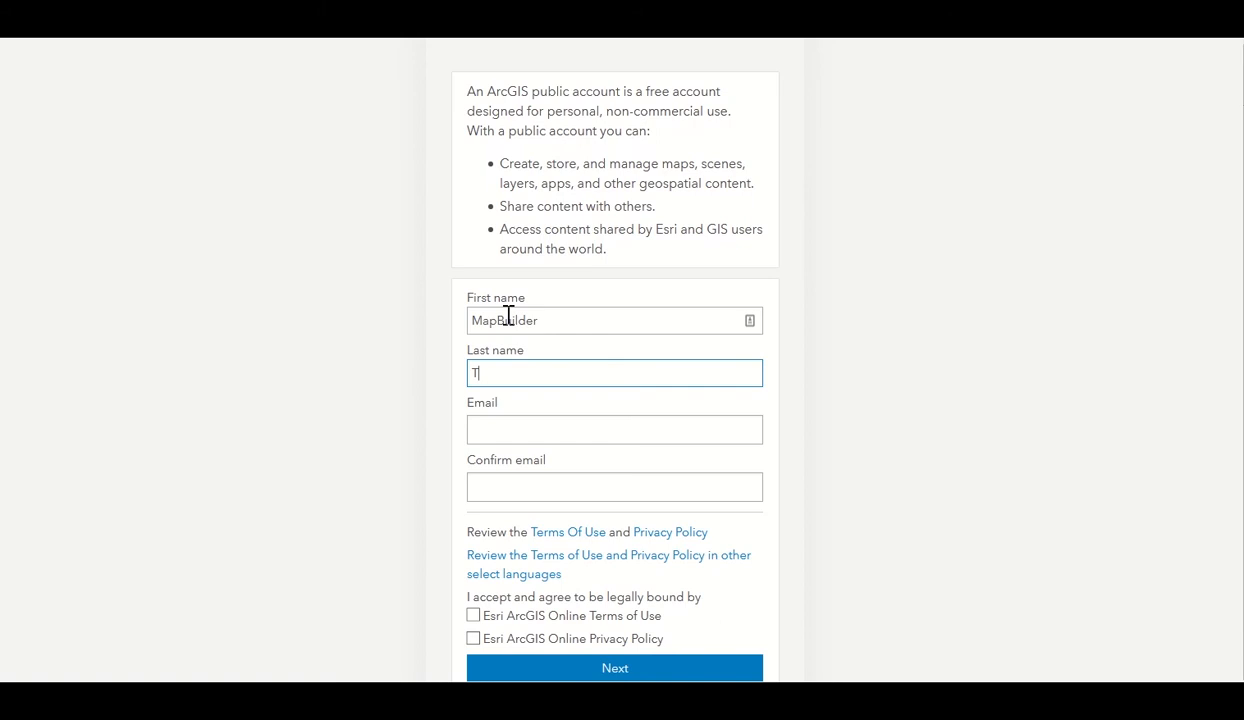
{"action": "type", "text": "raining"}
{"action": "key", "text": "Tab"}
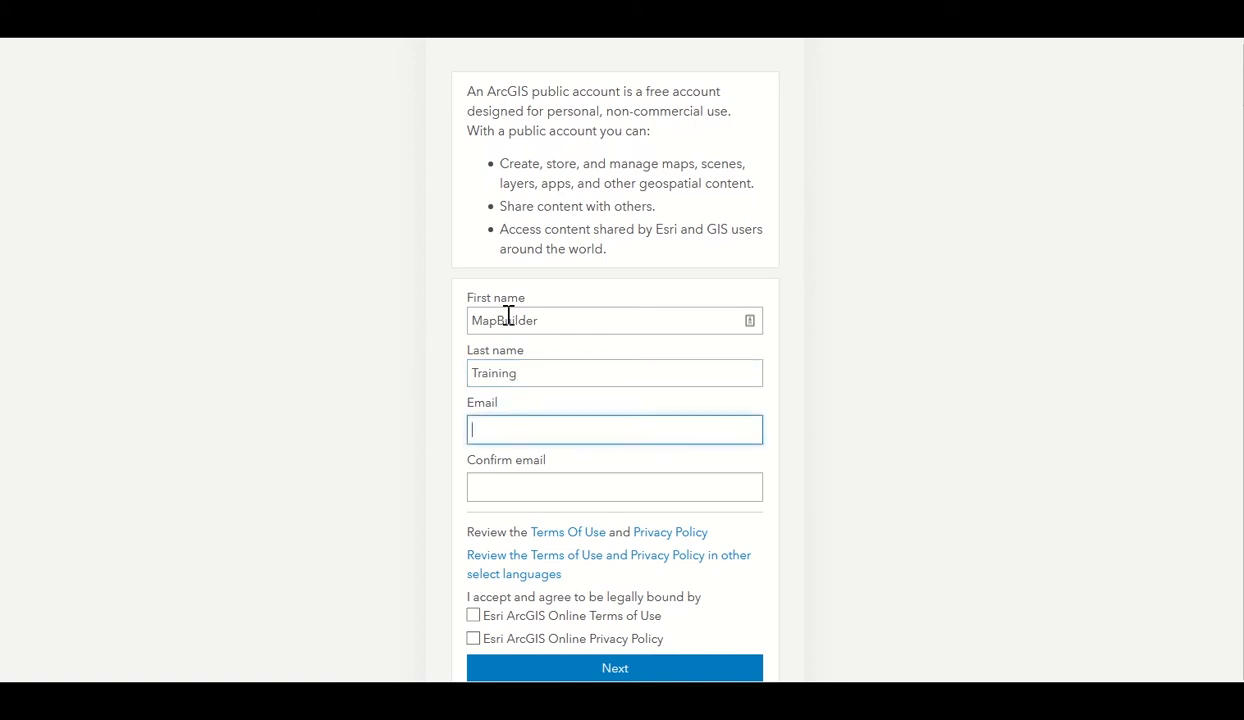
{"action": "key", "text": "Tab"}
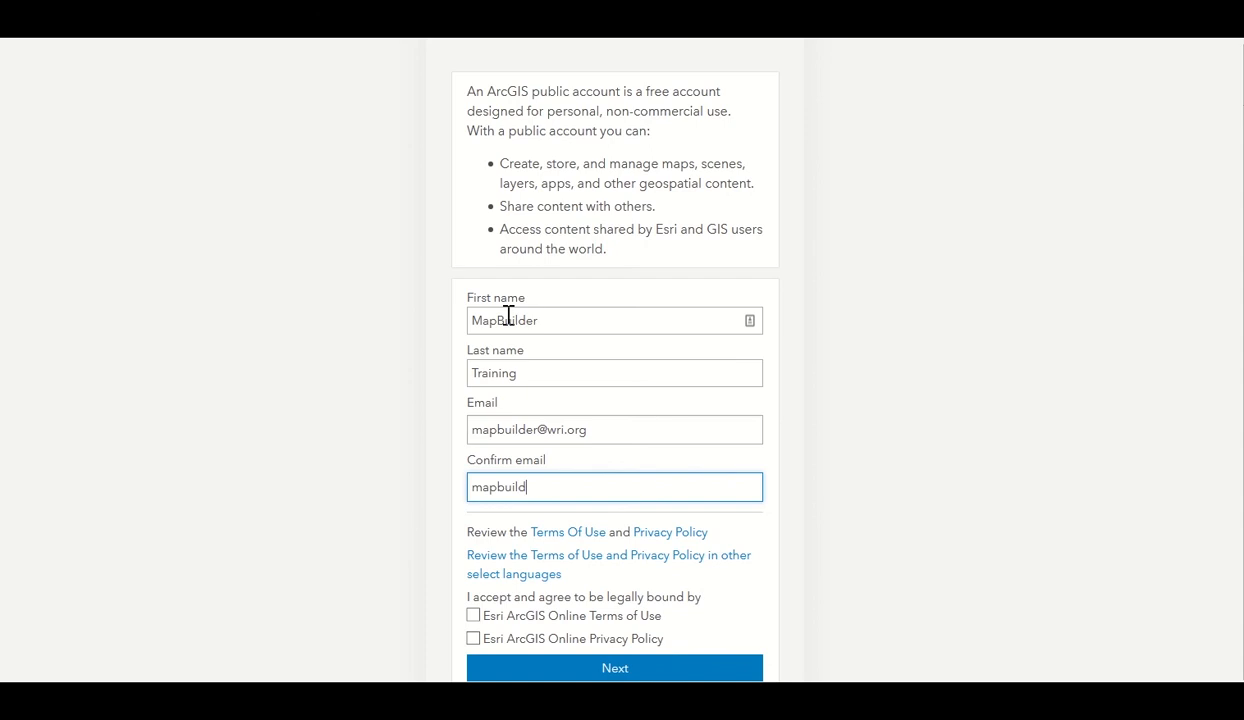
Accept the Terms of Use and Privacy Policy and submit the sign-up form.
{"action": "scroll", "coordinate": [587, 383], "scroll_direction": "down", "scroll_amount": 1}
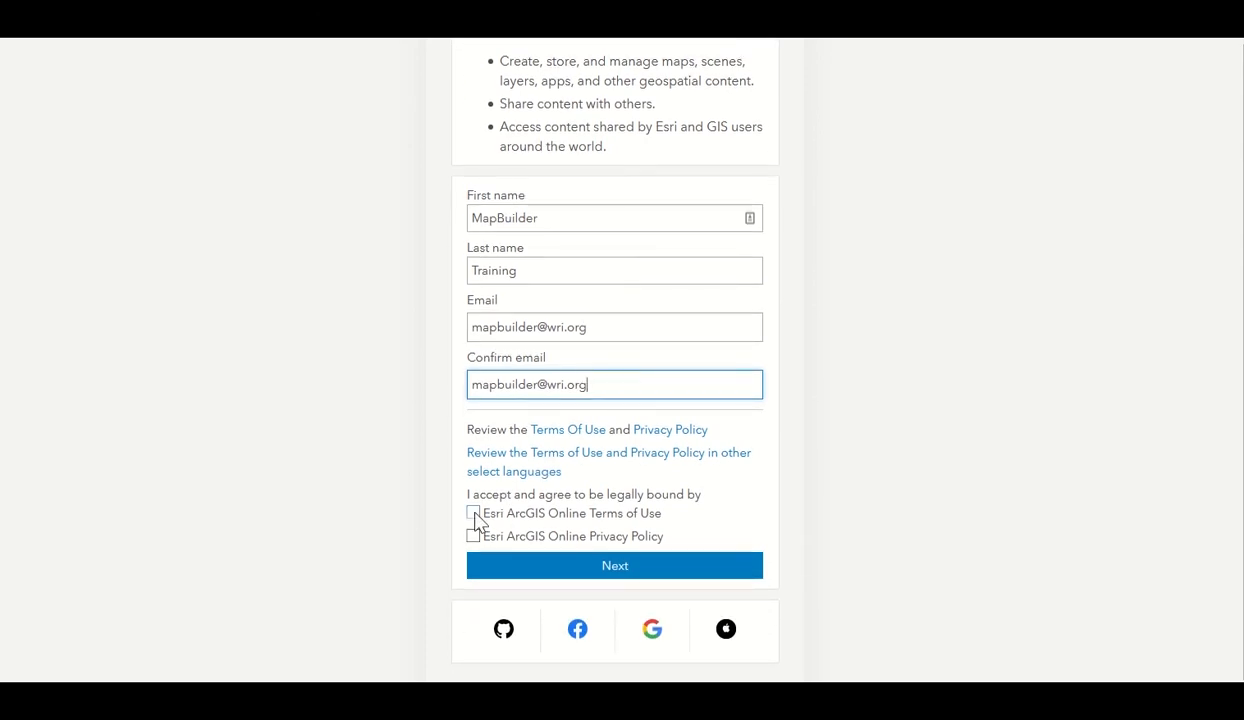
{"action": "left_click", "coordinate": [474, 513]}
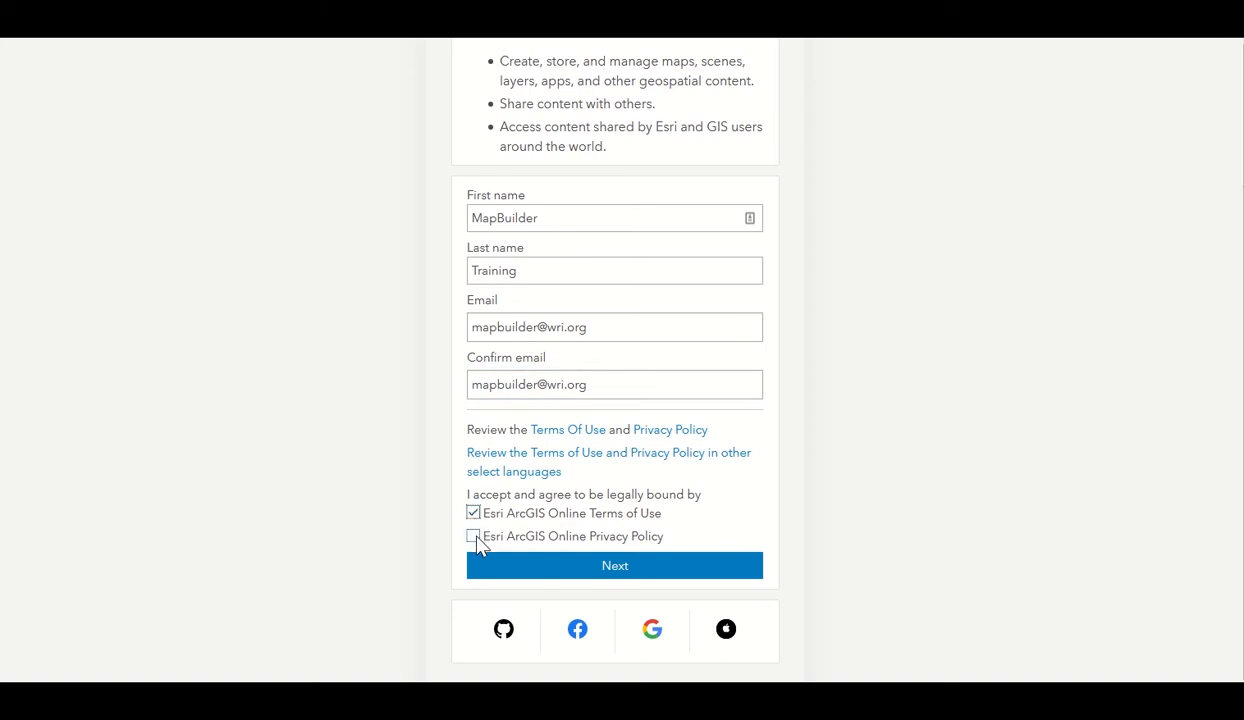
{"action": "left_click", "coordinate": [474, 537]}
{"action": "left_click", "coordinate": [678, 578]}
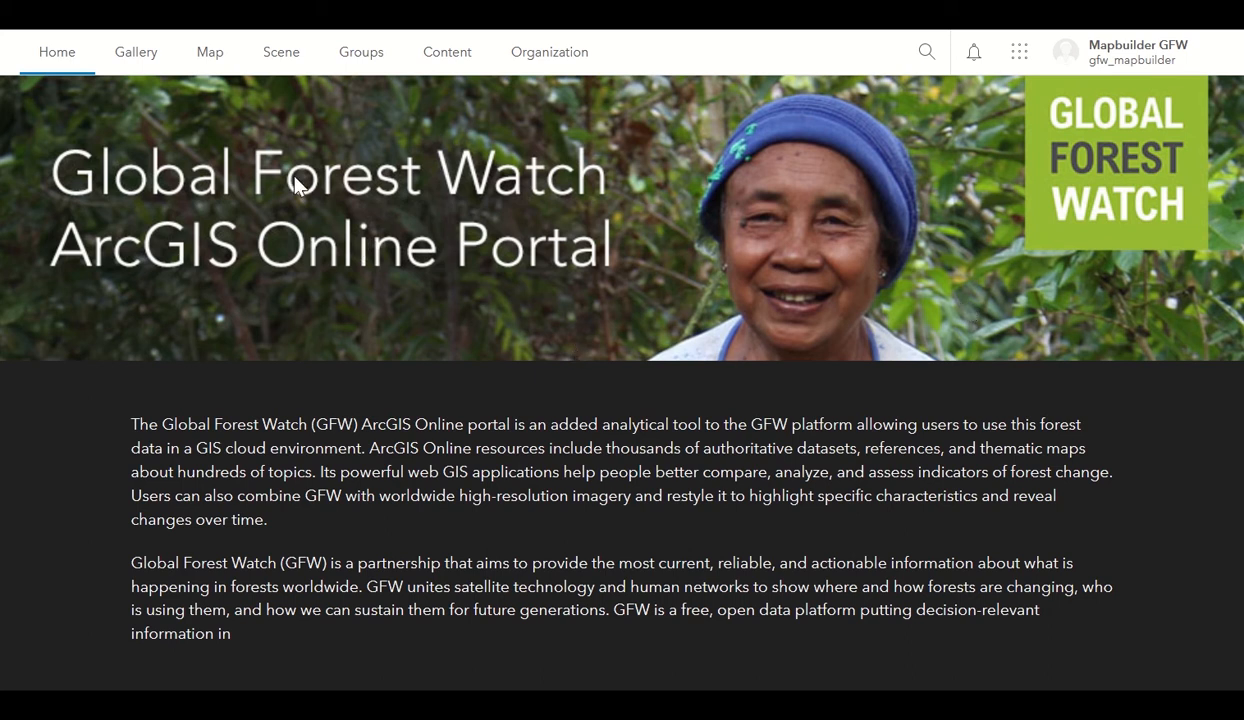
Open a new blank map in the Map Viewer from the portal's Map tab.
{"action": "left_click", "coordinate": [205, 60]}
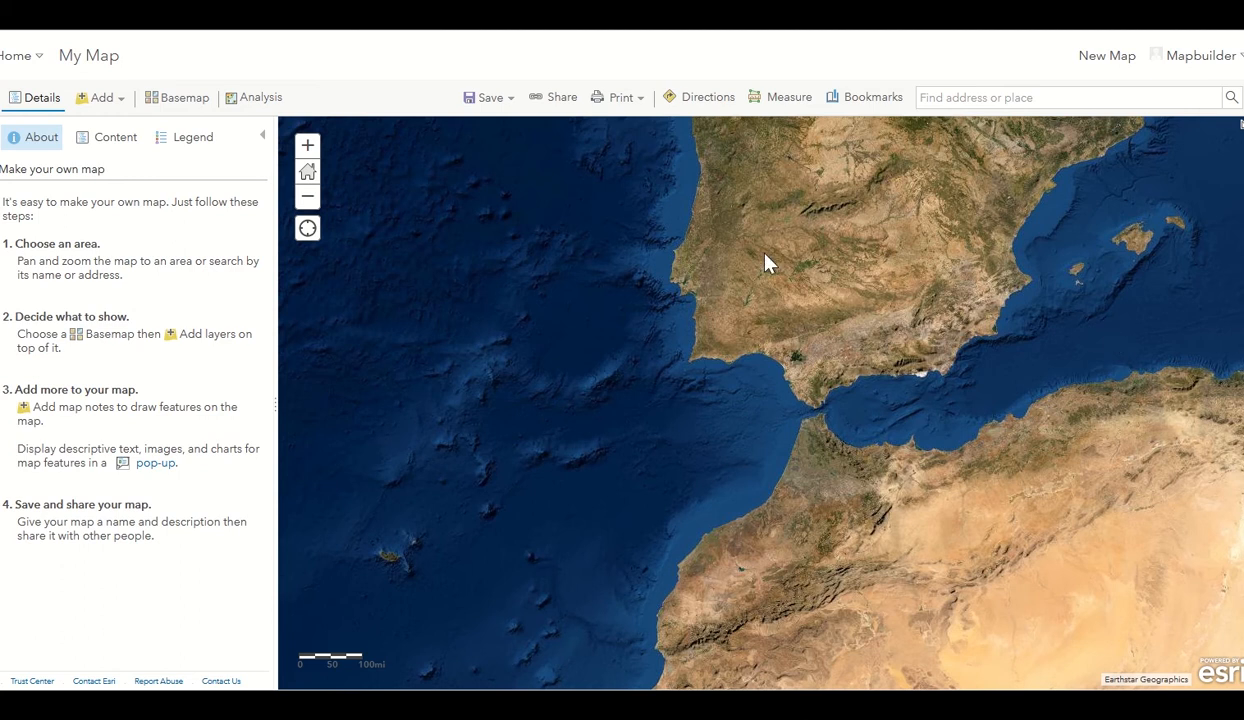
Open the Save Map dialog and title the map 'Brazilian Biomes'.
{"action": "left_click", "coordinate": [486, 97]}
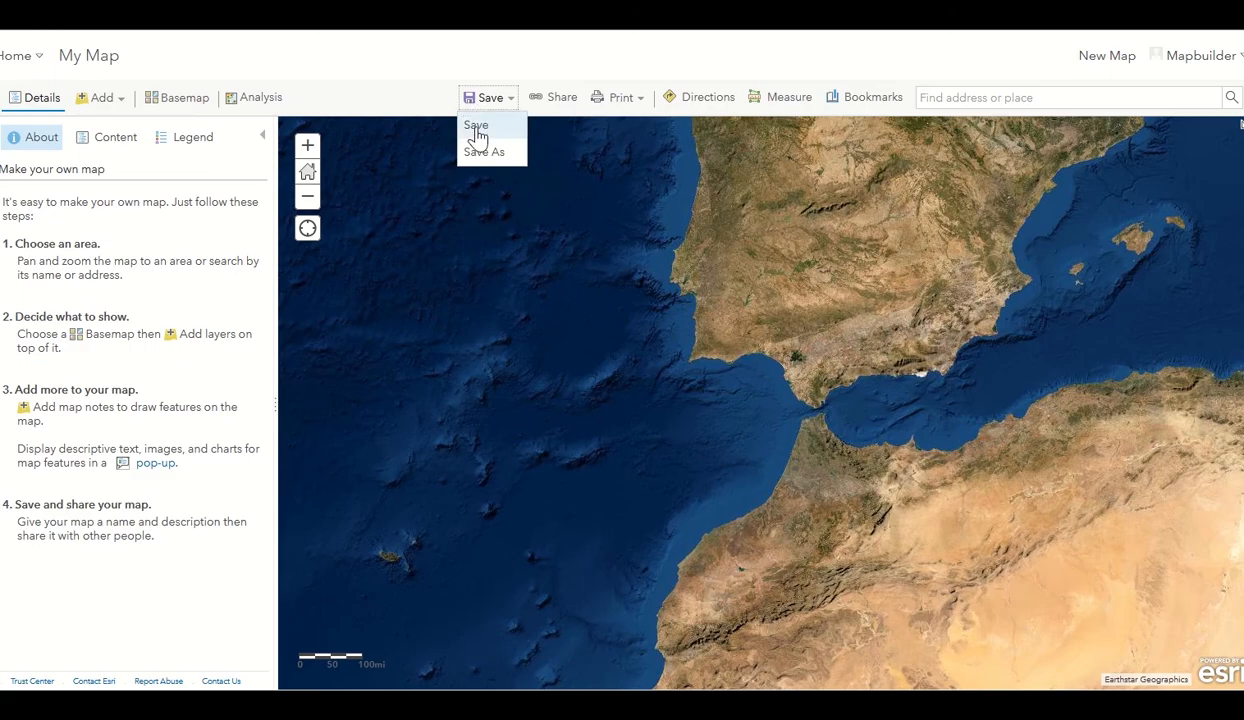
{"action": "left_click", "coordinate": [476, 132]}
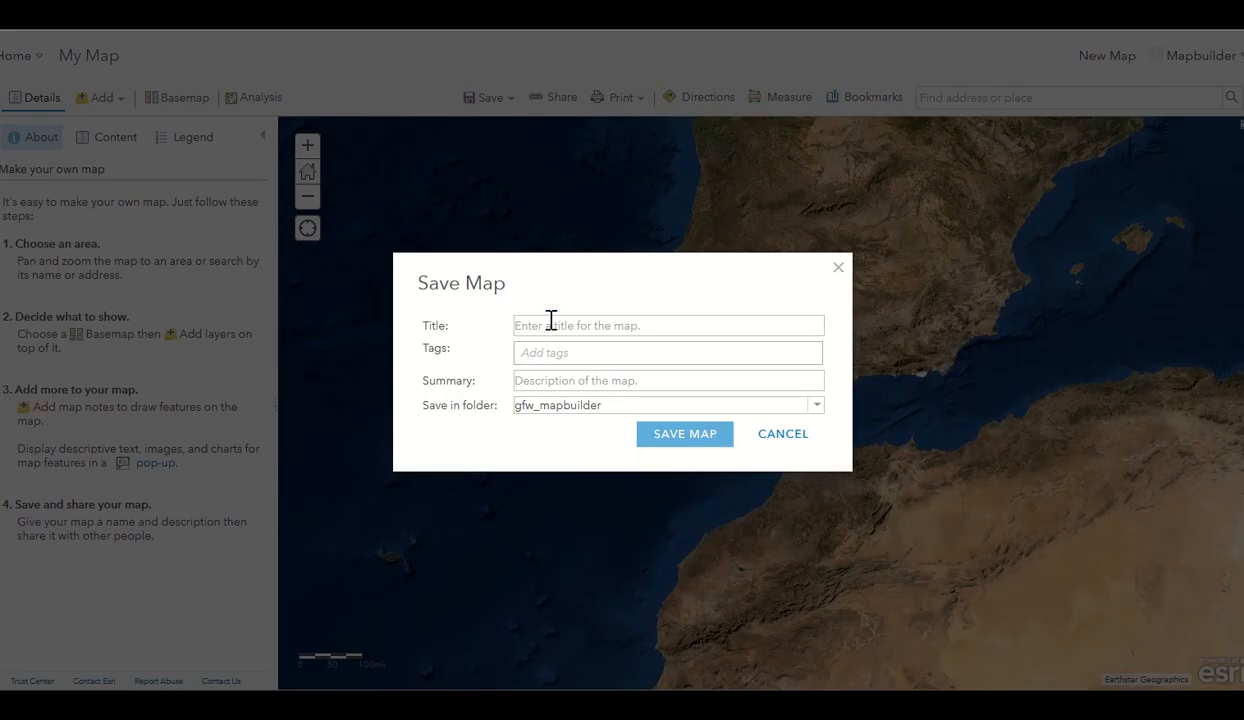
{"action": "left_click", "coordinate": [550, 323]}
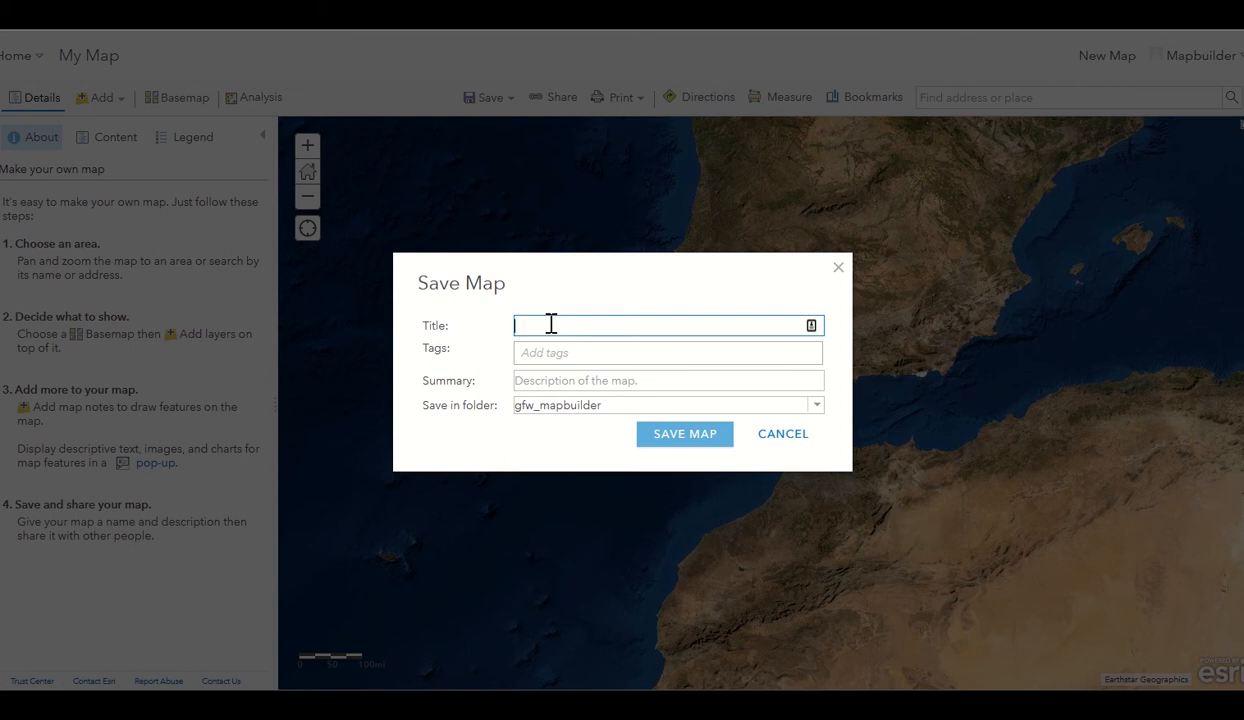
{"action": "type", "text": "Brazilian Biomes"}
{"action": "key", "text": "Tab"}
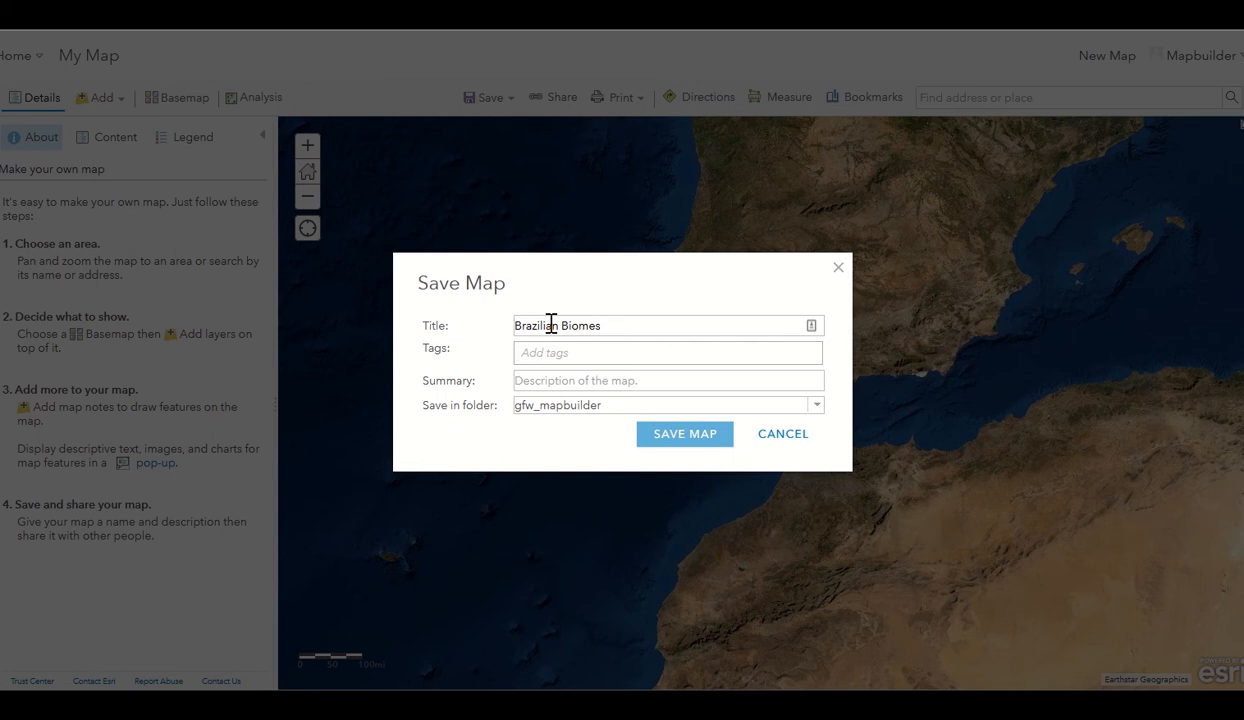
Add tags brazil, biomes, training and the summary 'MapBuilder training web map'.
{"action": "type", "text": "brazil"}
{"action": "key", "text": "Return"}
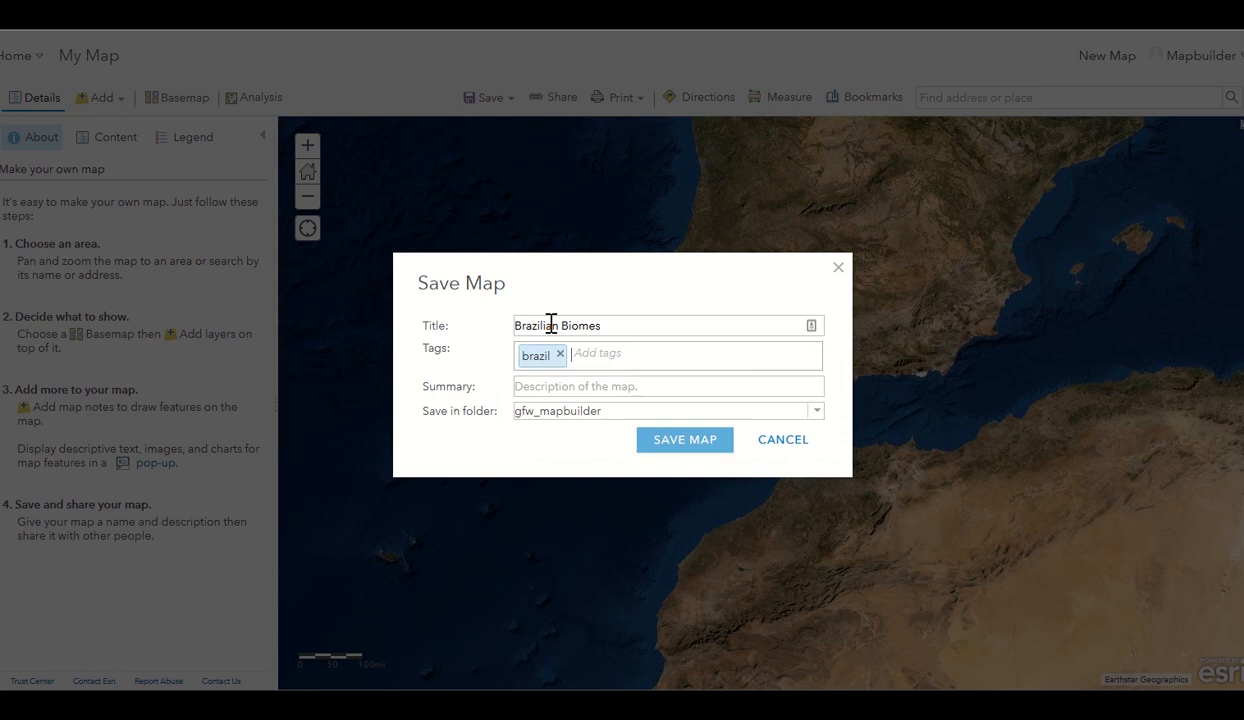
{"action": "type", "text": "biomes"}
{"action": "key", "text": "Return"}
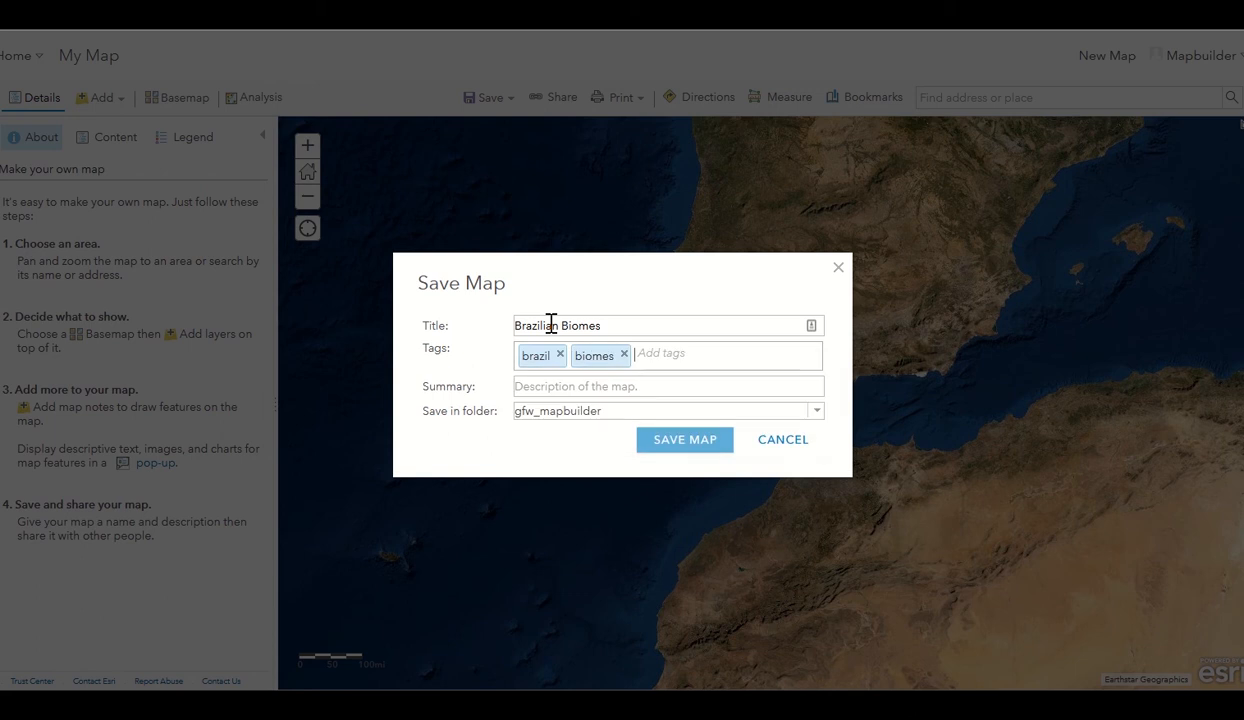
{"action": "type", "text": "training"}
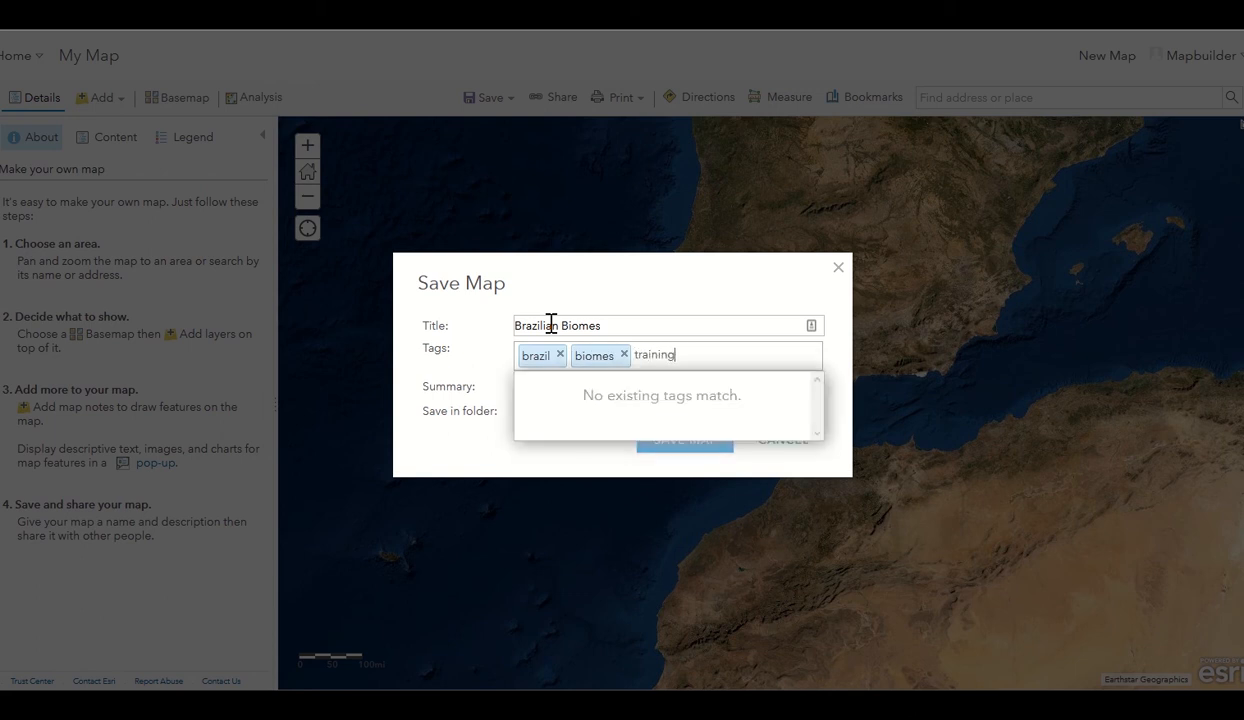
{"action": "key", "text": "Return"}
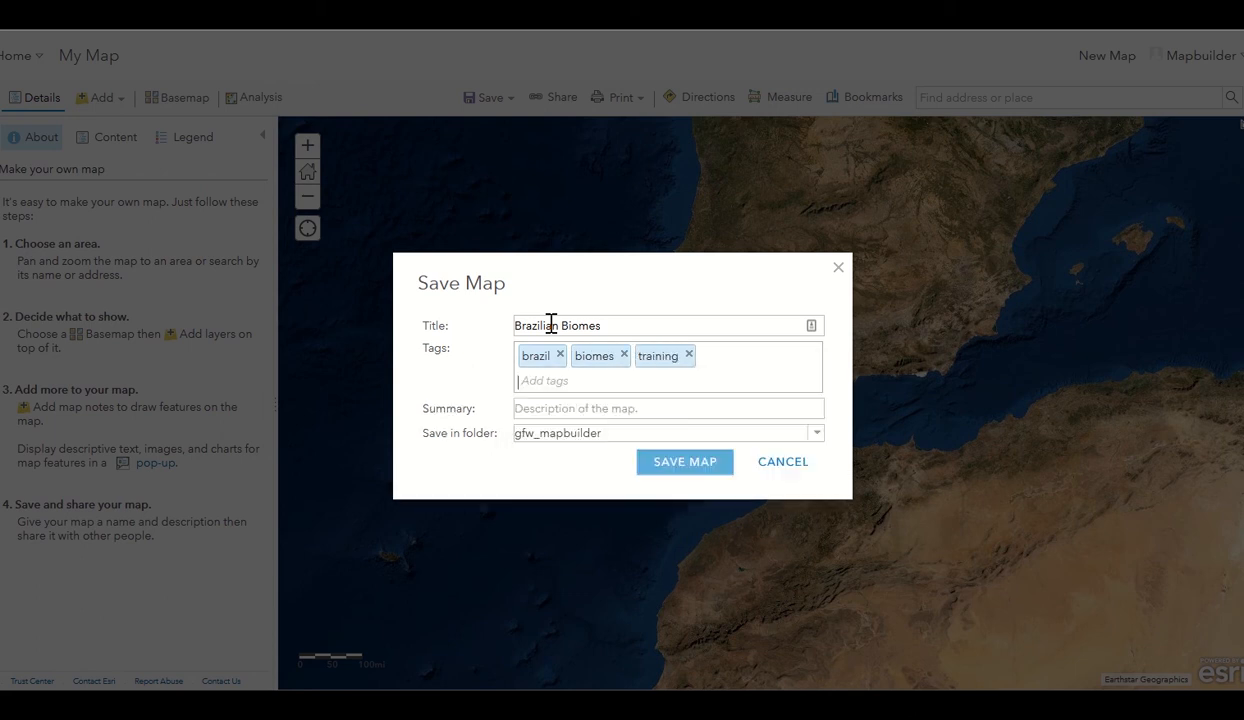
{"action": "left_click", "coordinate": [597, 411]}
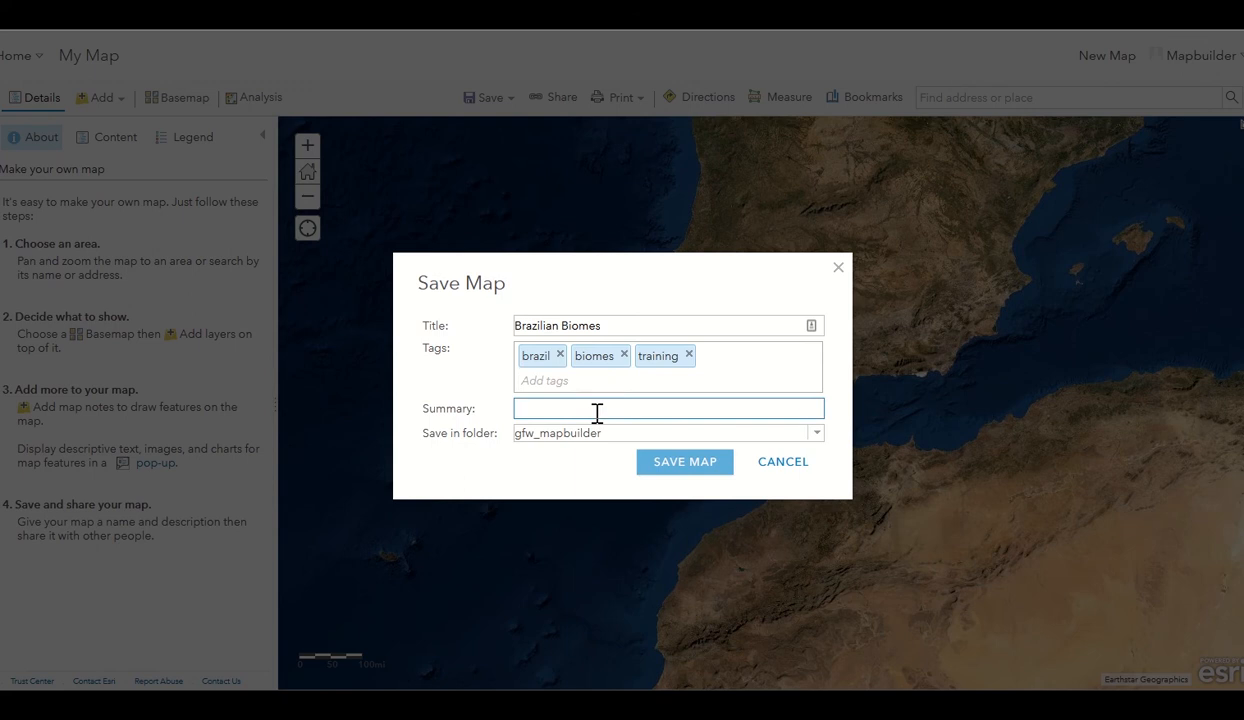
{"action": "type", "text": "MapBuilder training web map"}
Confirm SAVE MAP to store the Brazilian Biomes web map with its tags and summary.
{"action": "left_click", "coordinate": [668, 470]}
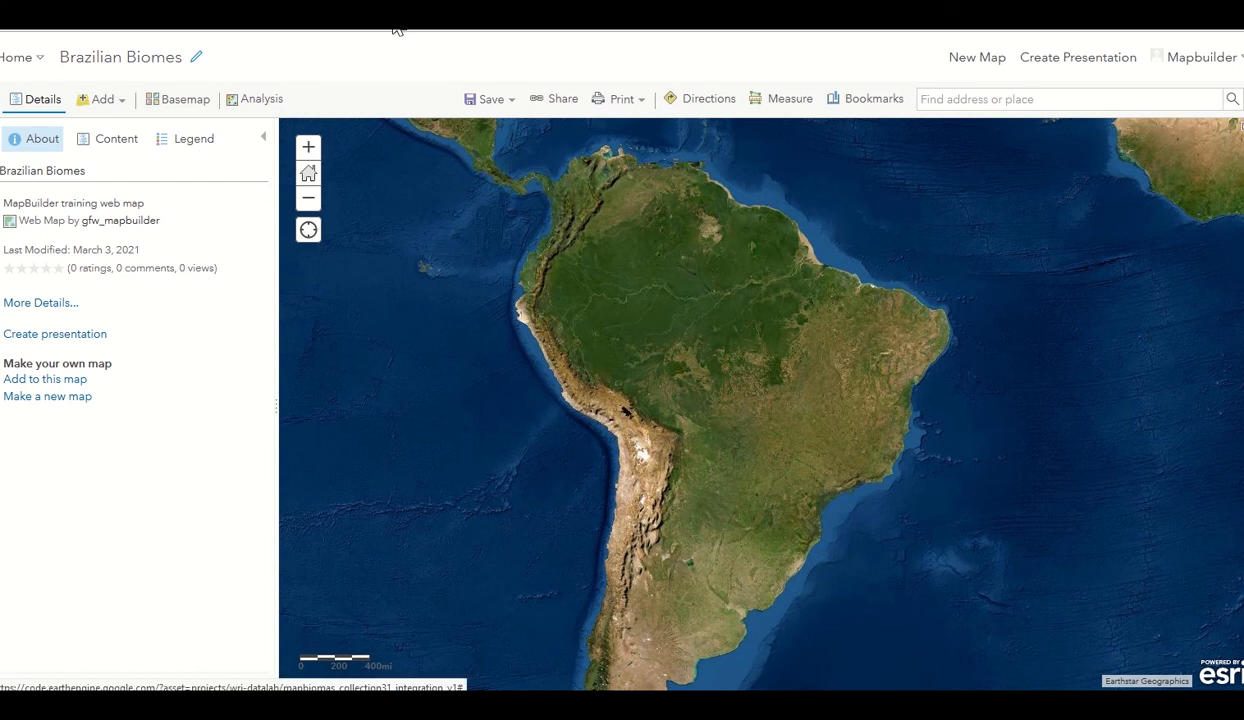
Add the bra_biomes.zip shapefile from the computer as a new map layer.
{"action": "left_click", "coordinate": [106, 102]}
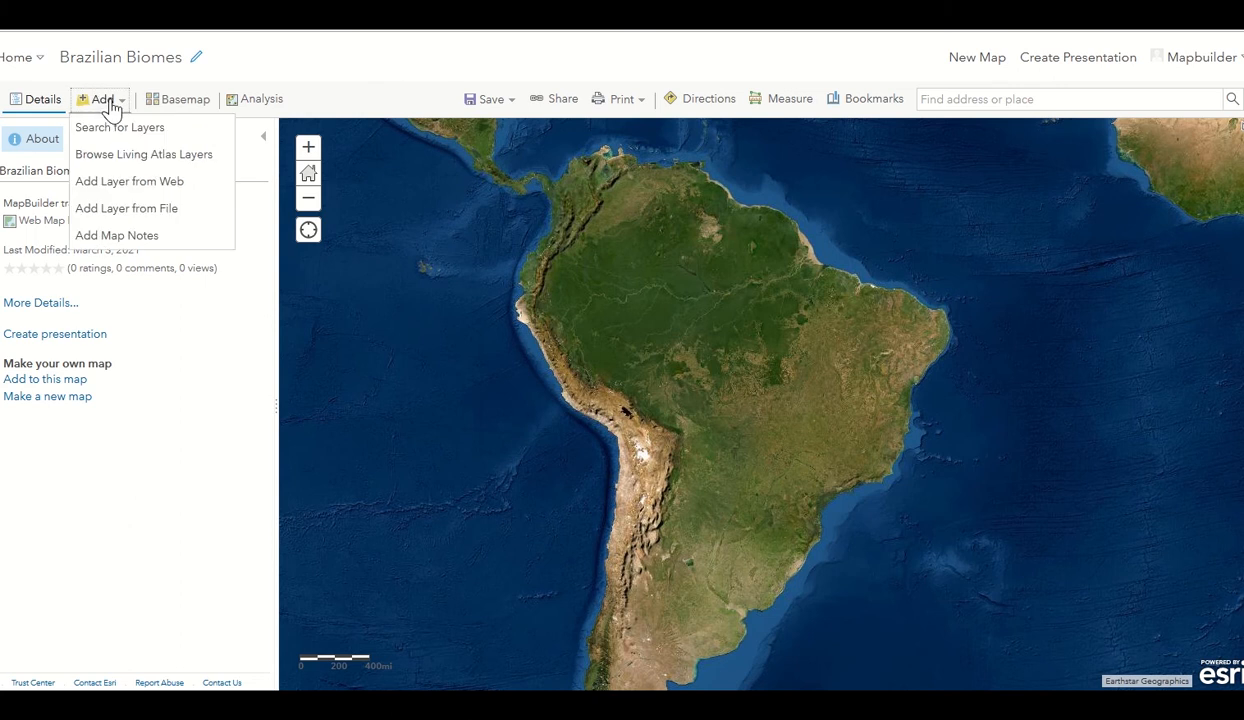
{"action": "left_click", "coordinate": [128, 218]}
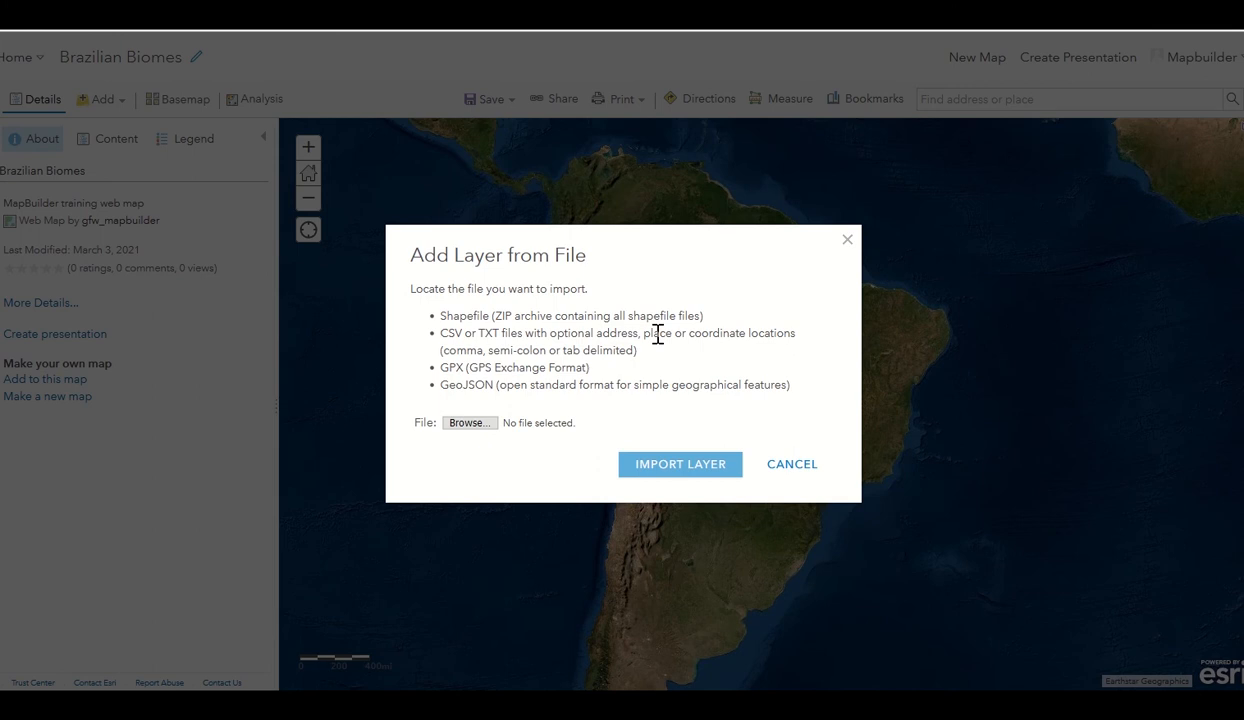
{"action": "left_click", "coordinate": [480, 427]}
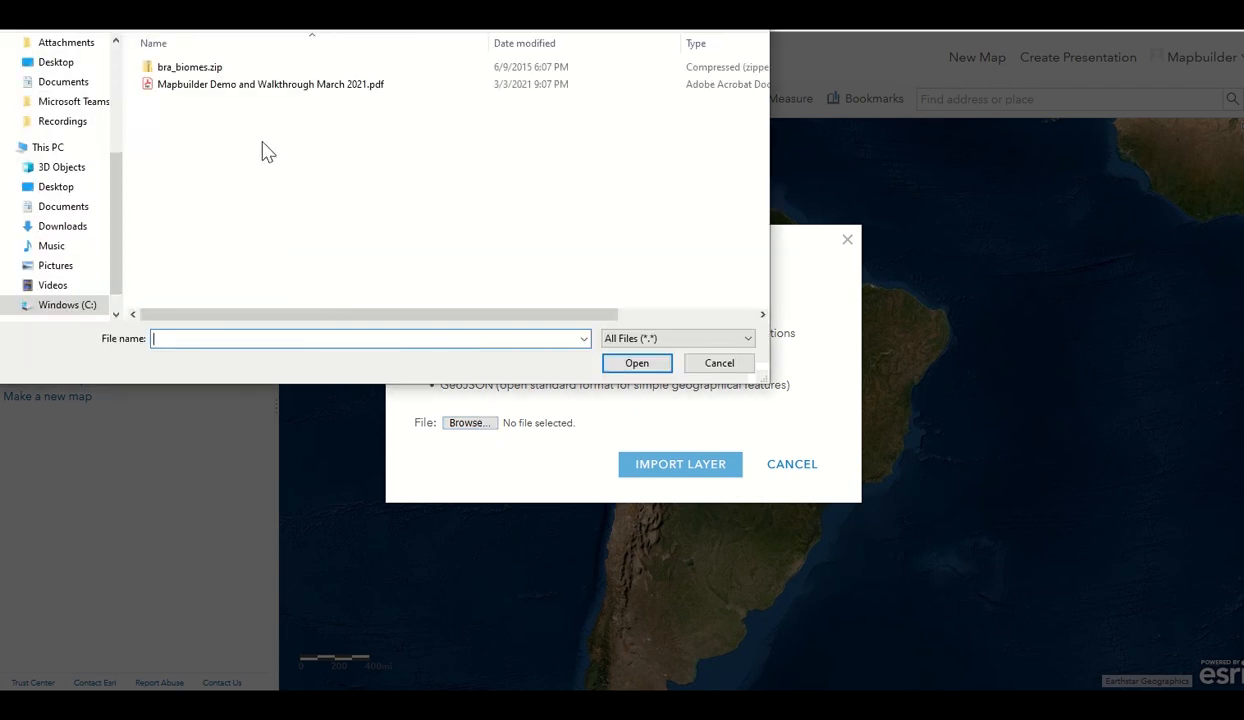
{"action": "left_click", "coordinate": [184, 74]}
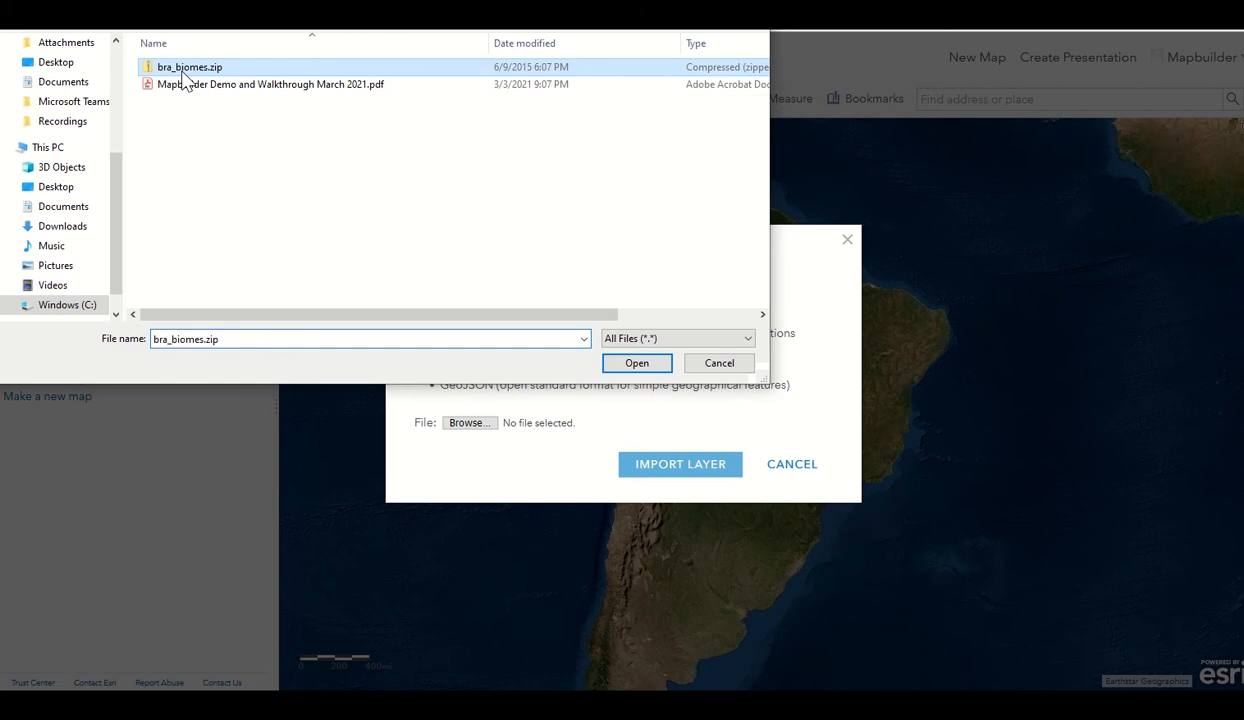
{"action": "left_click", "coordinate": [635, 366]}
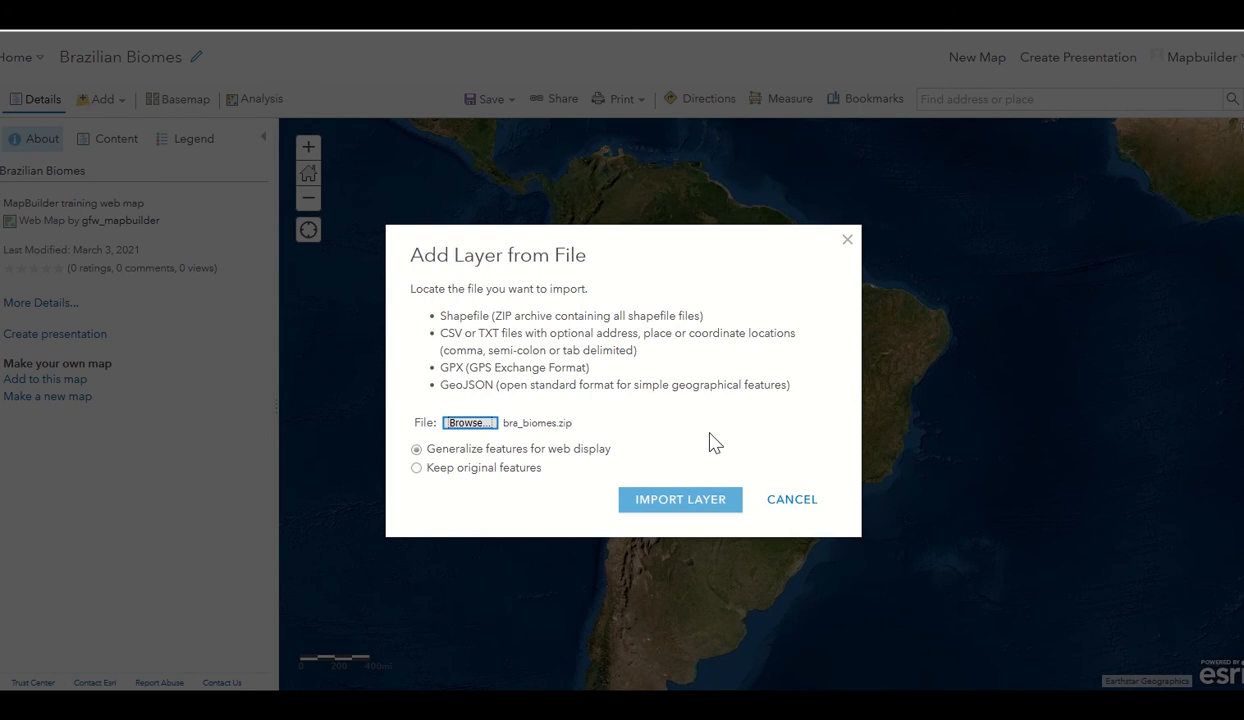
{"action": "left_click", "coordinate": [713, 506]}
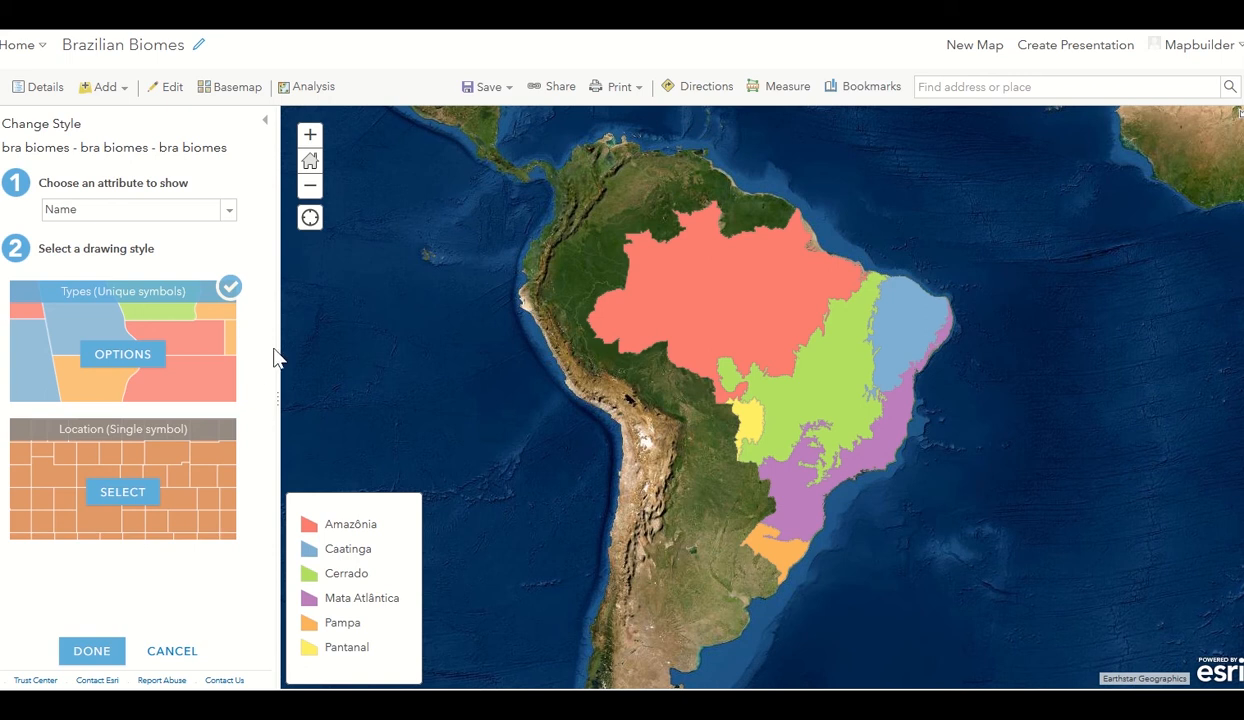
Wait for the bra biomes layer to finish importing with six Name-based colours.
{"action": "mouse_move", "coordinate": [100, 330]}
{"action": "left_click", "coordinate": [104, 354]}
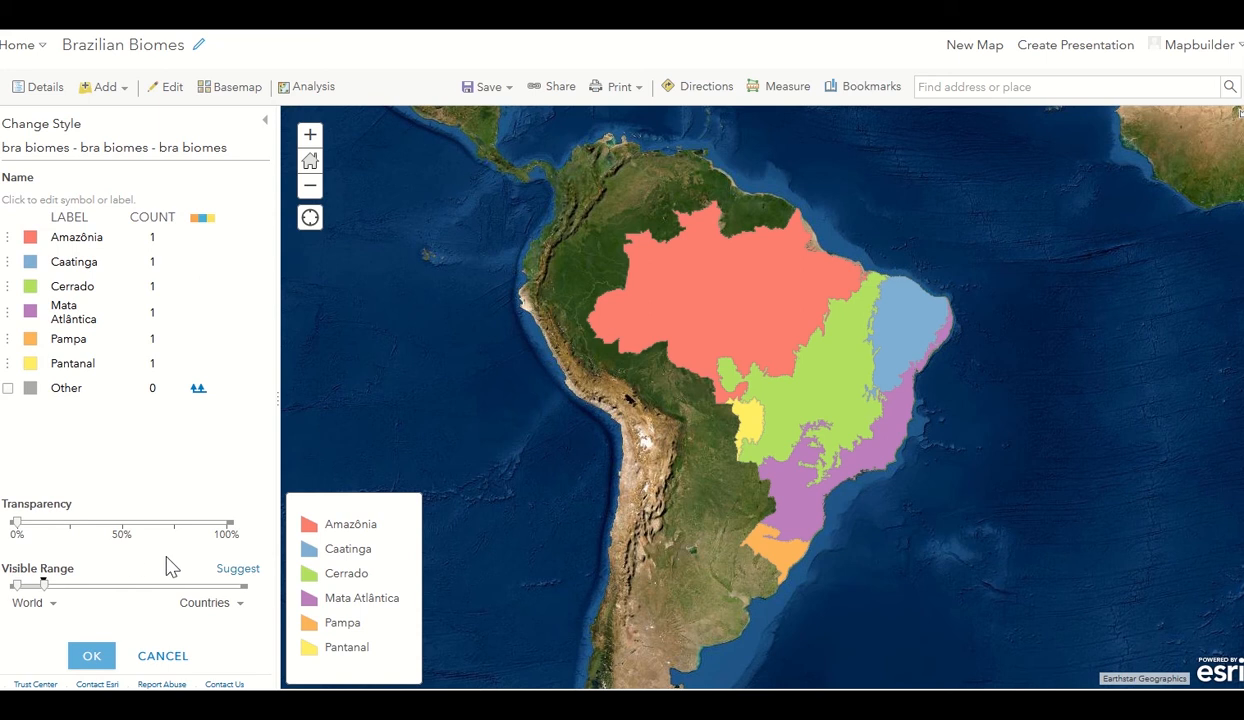
{"action": "left_click", "coordinate": [92, 655]}
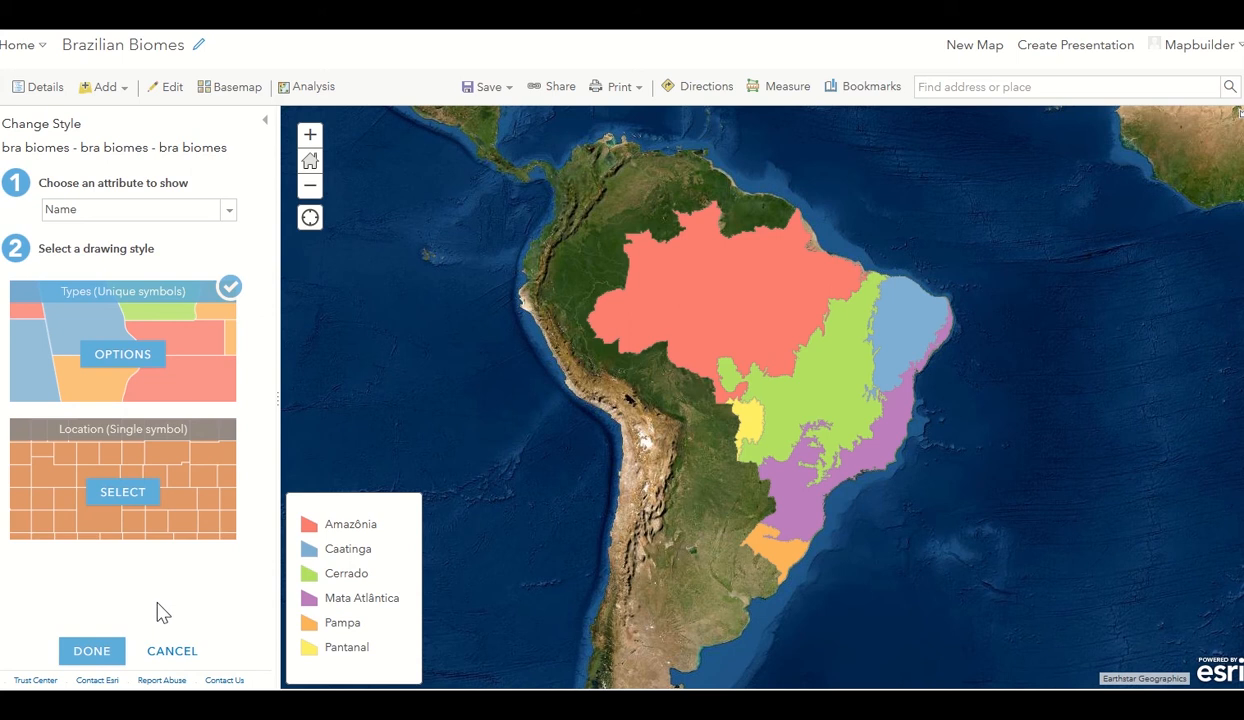
Style bra biomes with Types (Unique symbols) on the Name attribute and apply it.
{"action": "left_click", "coordinate": [122, 492]}
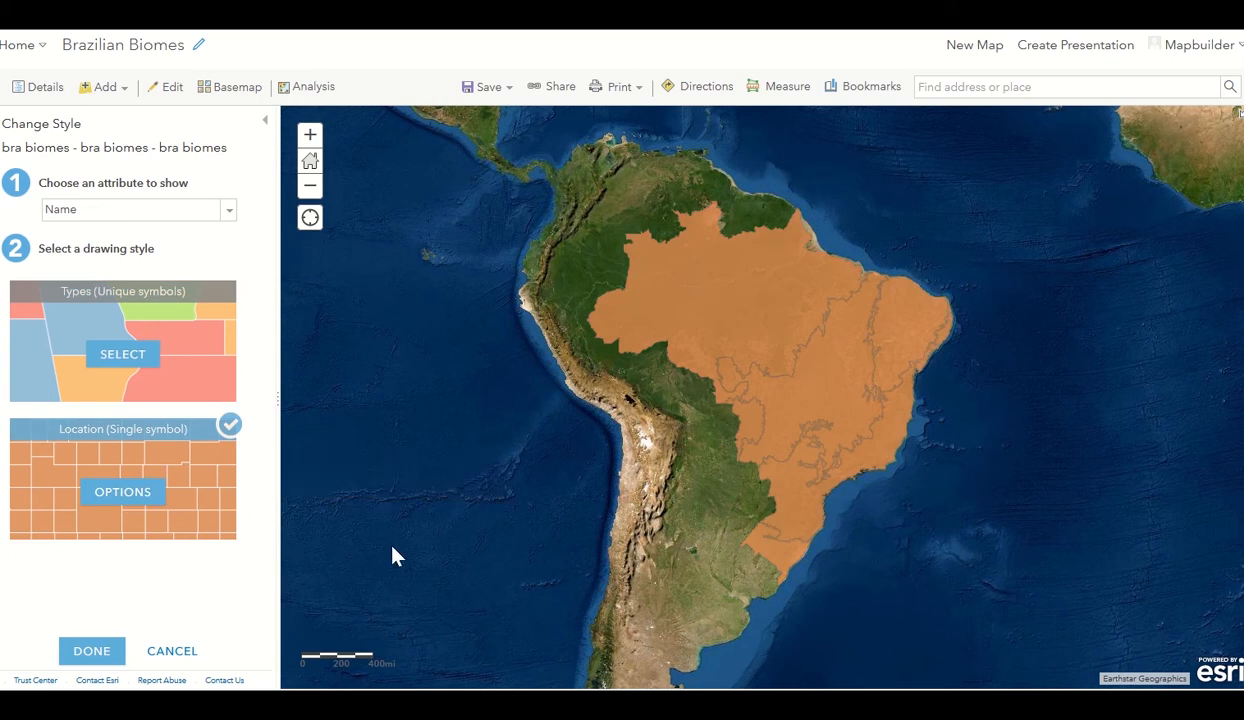
{"action": "left_click", "coordinate": [100, 356]}
{"action": "left_click", "coordinate": [67, 650]}
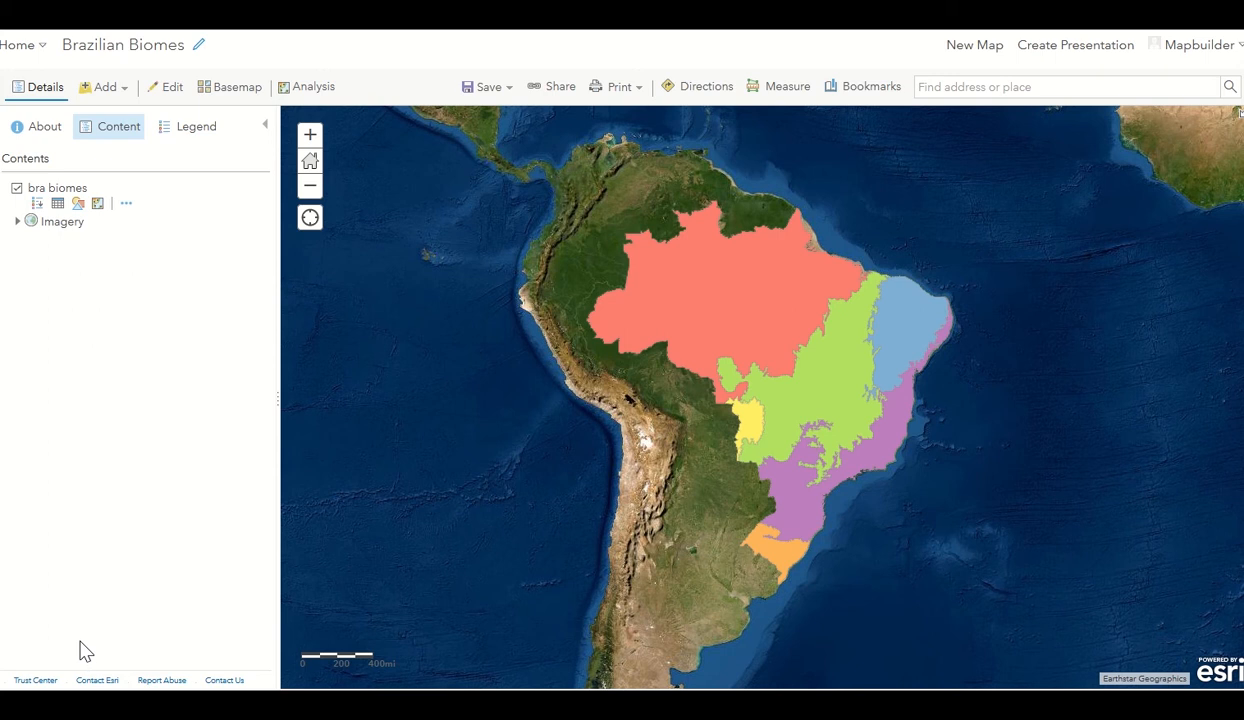
Save the Brazilian Biomes map with the six-colour bra biomes layer.
{"action": "left_click", "coordinate": [478, 92]}
{"action": "left_click", "coordinate": [481, 117]}
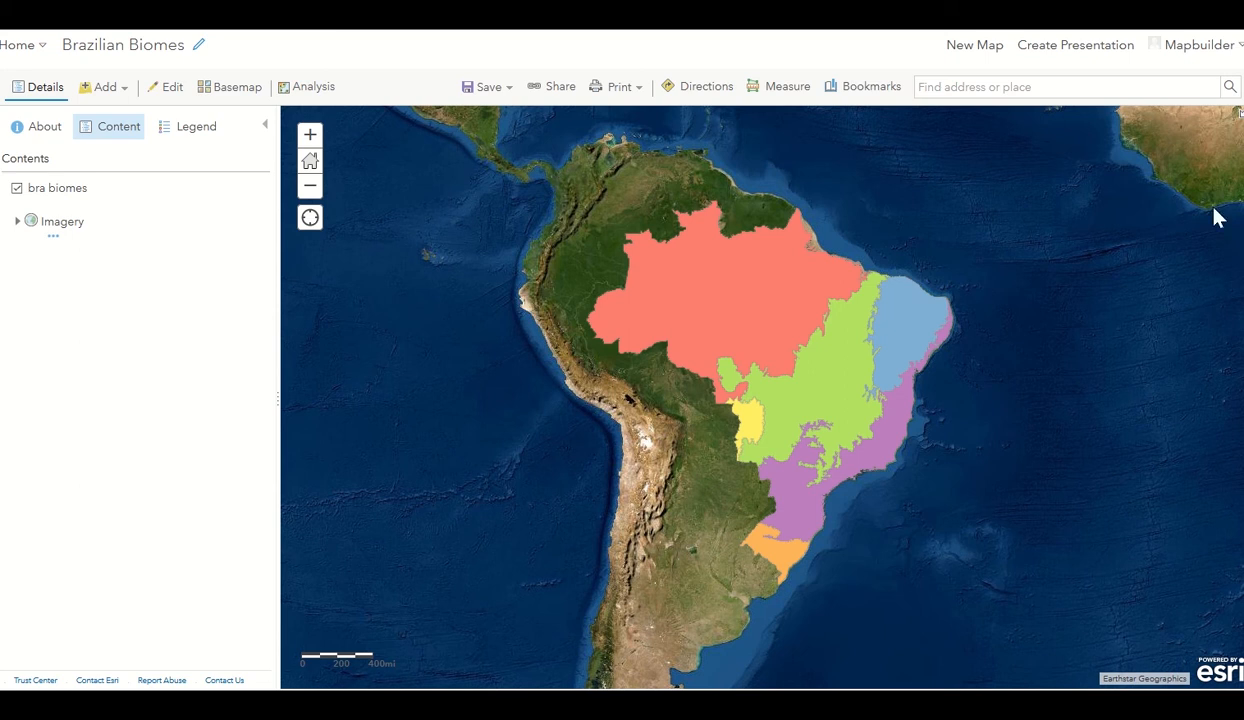
{"action": "mouse_move", "coordinate": [144, 206]}
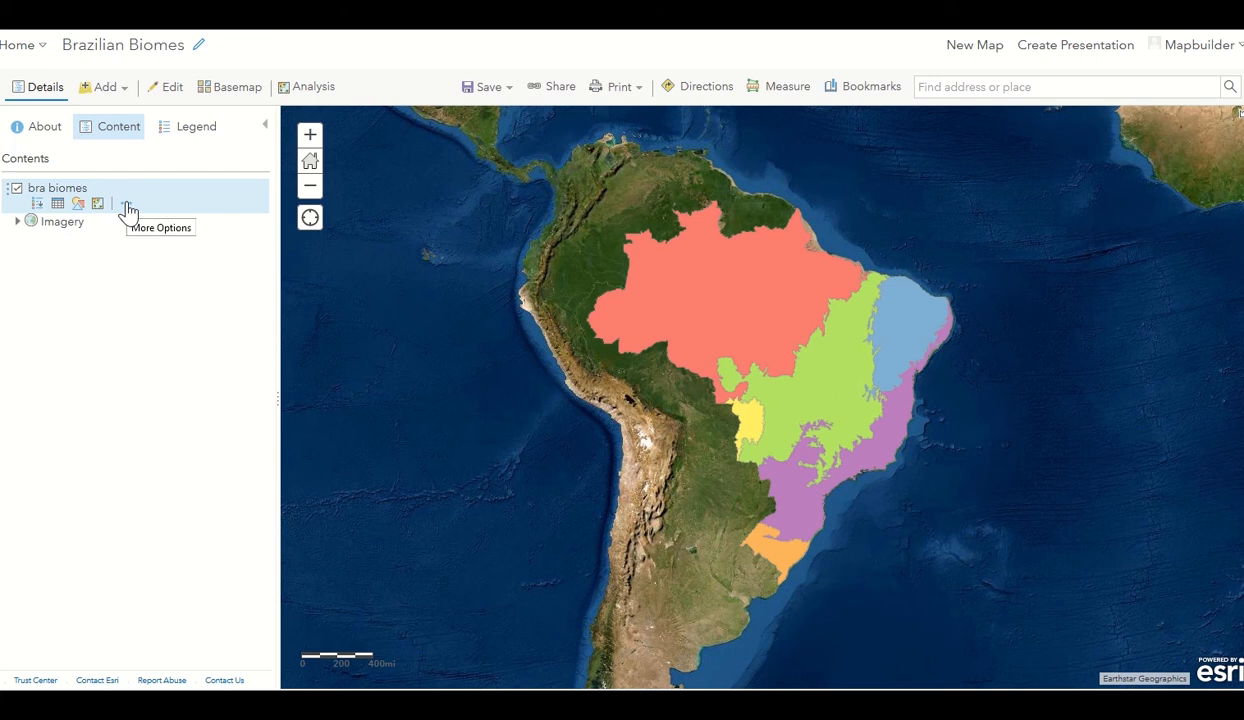
Rename the bra biomes layer to 'Brazilian Continental Biomes'.
{"action": "left_click", "coordinate": [126, 207]}
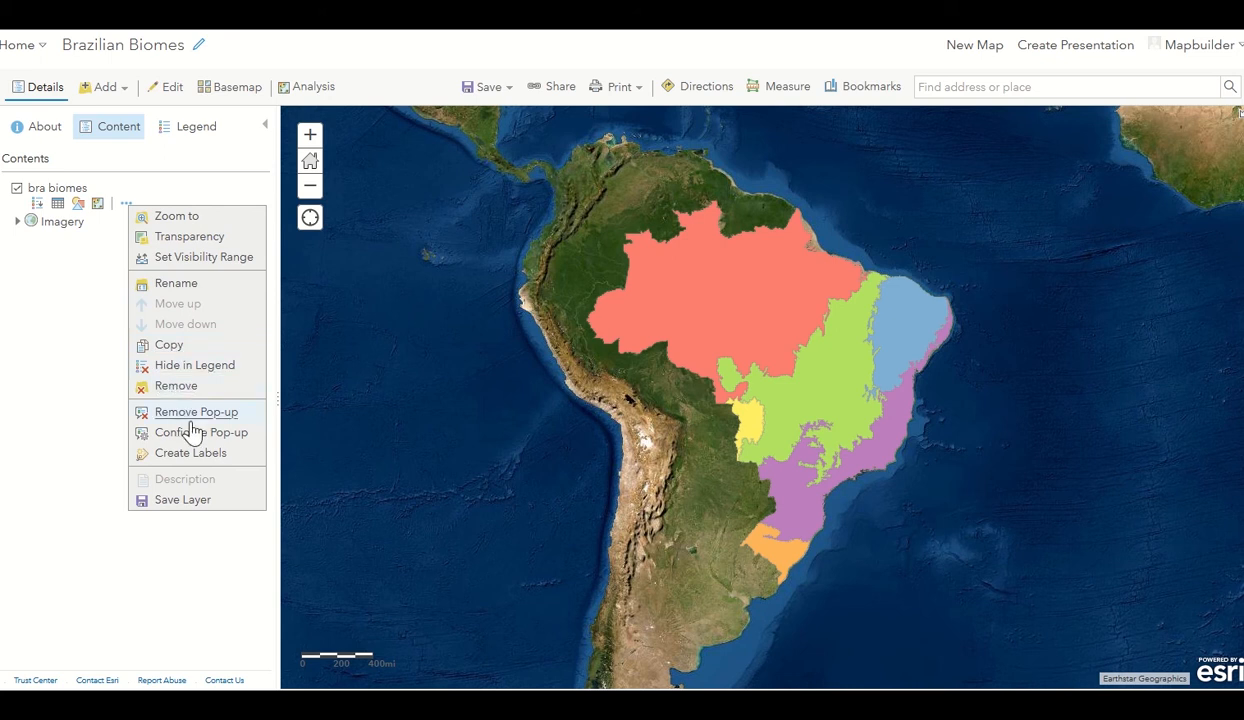
{"action": "left_click", "coordinate": [185, 285]}
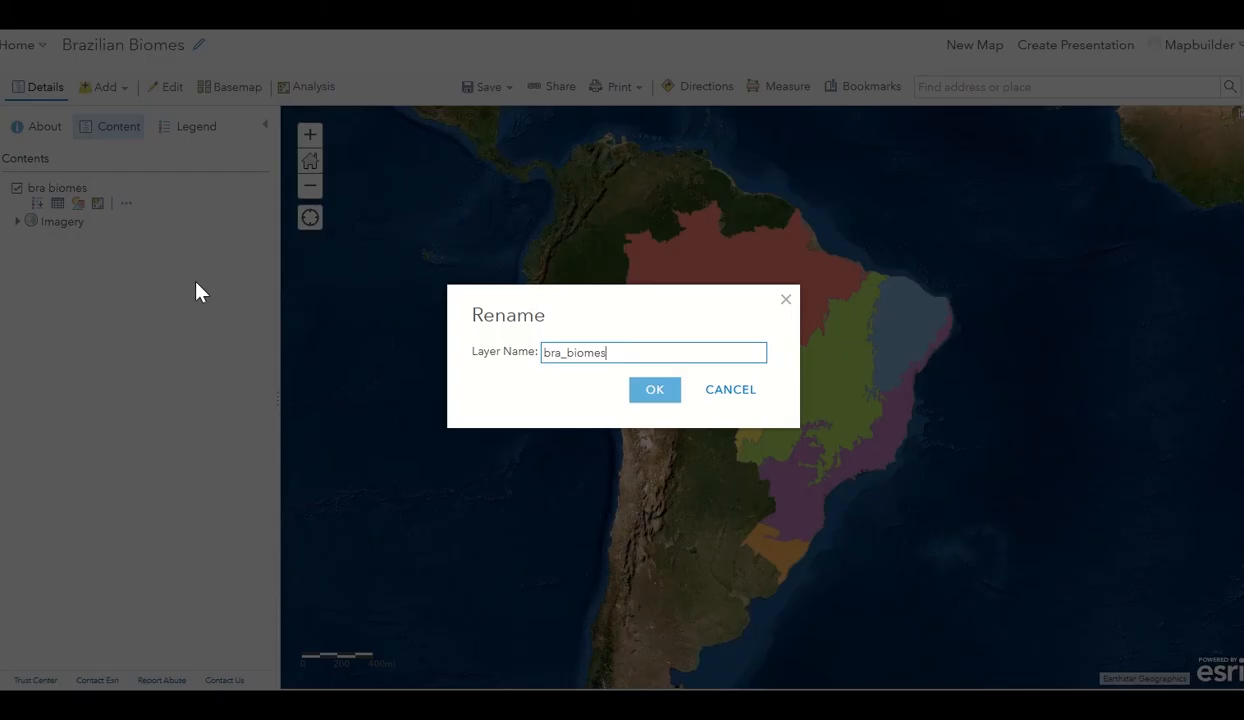
{"action": "key", "text": "BackSpace"}
{"action": "key", "text": "BackSpace"}
{"action": "key", "text": "BackSpace"}
{"action": "key", "text": "BackSpace"}
{"action": "key", "text": "BackSpace"}
{"action": "key", "text": "BackSpace"}
{"action": "key", "text": "BackSpace"}
{"action": "key", "text": "BackSpace"}
{"action": "key", "text": "BackSpace"}
{"action": "type", "text": "Brazilian Continental Biomes"}
Confirm the name Brazilian Continental Biomes and expand the layer to list its six biome colours.
{"action": "key", "text": "Return"}
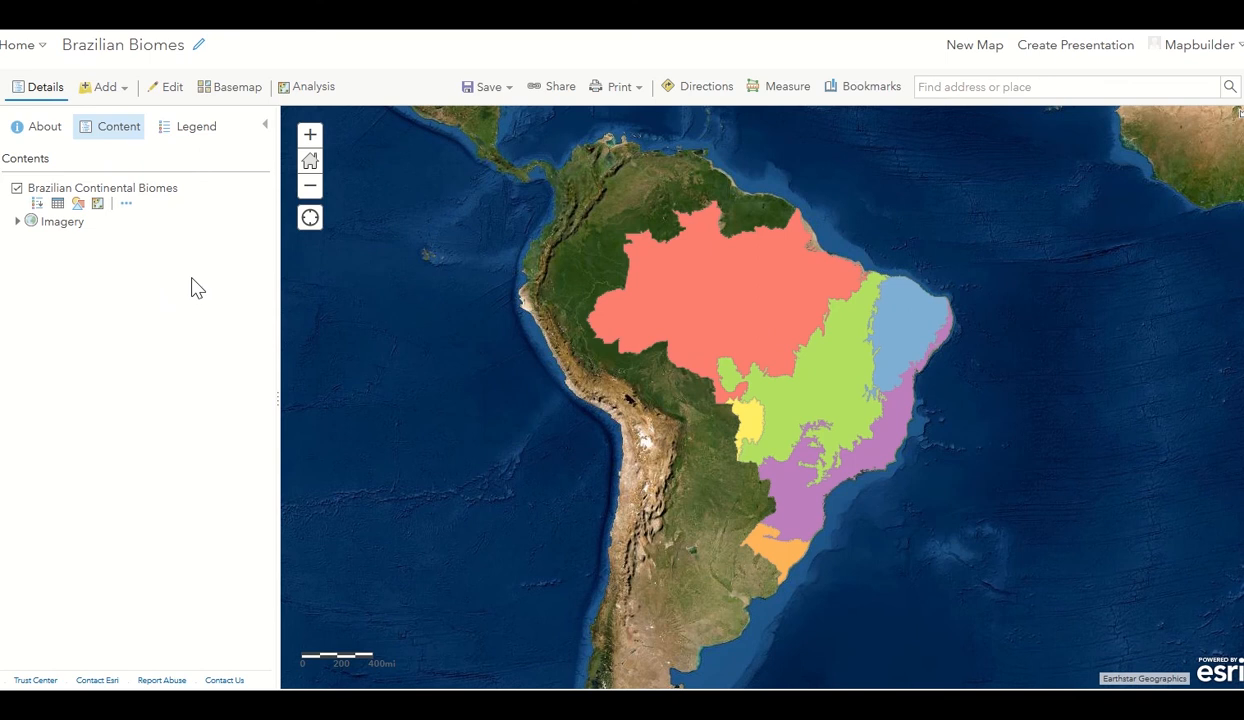
{"action": "left_click", "coordinate": [92, 193]}
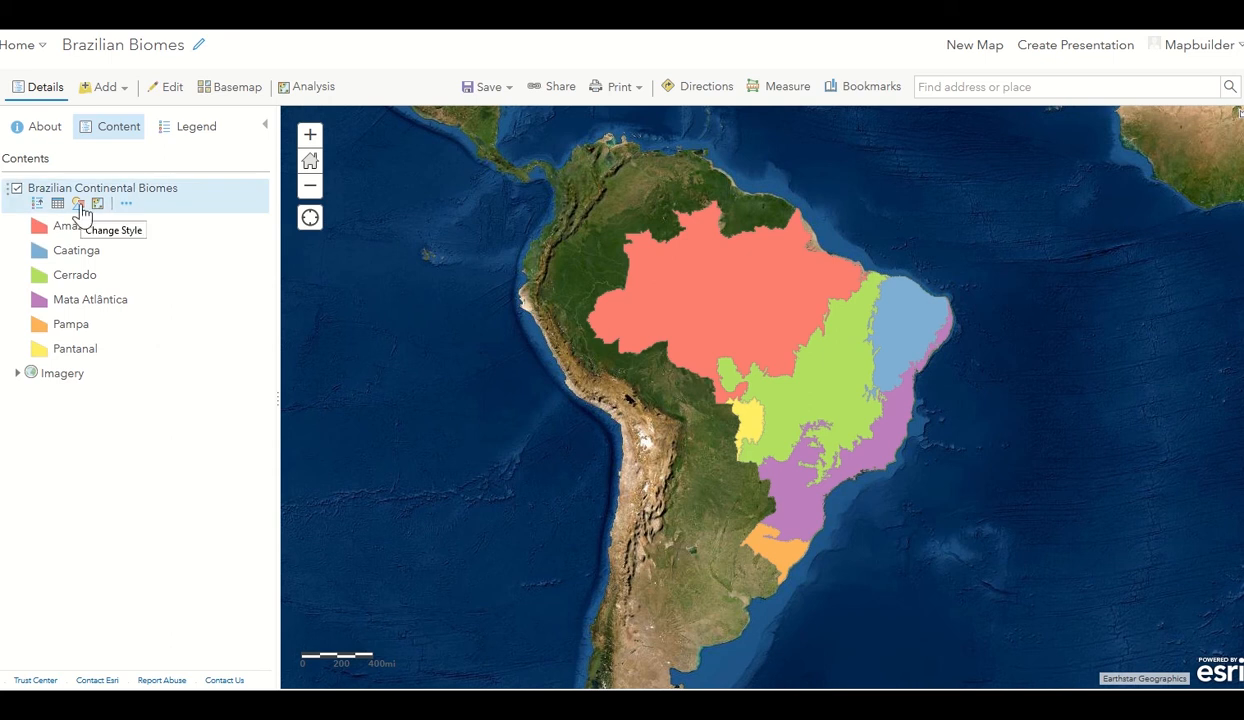
{"action": "left_click", "coordinate": [127, 205]}
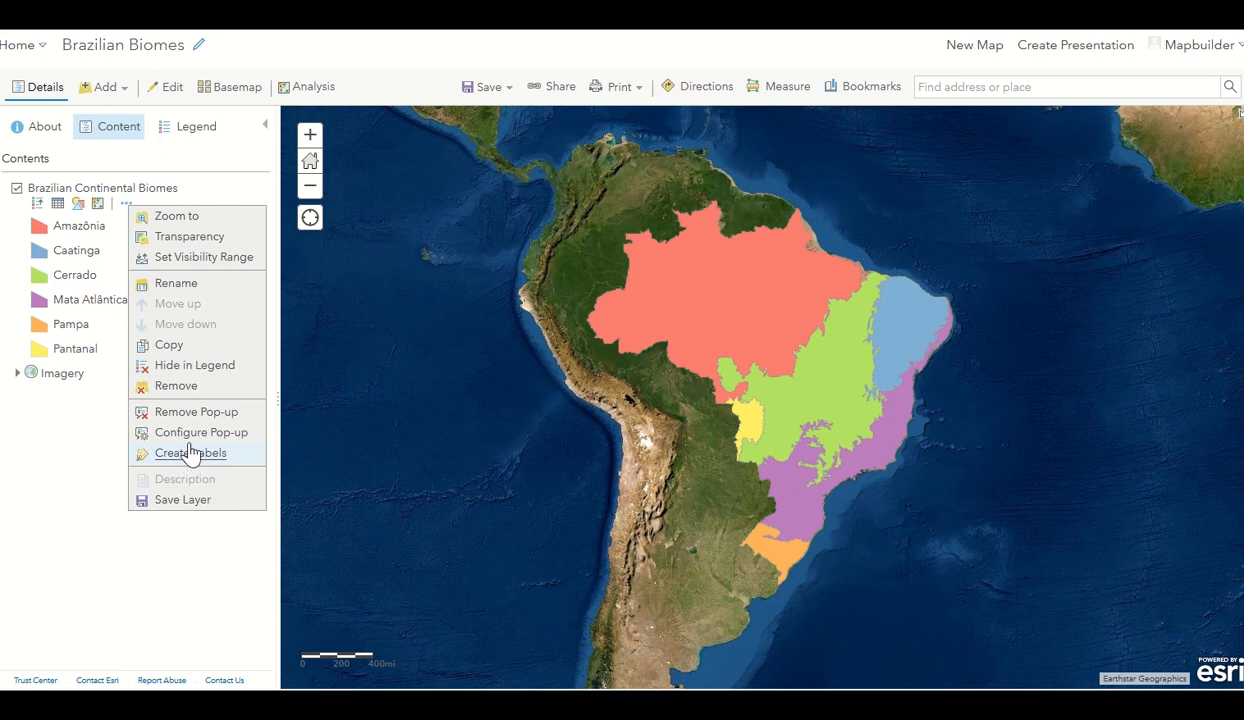
{"action": "mouse_move", "coordinate": [157, 241]}
{"action": "left_click", "coordinate": [57, 460]}
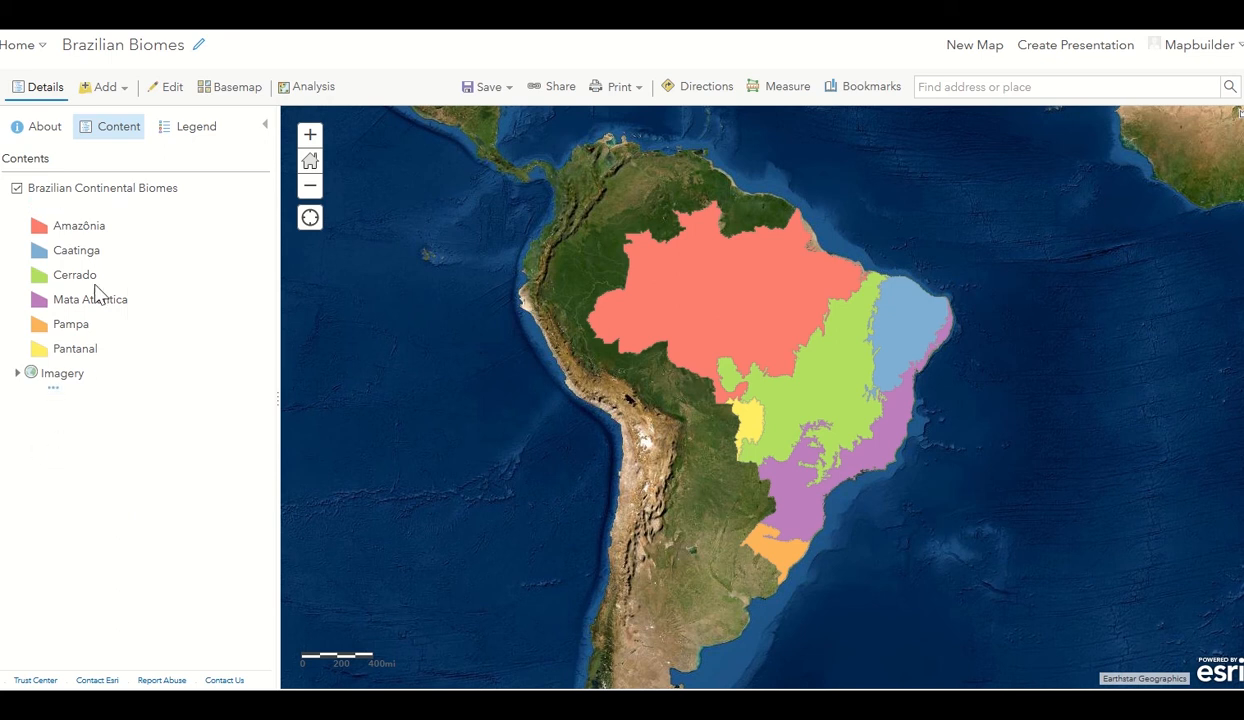
{"action": "mouse_move", "coordinate": [84, 210]}
{"action": "left_click", "coordinate": [214, 133]}
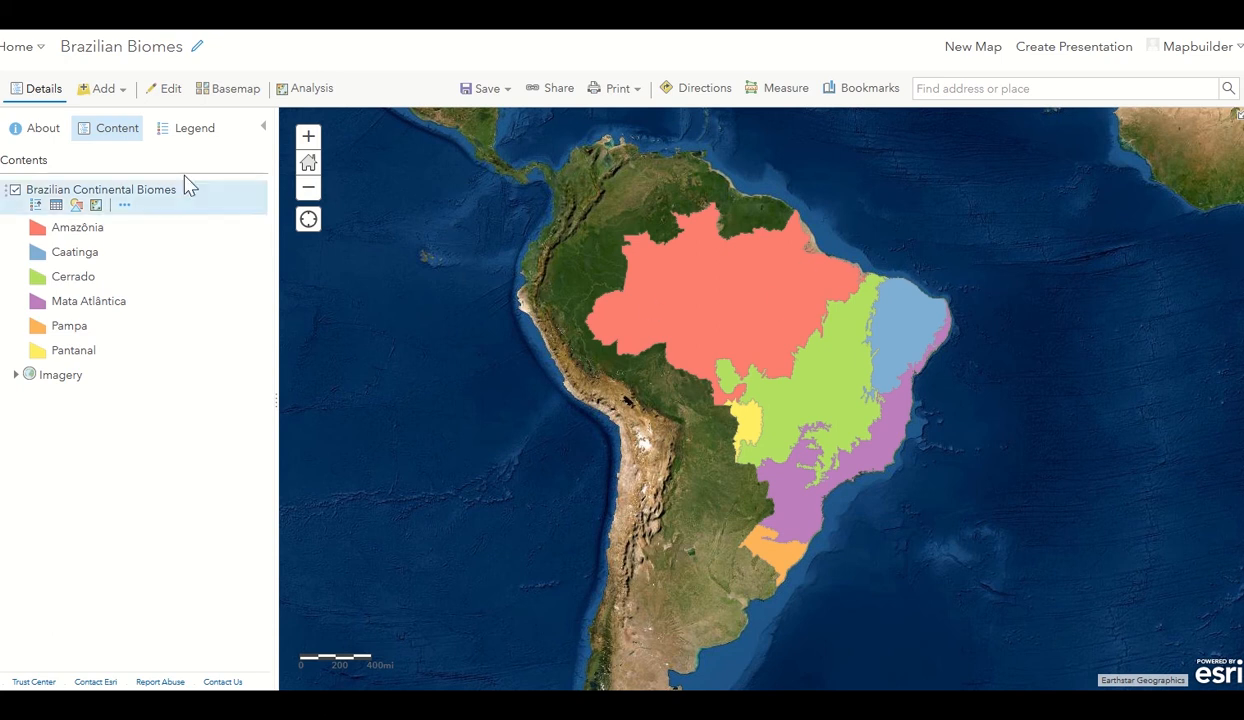
Switch the layer search from My Content to ArcGIS Online and search 'oil concessions brazil'.
{"action": "left_click", "coordinate": [117, 93]}
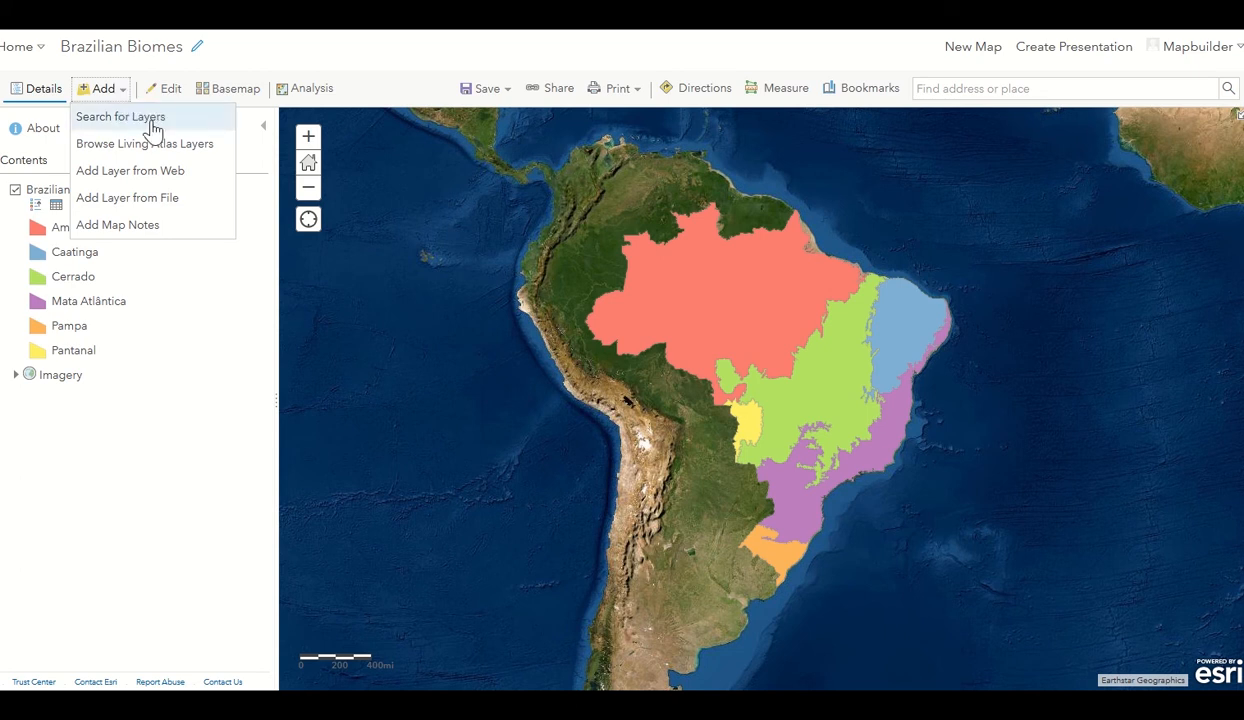
{"action": "left_click", "coordinate": [150, 118]}
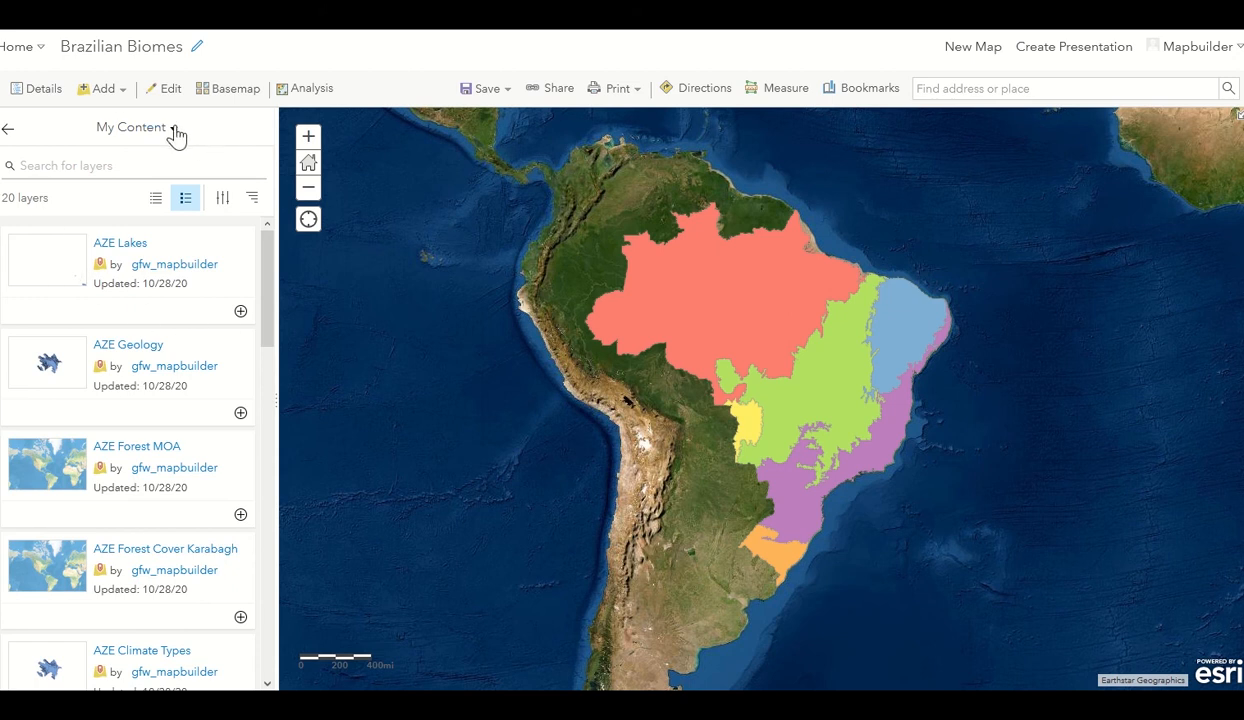
{"action": "left_click", "coordinate": [176, 131]}
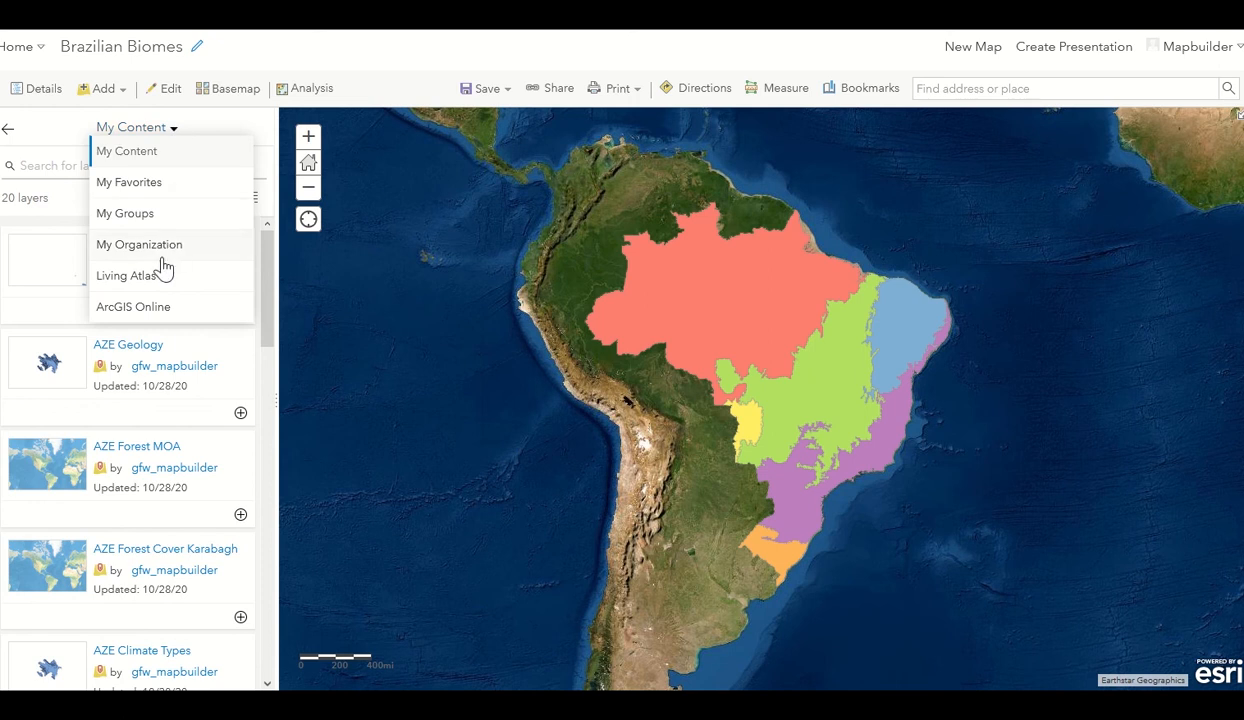
{"action": "left_click", "coordinate": [167, 312]}
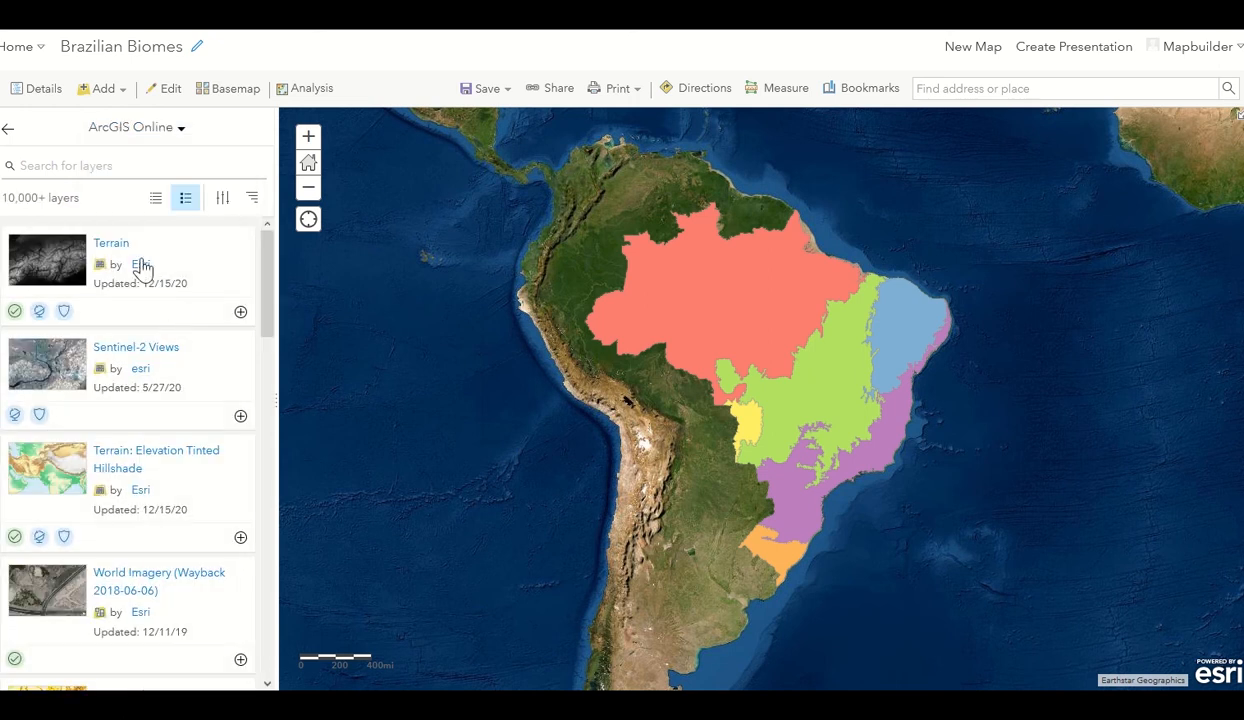
{"action": "left_click", "coordinate": [124, 172]}
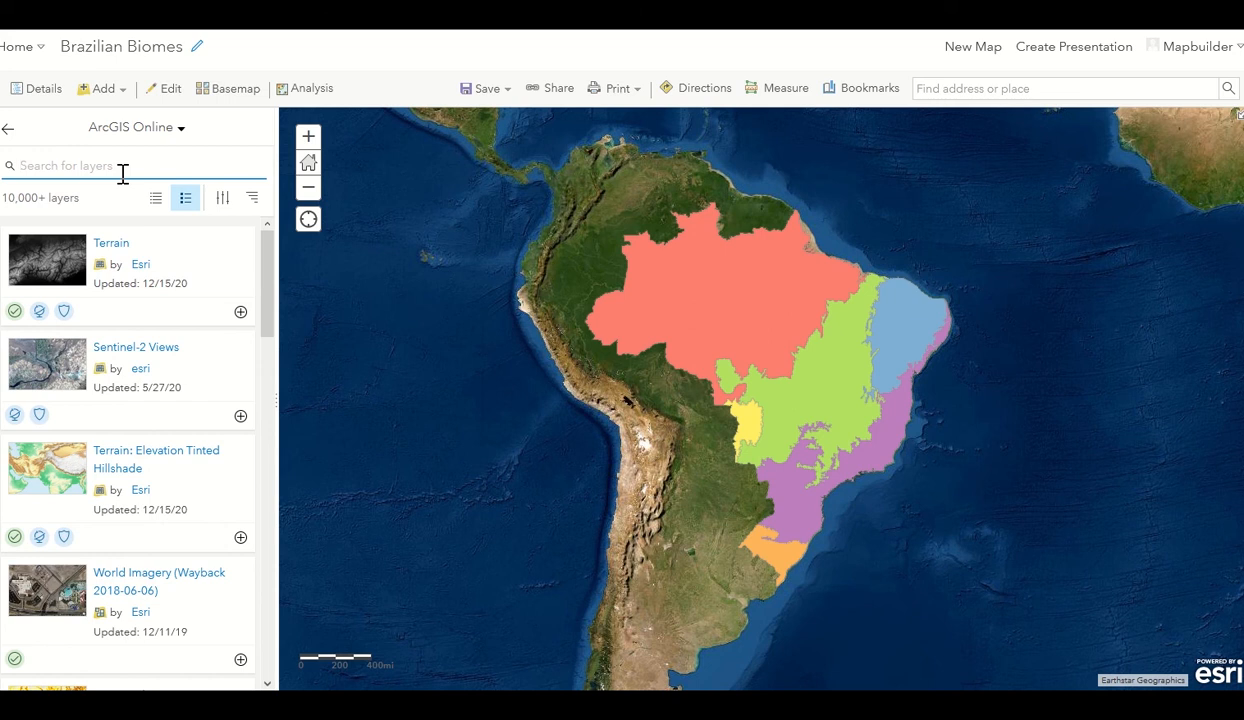
{"action": "type", "text": "oil conces"}
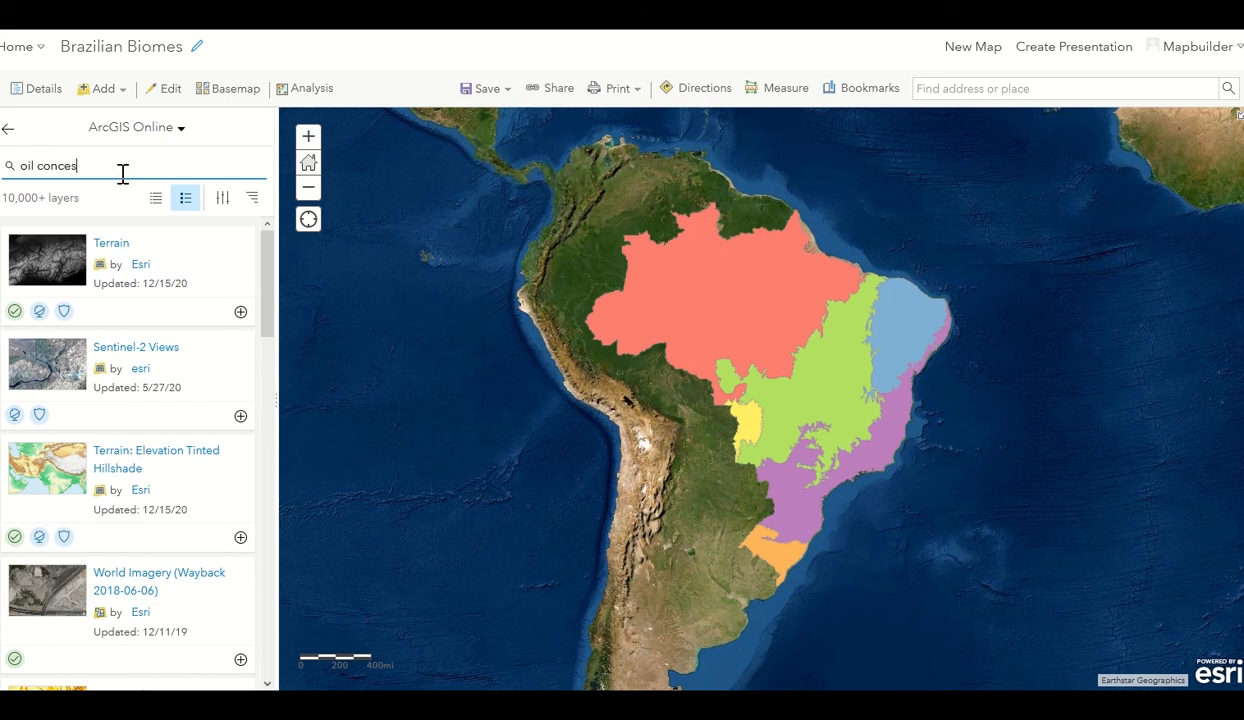
{"action": "type", "text": "sions brazil"}
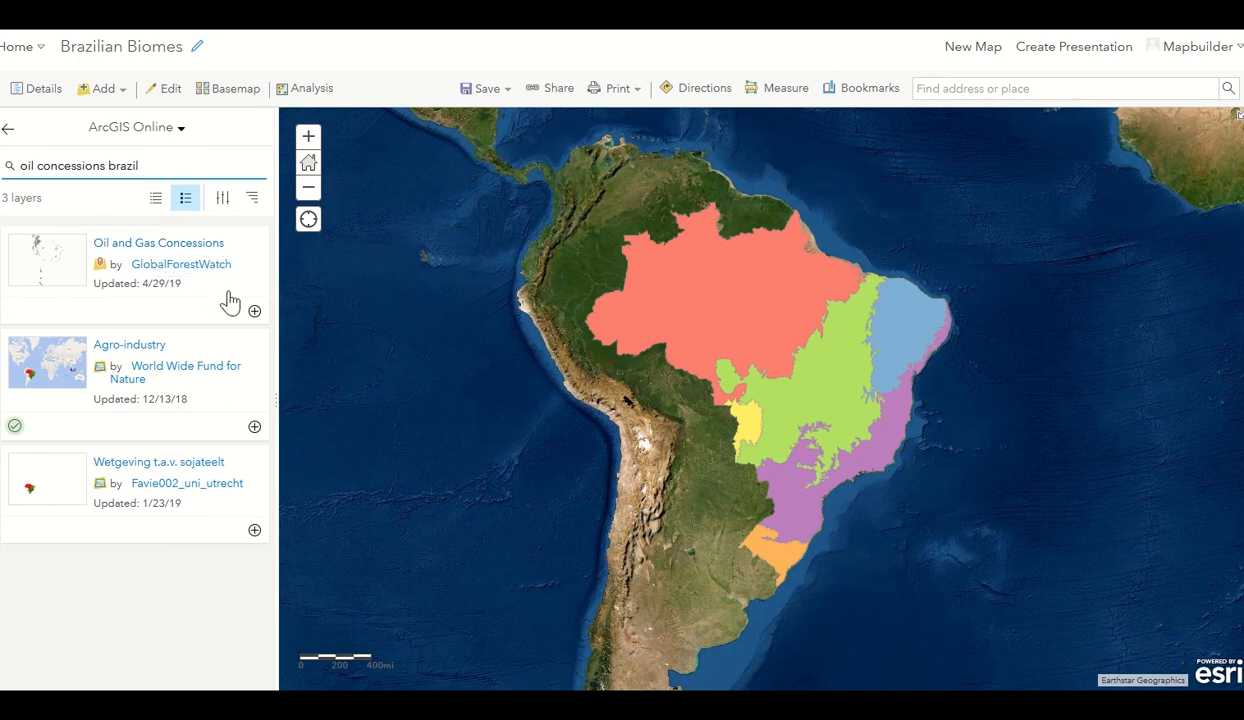
Add the Oil and Gas Concessions search result to the map and go back to Contents.
{"action": "left_click", "coordinate": [230, 302]}
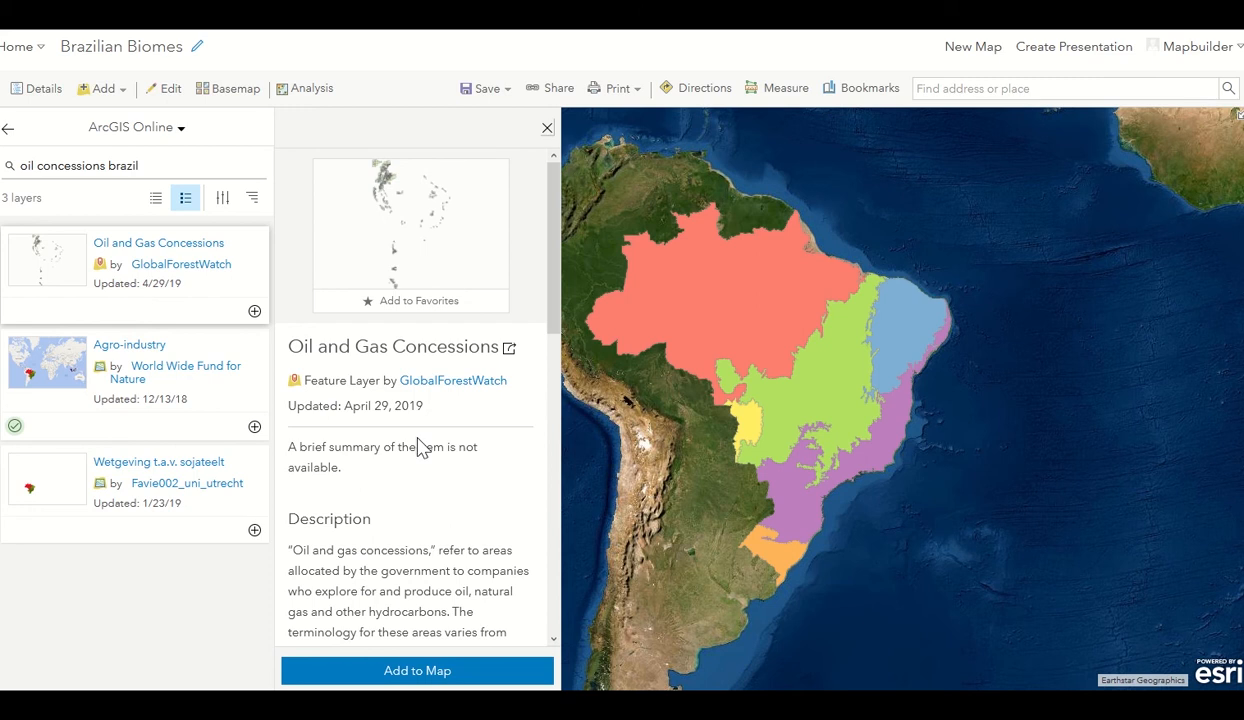
{"action": "scroll", "coordinate": [420, 447], "scroll_direction": "down", "scroll_amount": 5}
{"action": "scroll", "coordinate": [420, 447], "scroll_direction": "down", "scroll_amount": 5}
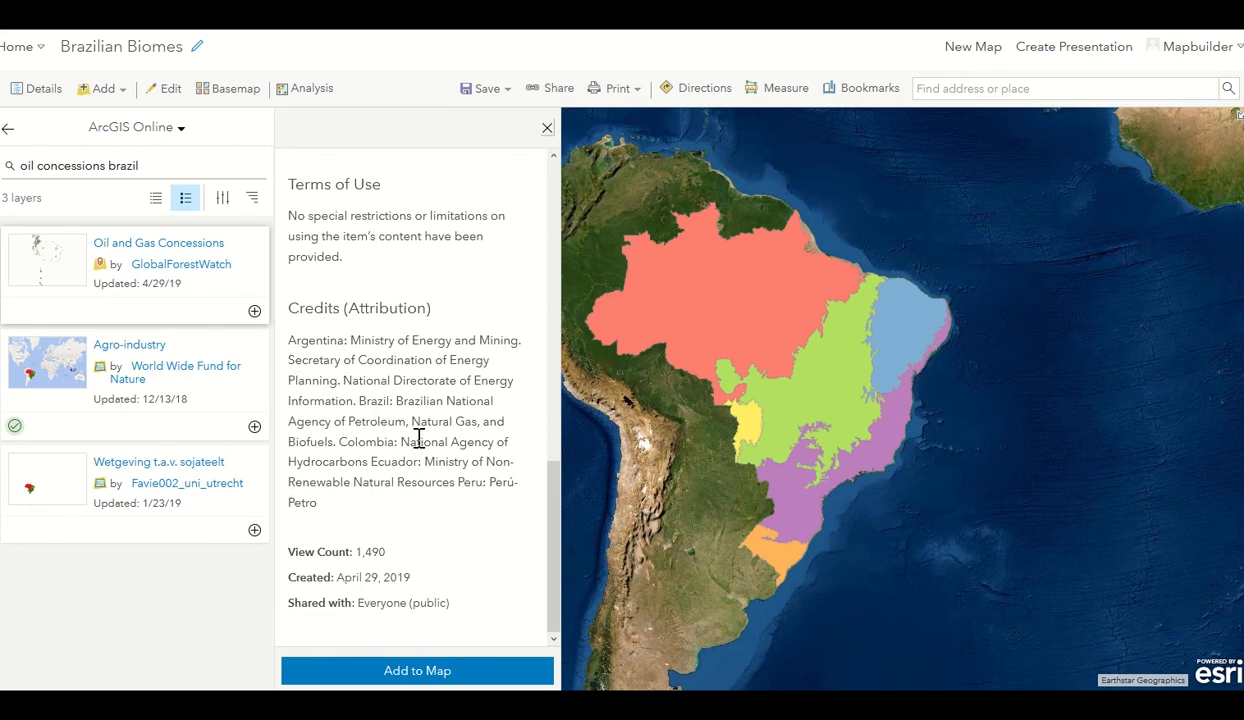
{"action": "scroll", "coordinate": [411, 464], "scroll_direction": "up", "scroll_amount": 3}
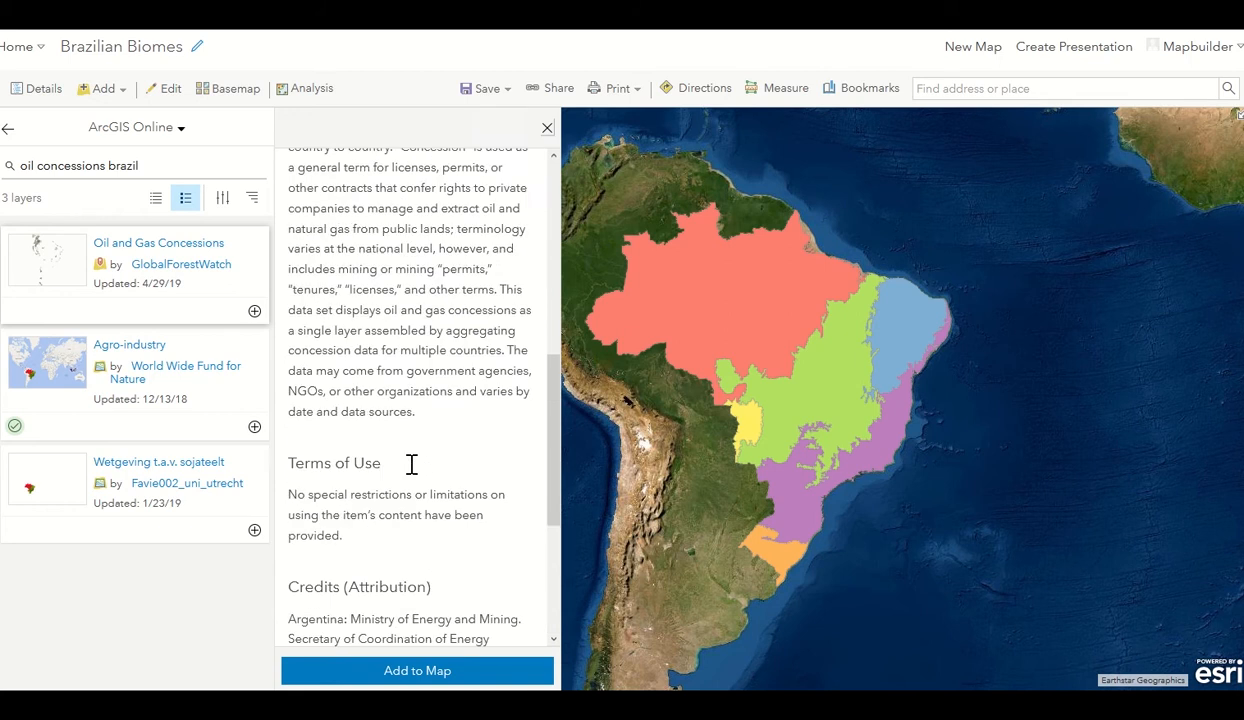
{"action": "scroll", "coordinate": [411, 464], "scroll_direction": "up", "scroll_amount": 10}
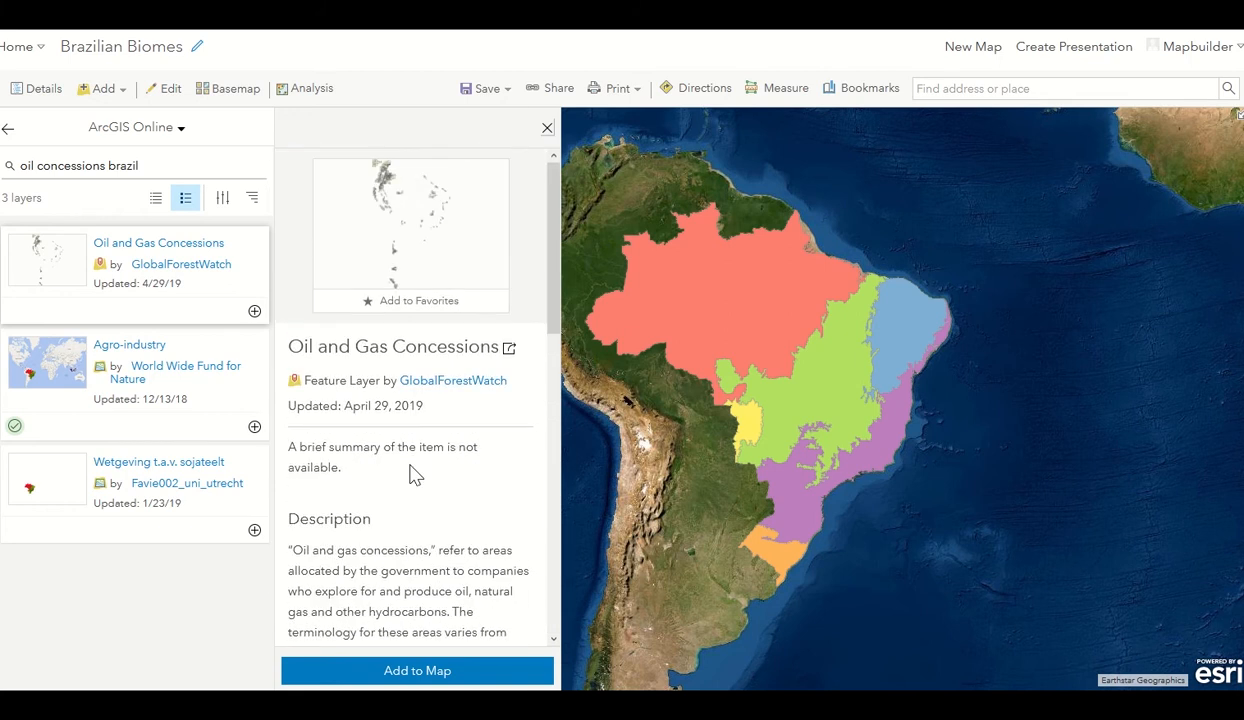
{"action": "left_click", "coordinate": [466, 672]}
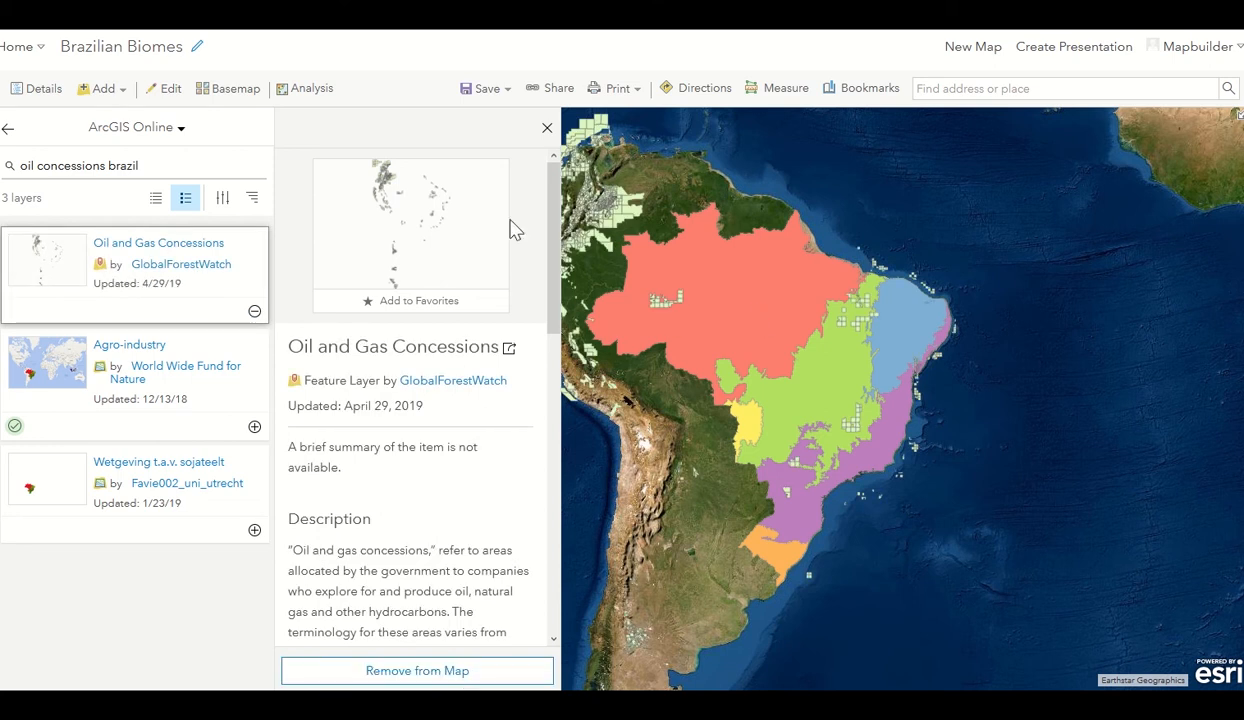
{"action": "left_click", "coordinate": [547, 128]}
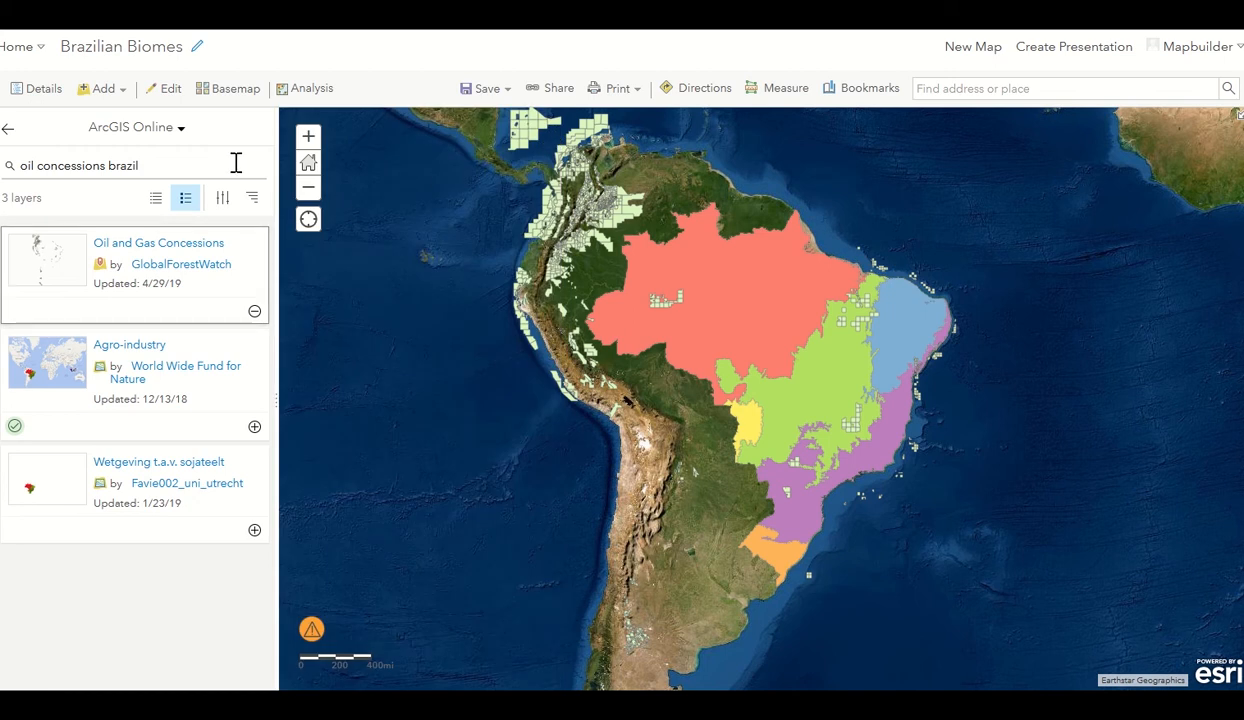
{"action": "left_click", "coordinate": [5, 133]}
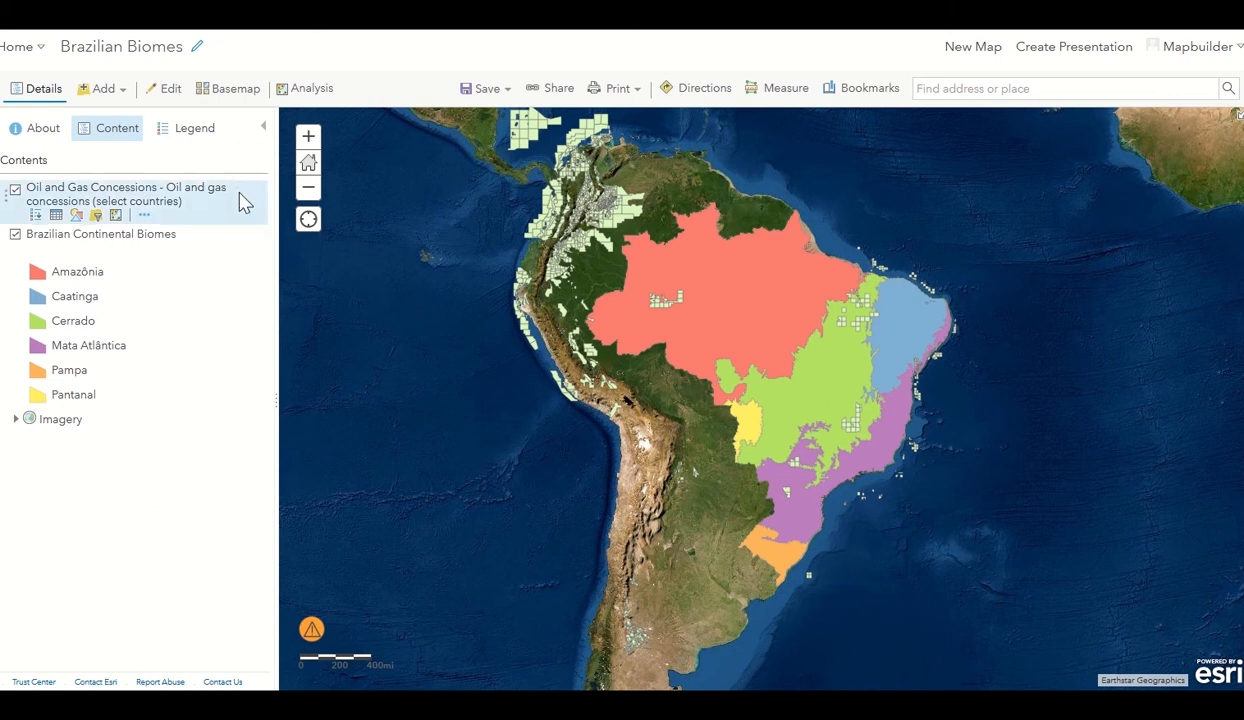
Style the Oil and Gas Concessions layer as a single-symbol location with red #E60000 fill.
{"action": "left_click", "coordinate": [200, 131]}
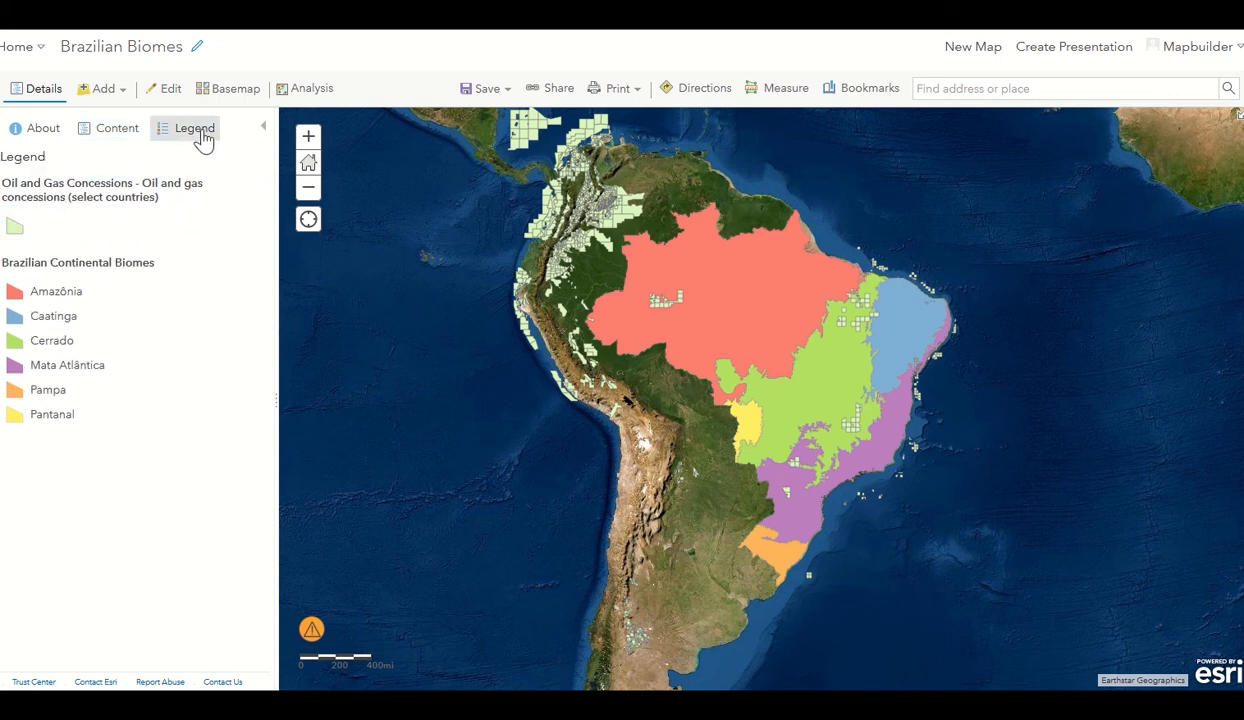
{"action": "left_click", "coordinate": [110, 146]}
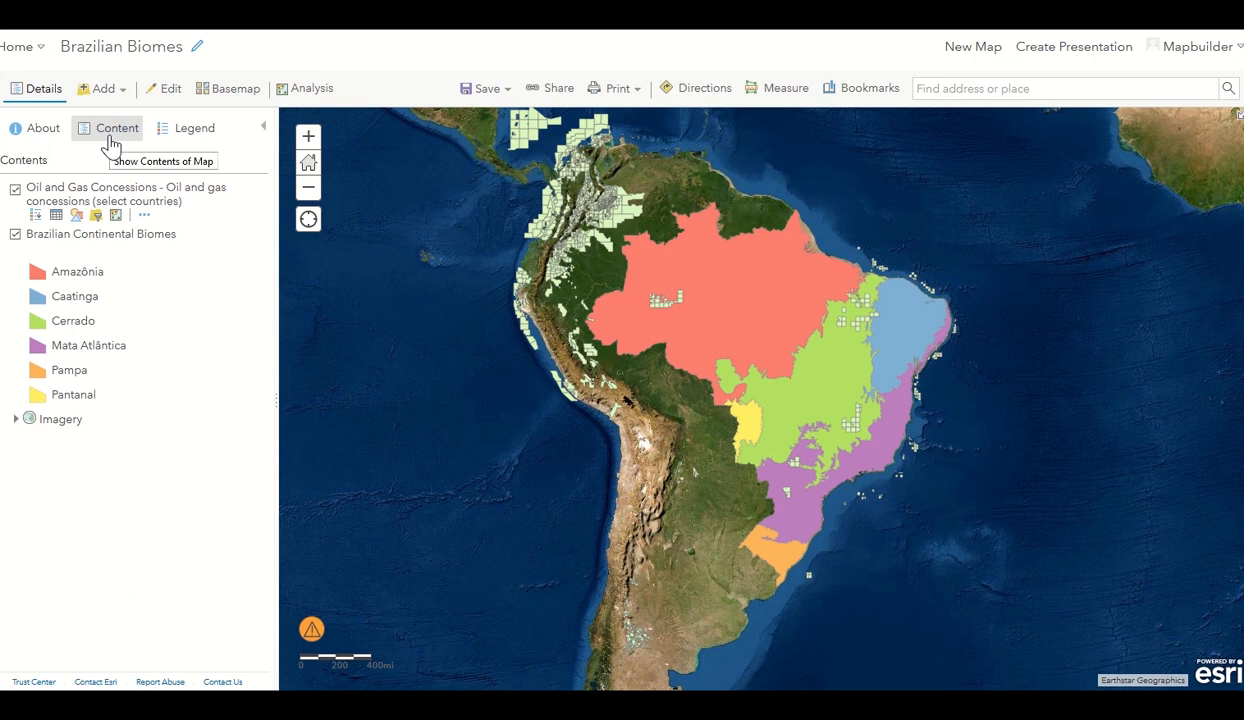
{"action": "left_click", "coordinate": [78, 217]}
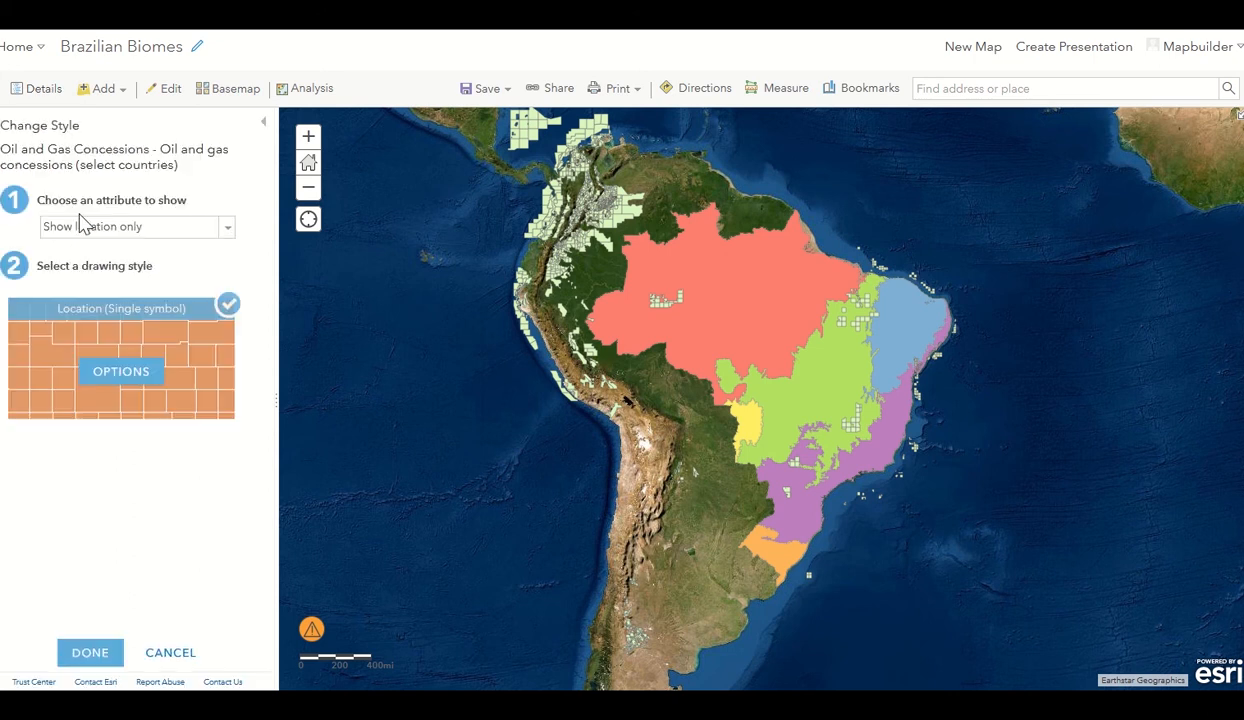
{"action": "left_click", "coordinate": [111, 371]}
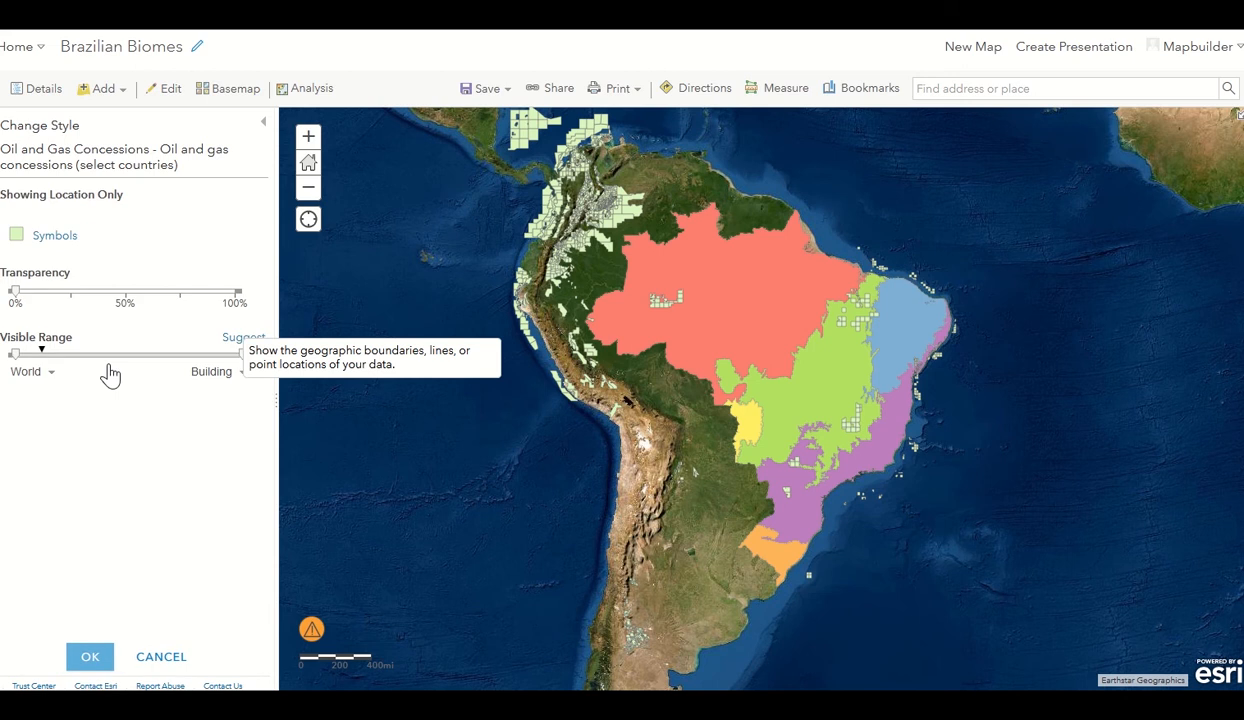
{"action": "left_click", "coordinate": [17, 235]}
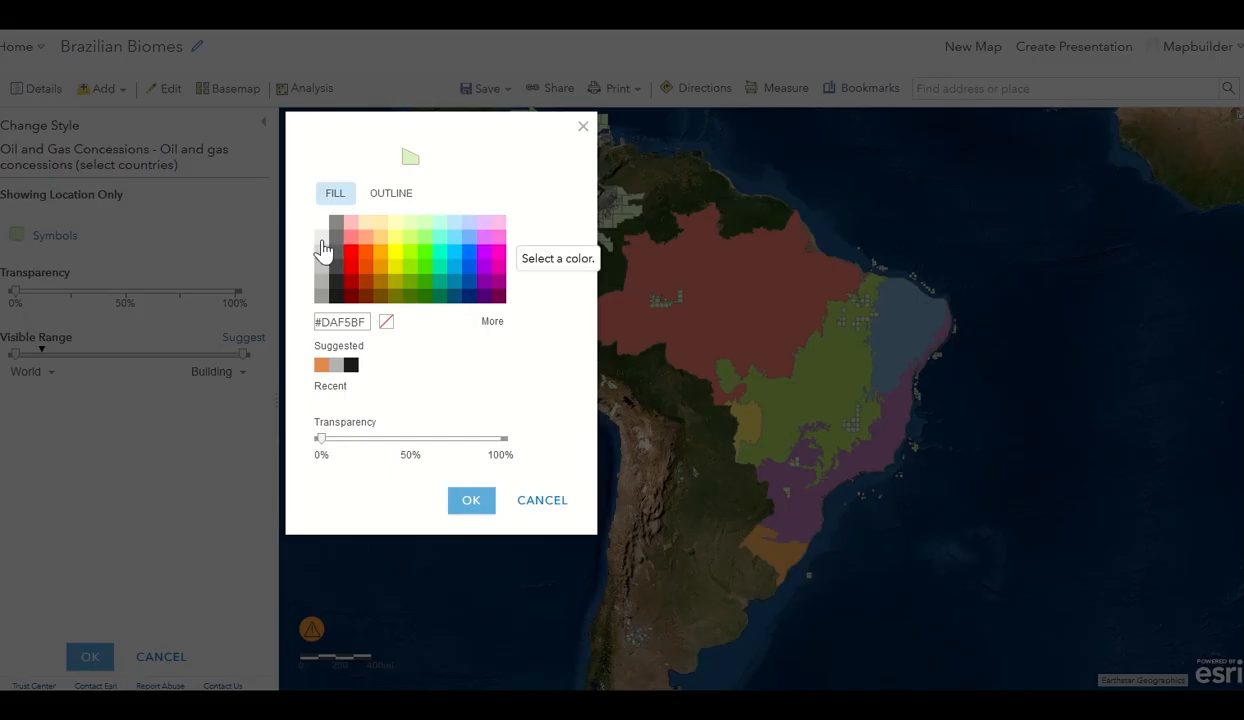
{"action": "left_click", "coordinate": [350, 265]}
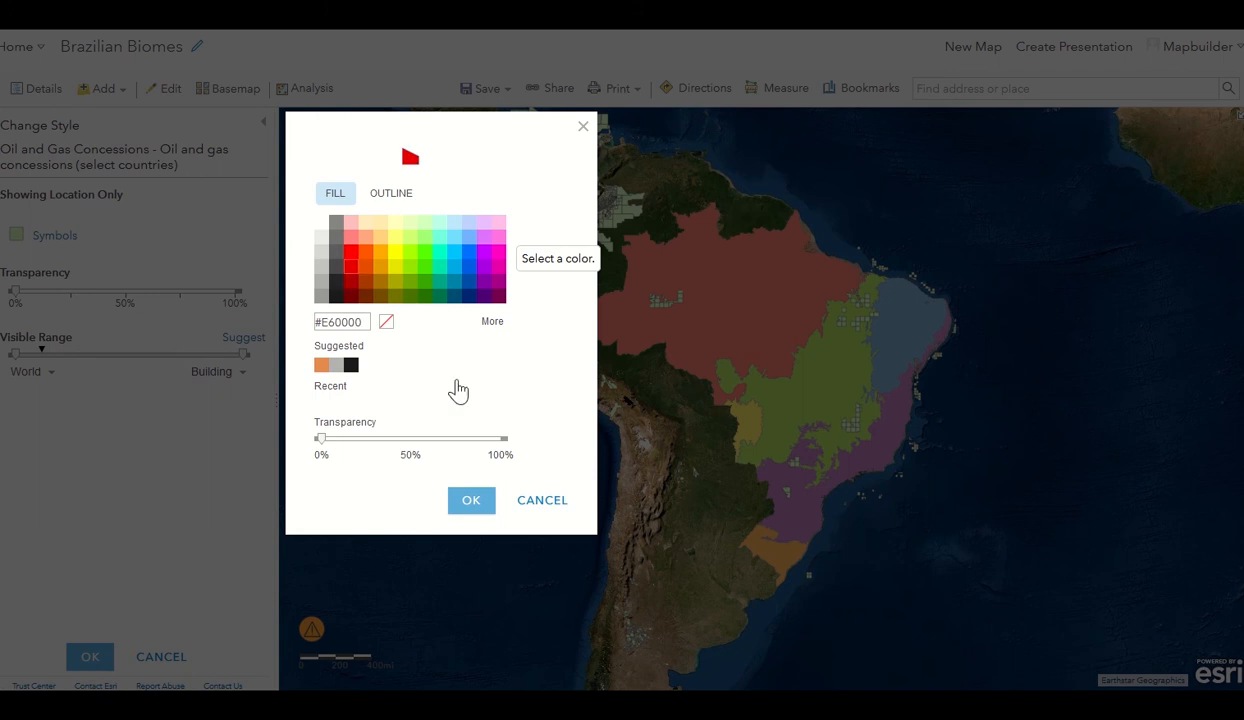
{"action": "left_click", "coordinate": [474, 506]}
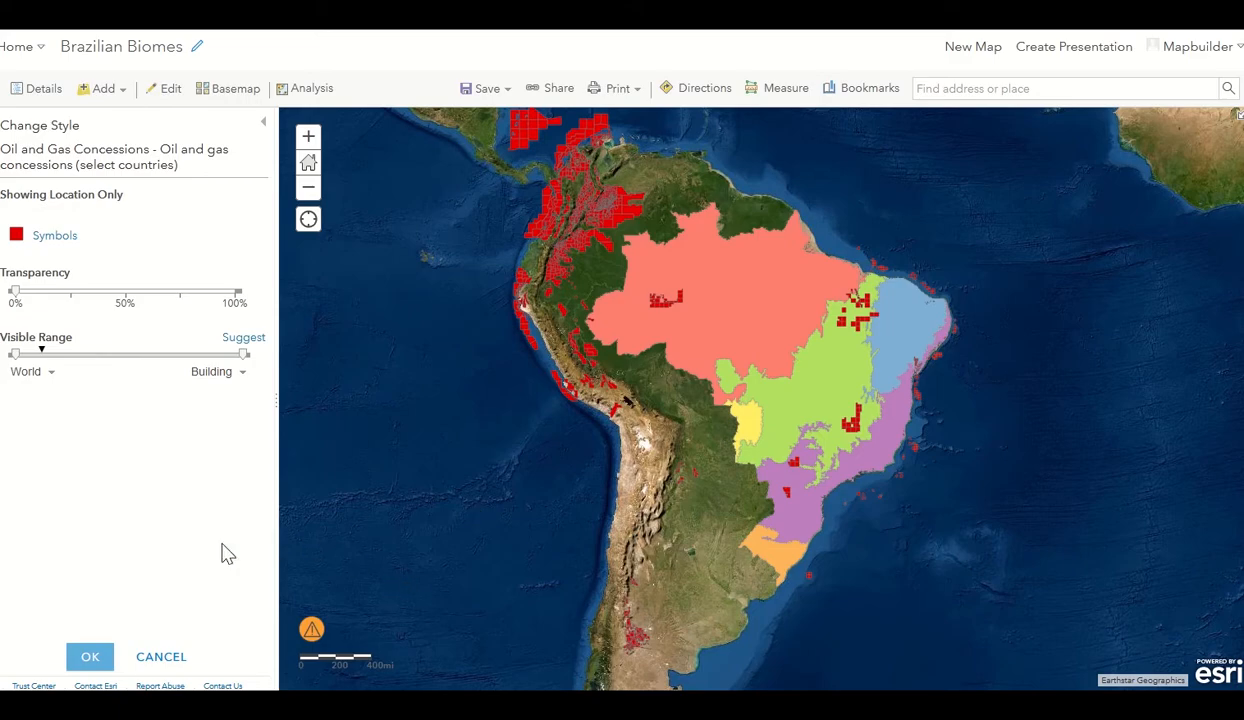
{"action": "left_click", "coordinate": [95, 657]}
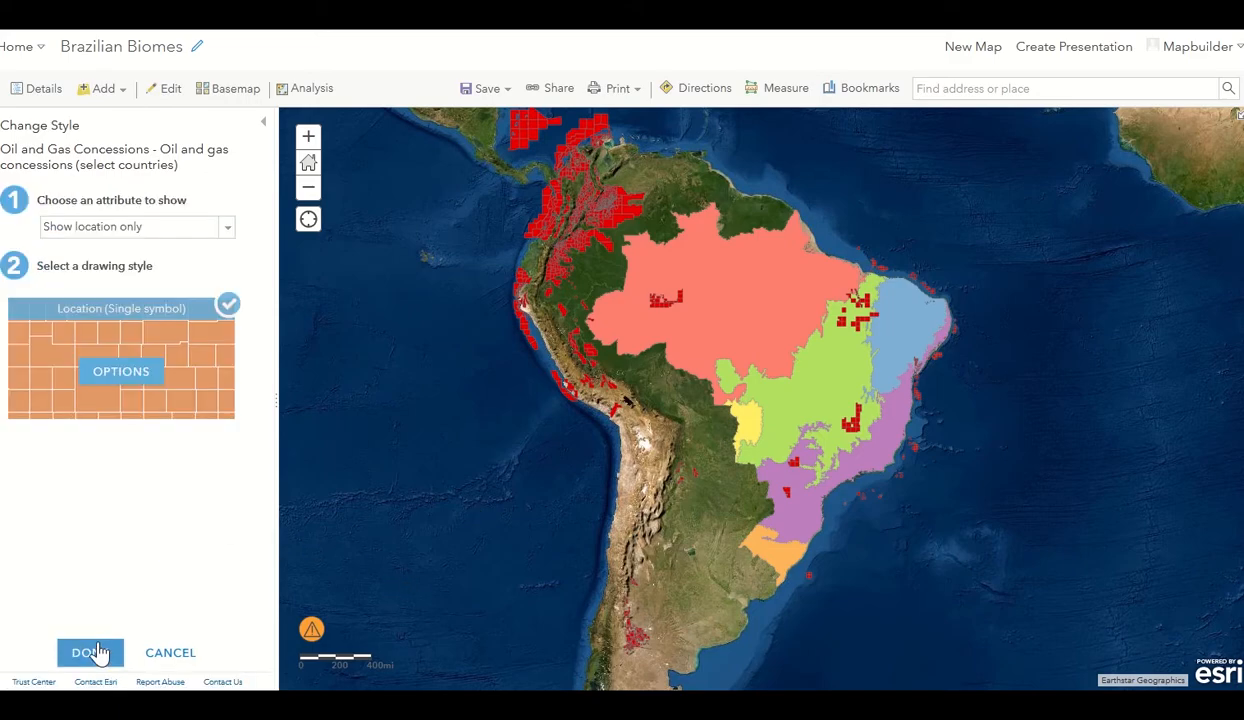
{"action": "left_click", "coordinate": [90, 652]}
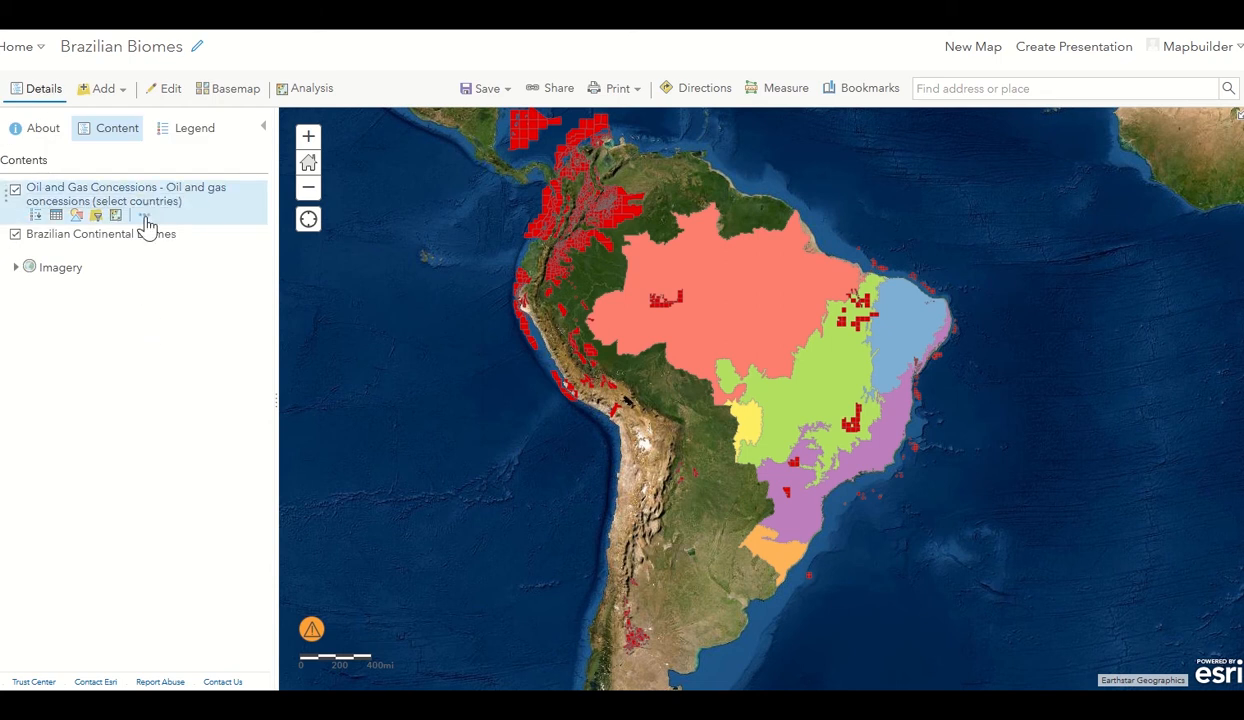
Use the layer's Rename option to replace its name with 'Oil and Gas Concessions'.
{"action": "left_click", "coordinate": [144, 217]}
{"action": "left_click", "coordinate": [181, 298]}
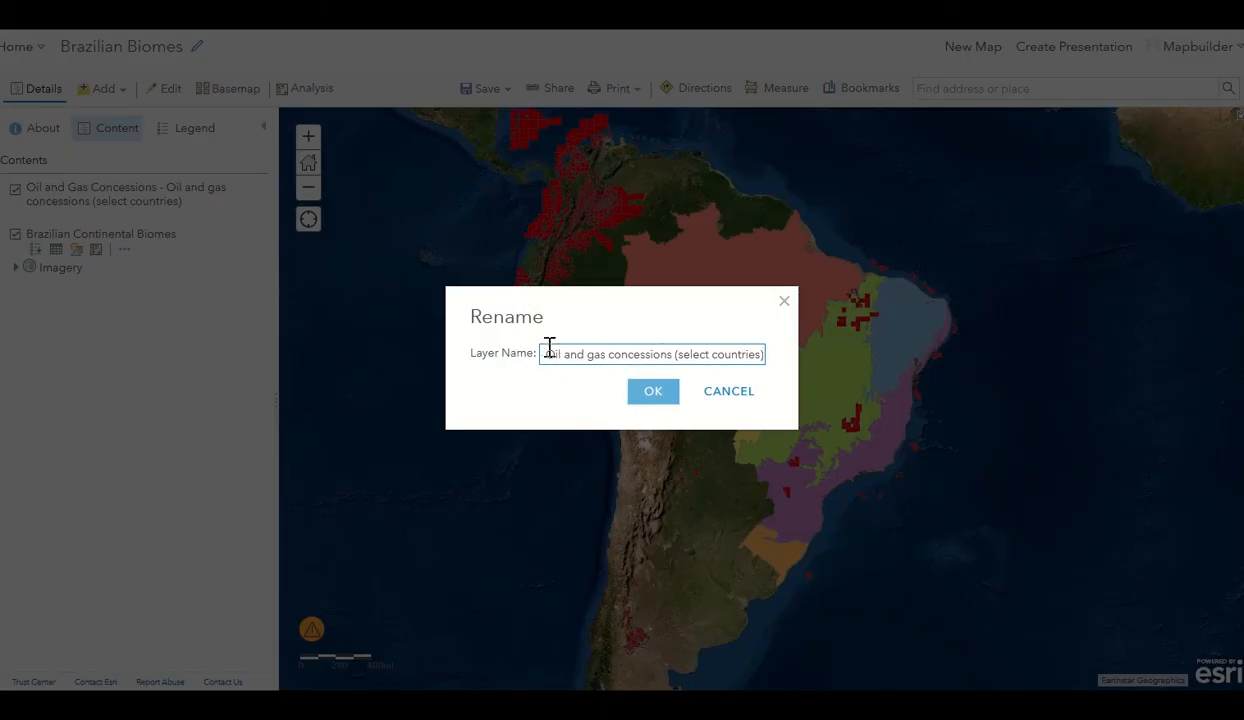
{"action": "left_click_drag", "start_coordinate": [553, 357], "coordinate": [945, 380]}
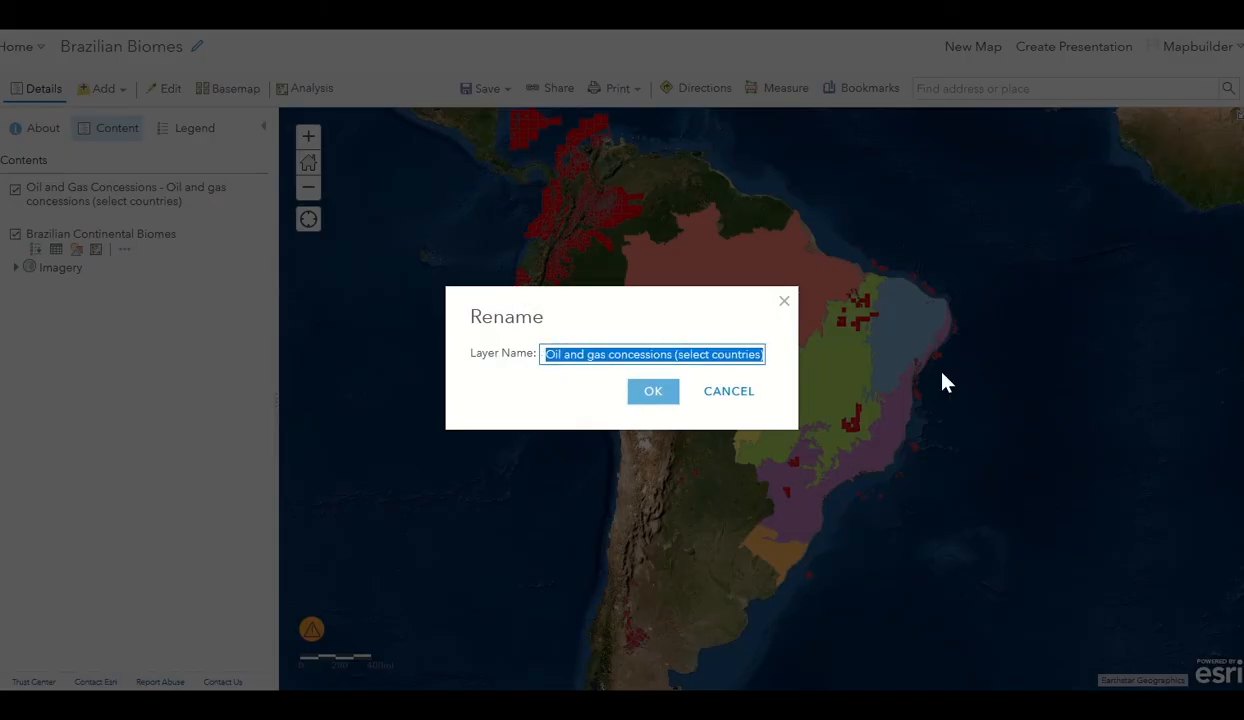
{"action": "type", "text": "Oil and Gas Concessions - Oil"}
{"action": "key", "text": "BackSpace"}
{"action": "key", "text": "BackSpace"}
{"action": "key", "text": "BackSpace"}
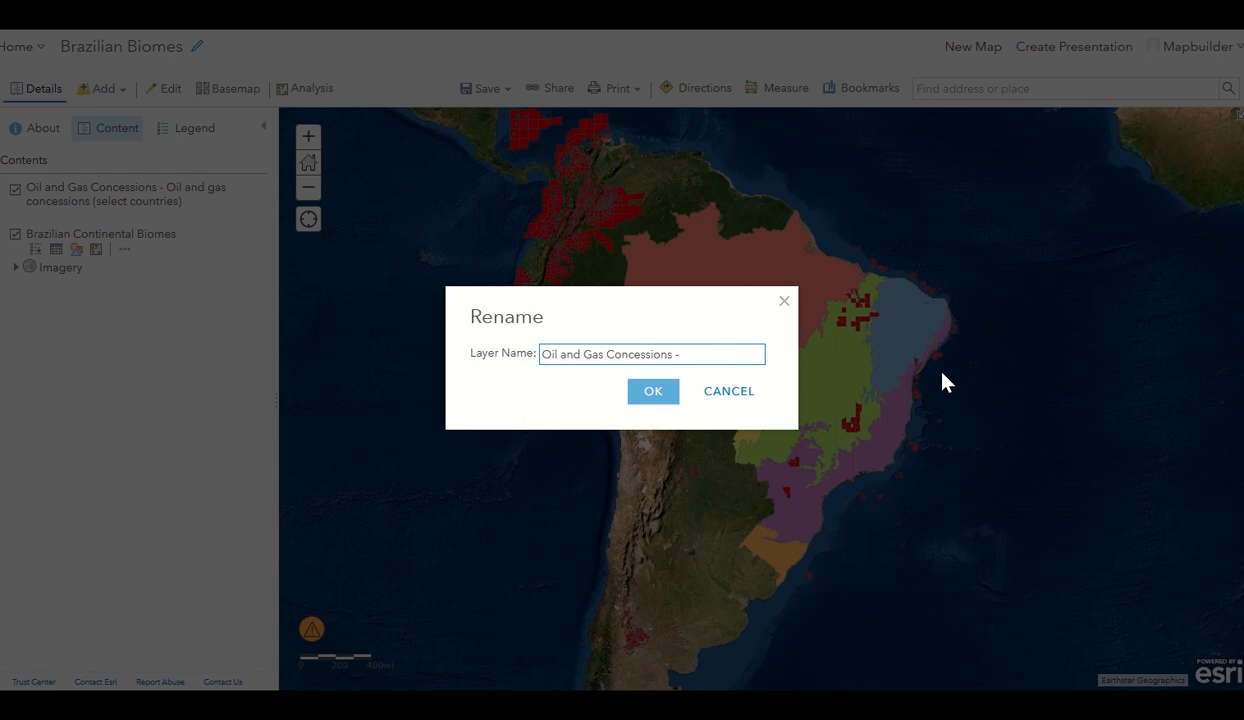
{"action": "left_click", "coordinate": [666, 398]}
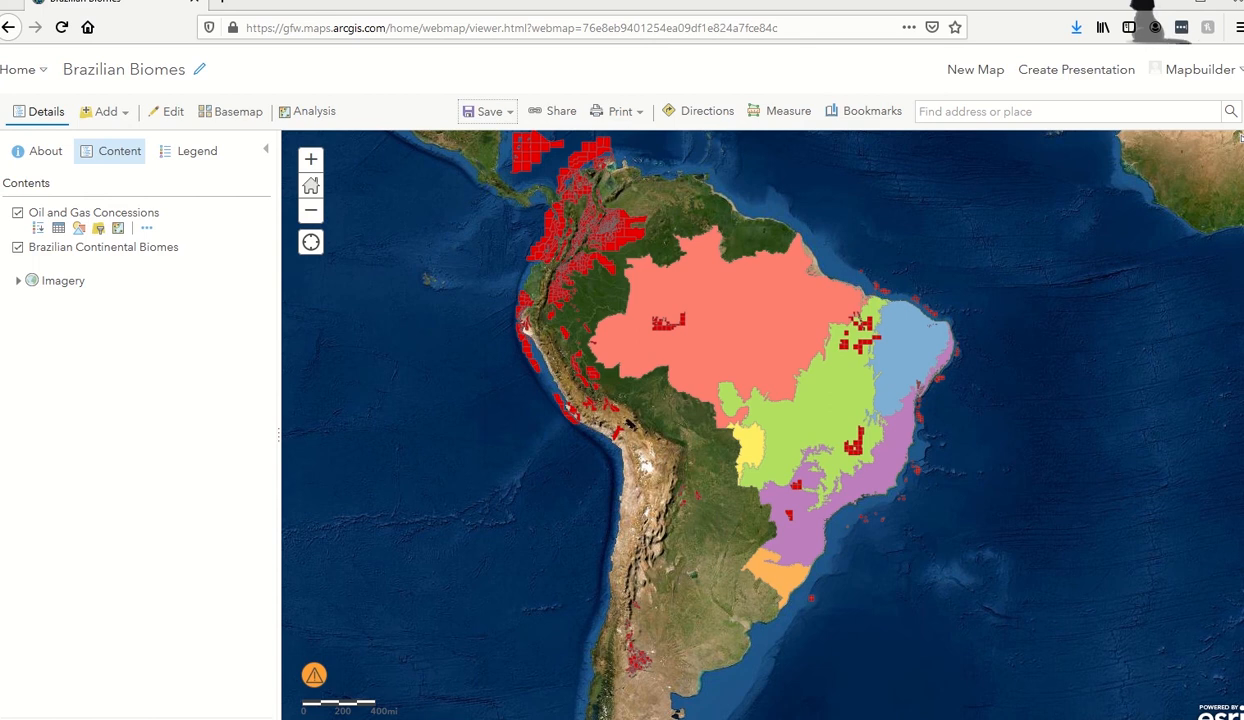
Save the Brazilian Biomes web map from the Save menu.
{"action": "left_click", "coordinate": [482, 116]}
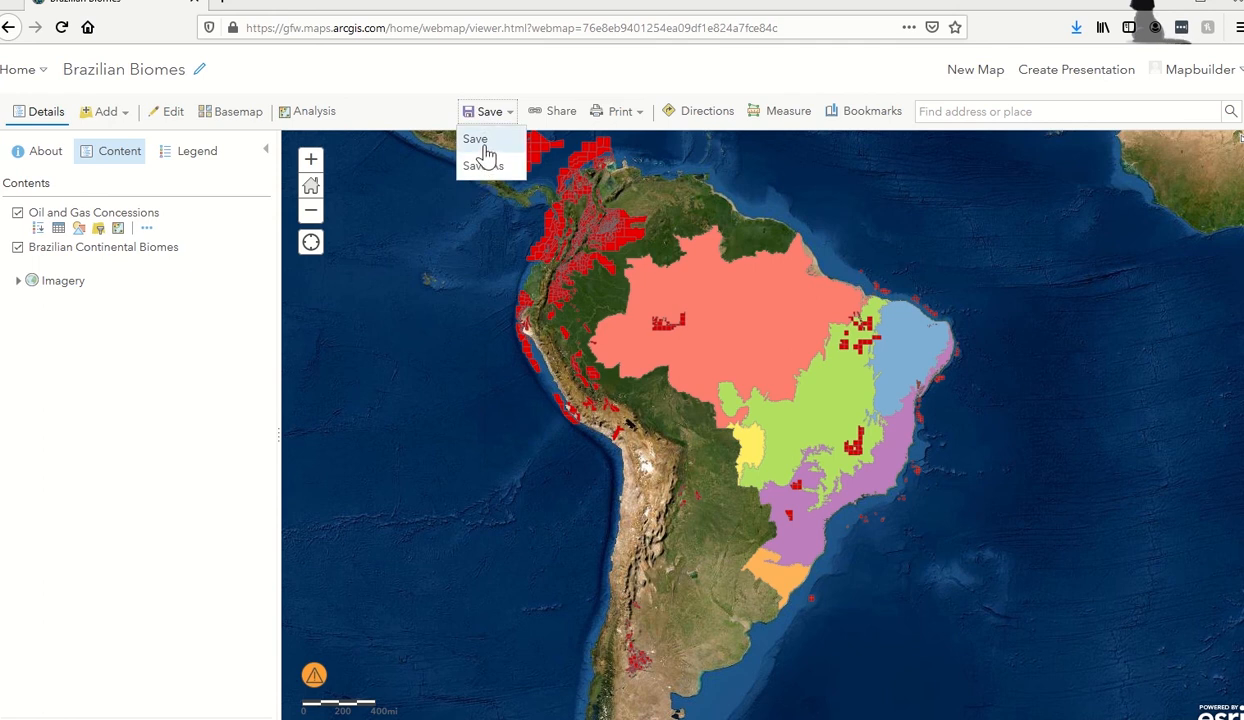
{"action": "left_click", "coordinate": [478, 142]}
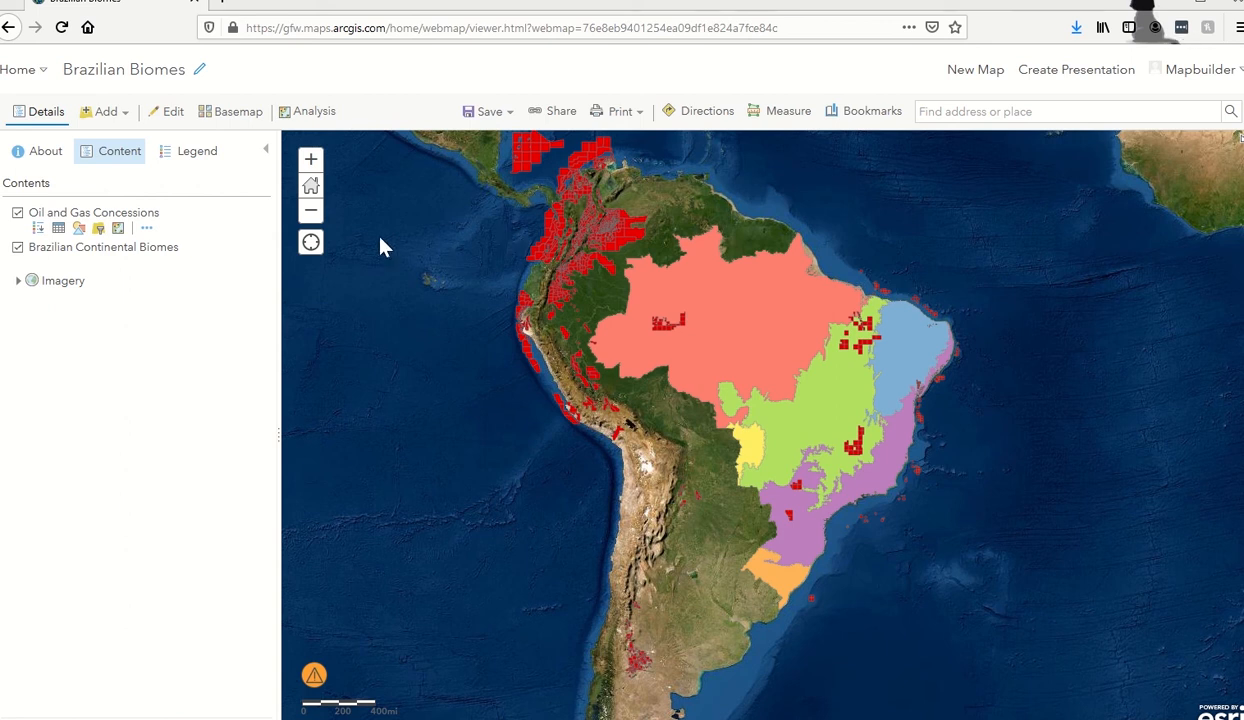
Open the Content page from the Home menu in a new tab and switch to that tab.
{"action": "left_click", "coordinate": [33, 72]}
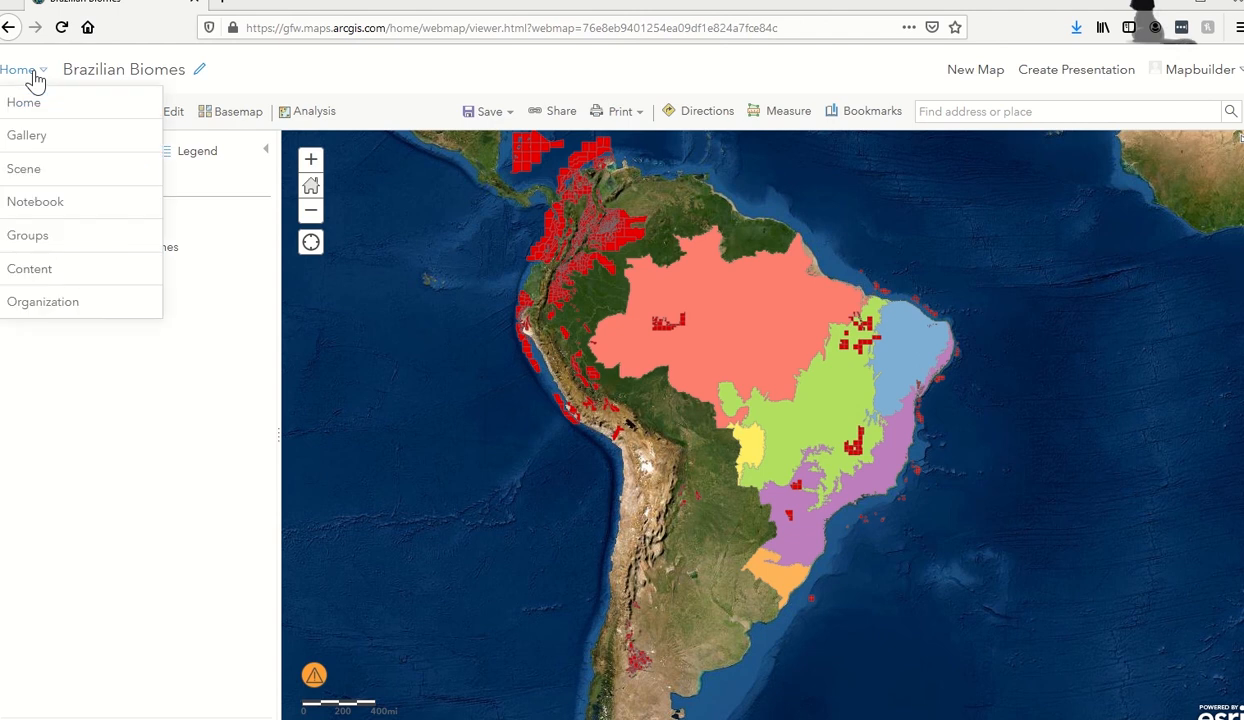
{"action": "right_click", "coordinate": [21, 270]}
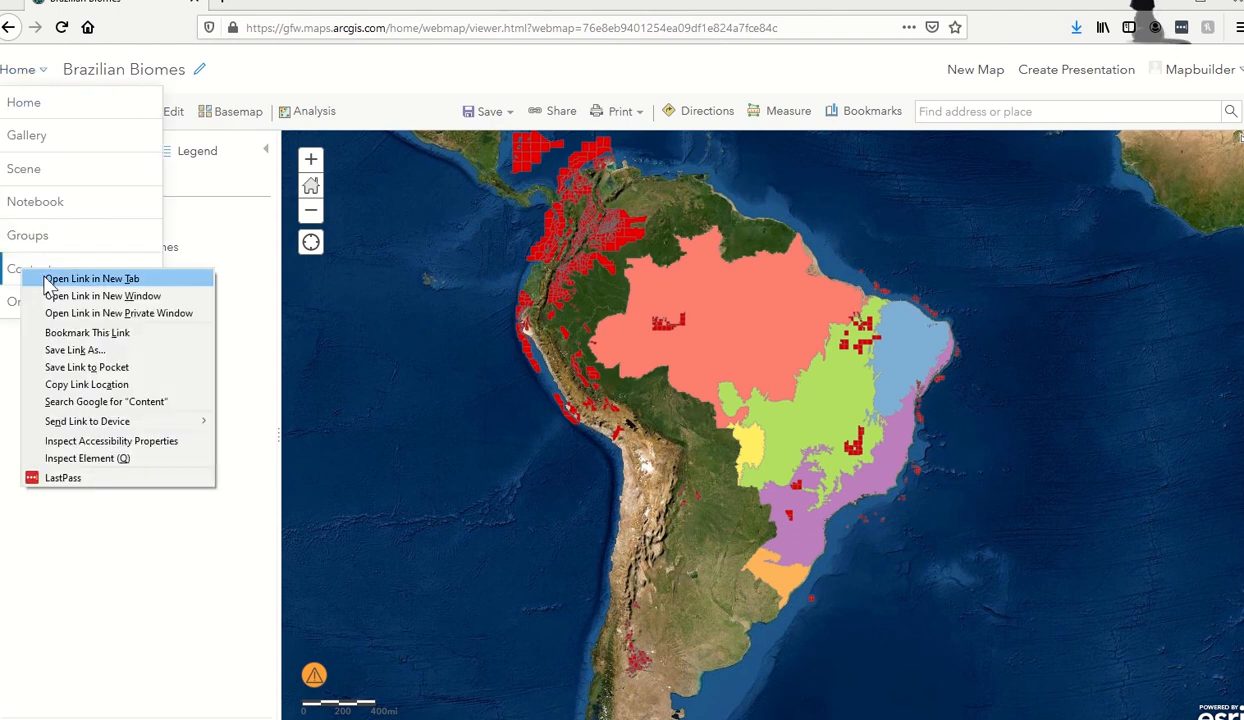
{"action": "left_click", "coordinate": [60, 279]}
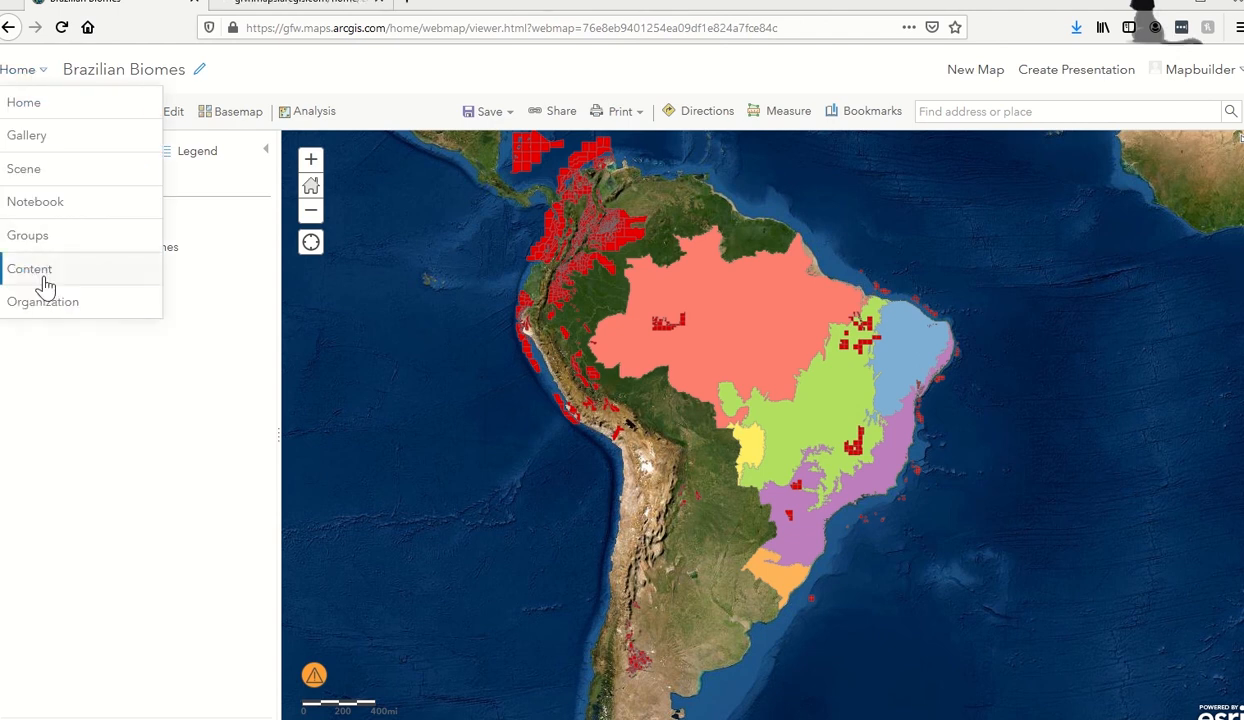
{"action": "left_click", "coordinate": [118, 454]}
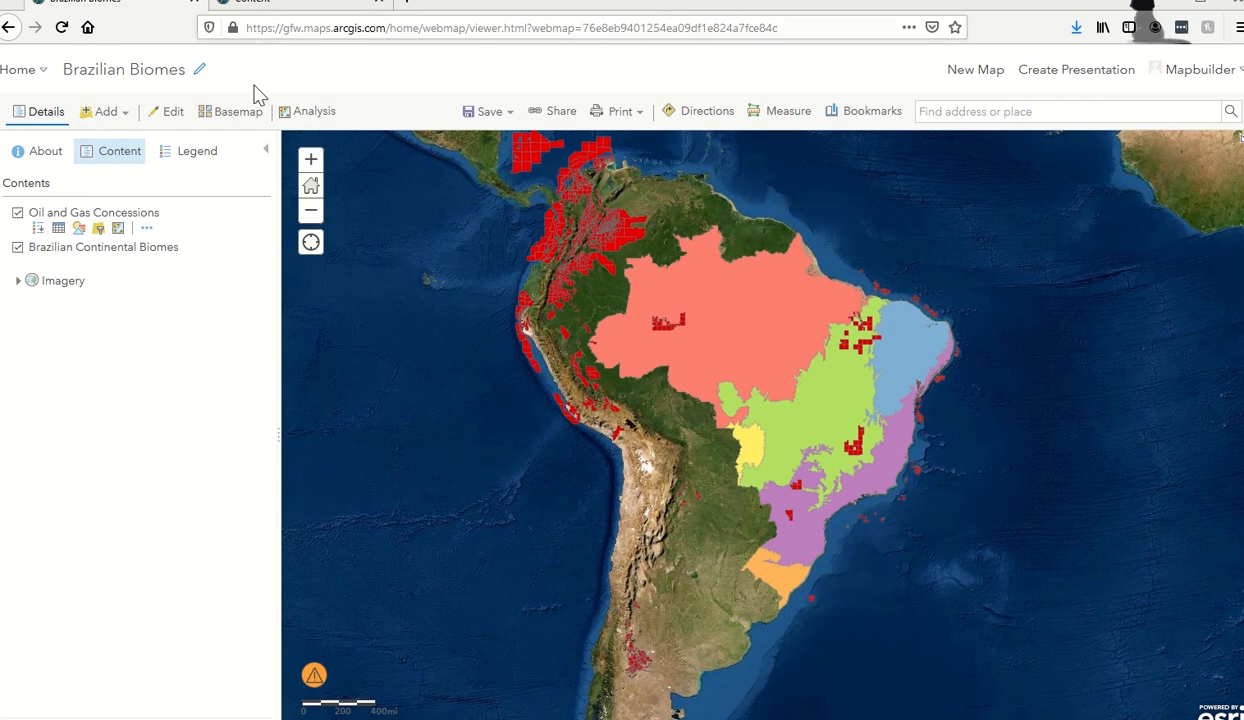
{"action": "left_click", "coordinate": [256, 8]}
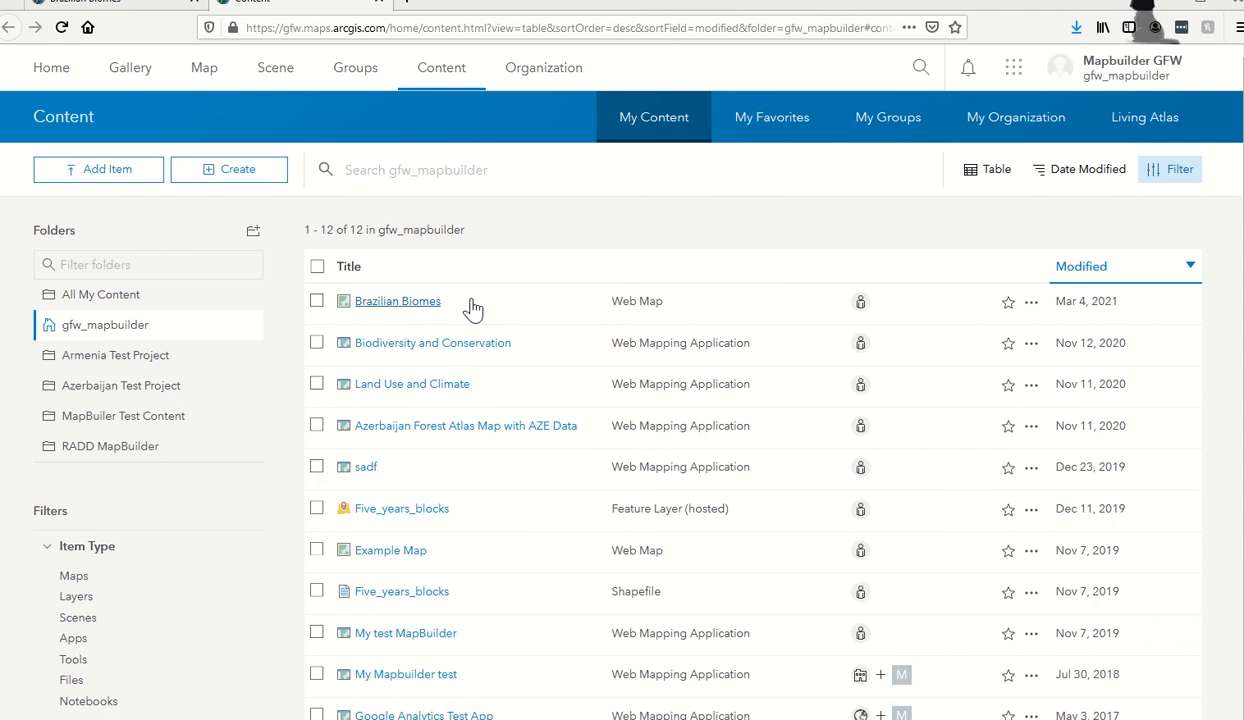
{"action": "left_click", "coordinate": [120, 186]}
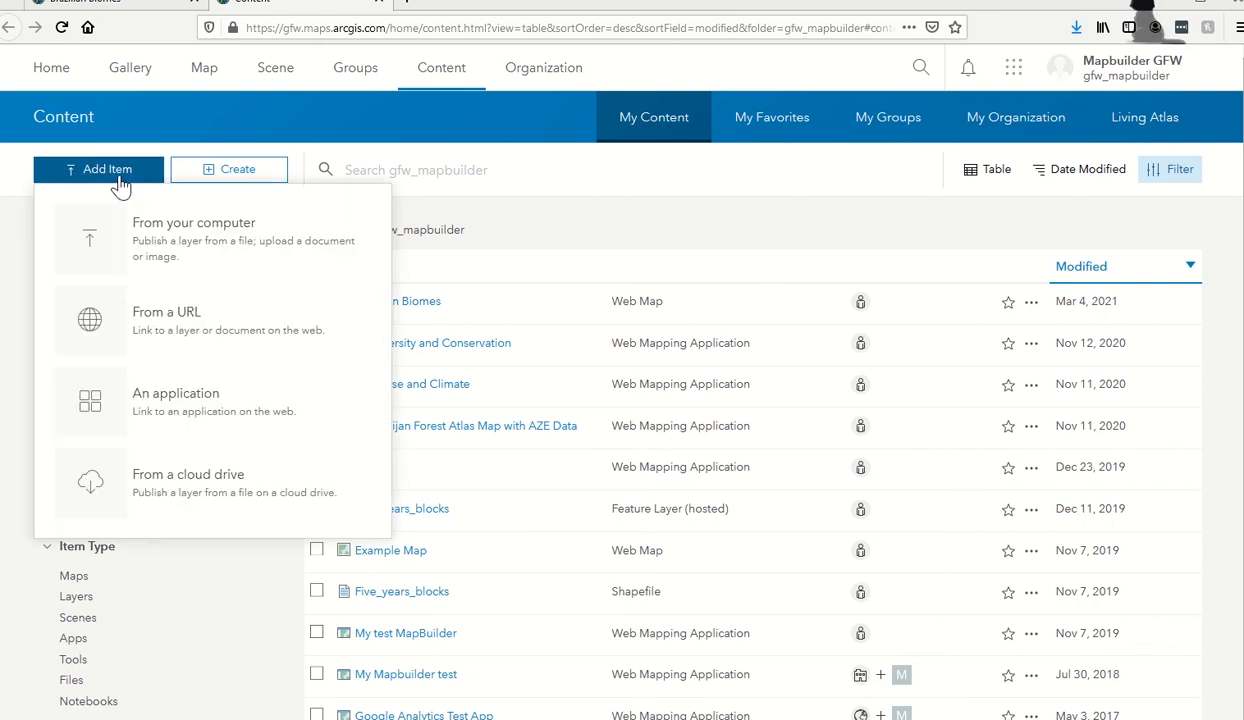
Start a Configurable application item with the pasted MapBuilder URL changed to https.
{"action": "left_click", "coordinate": [127, 414]}
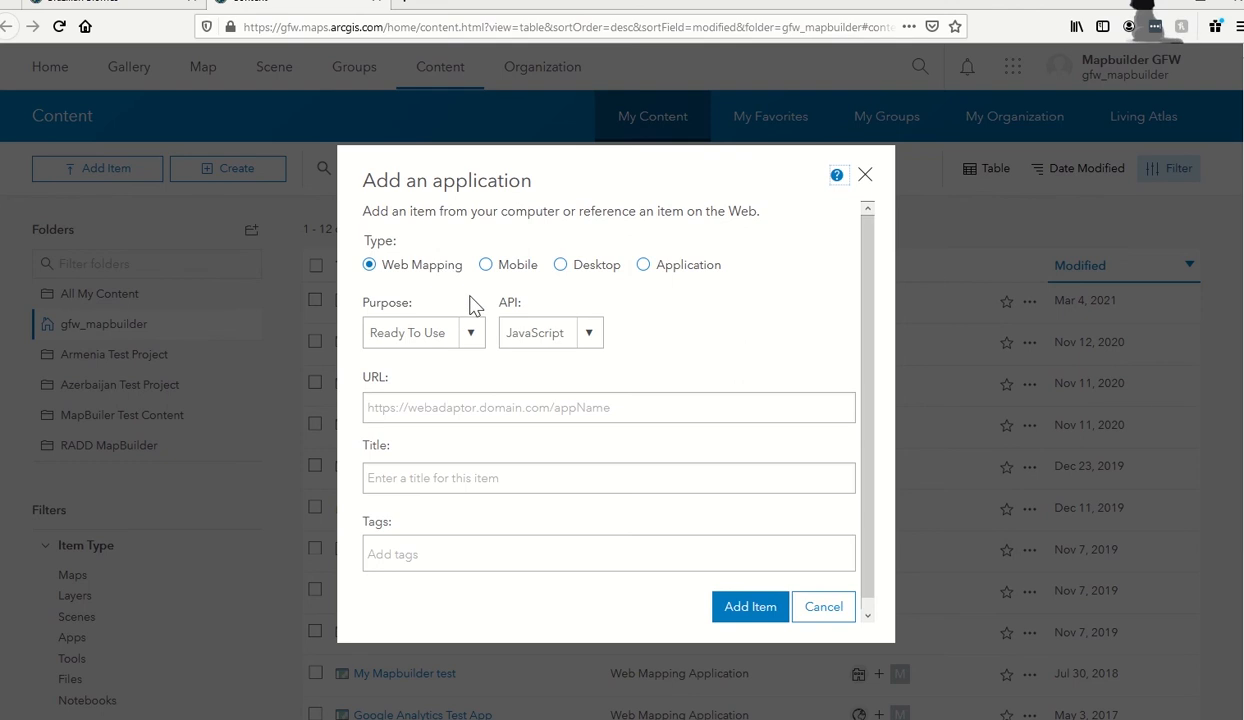
{"action": "left_click", "coordinate": [475, 338]}
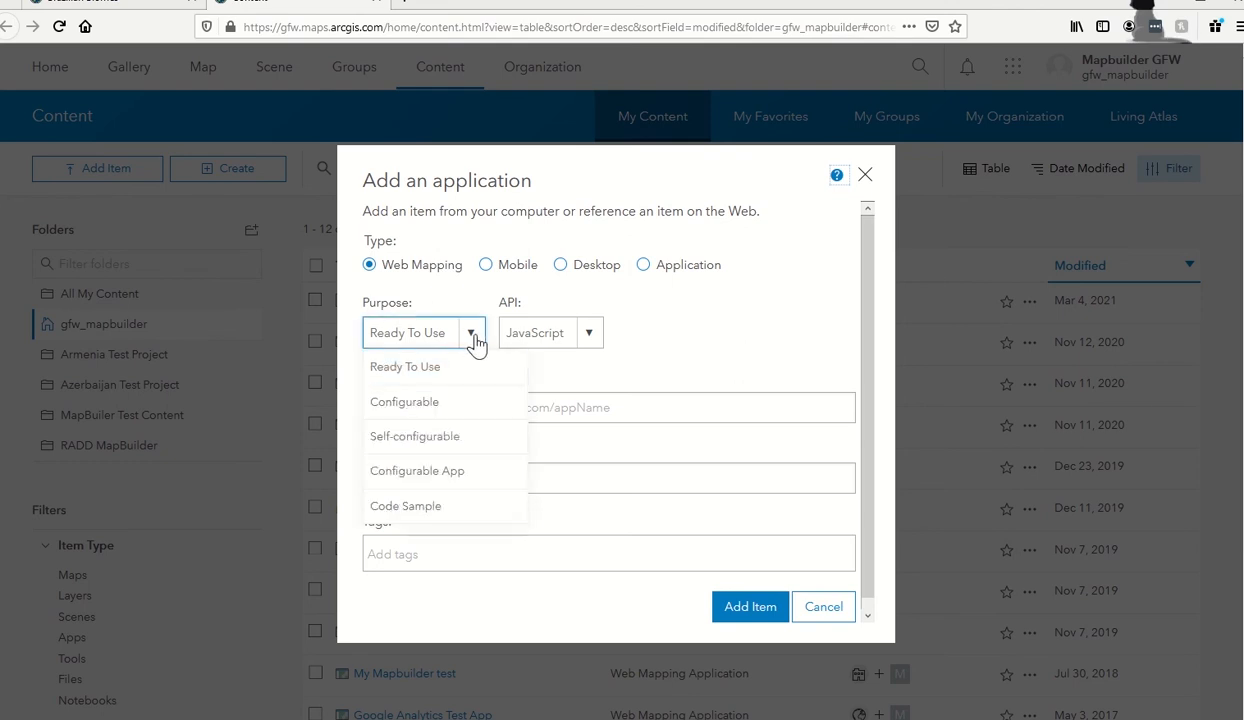
{"action": "left_click", "coordinate": [452, 406]}
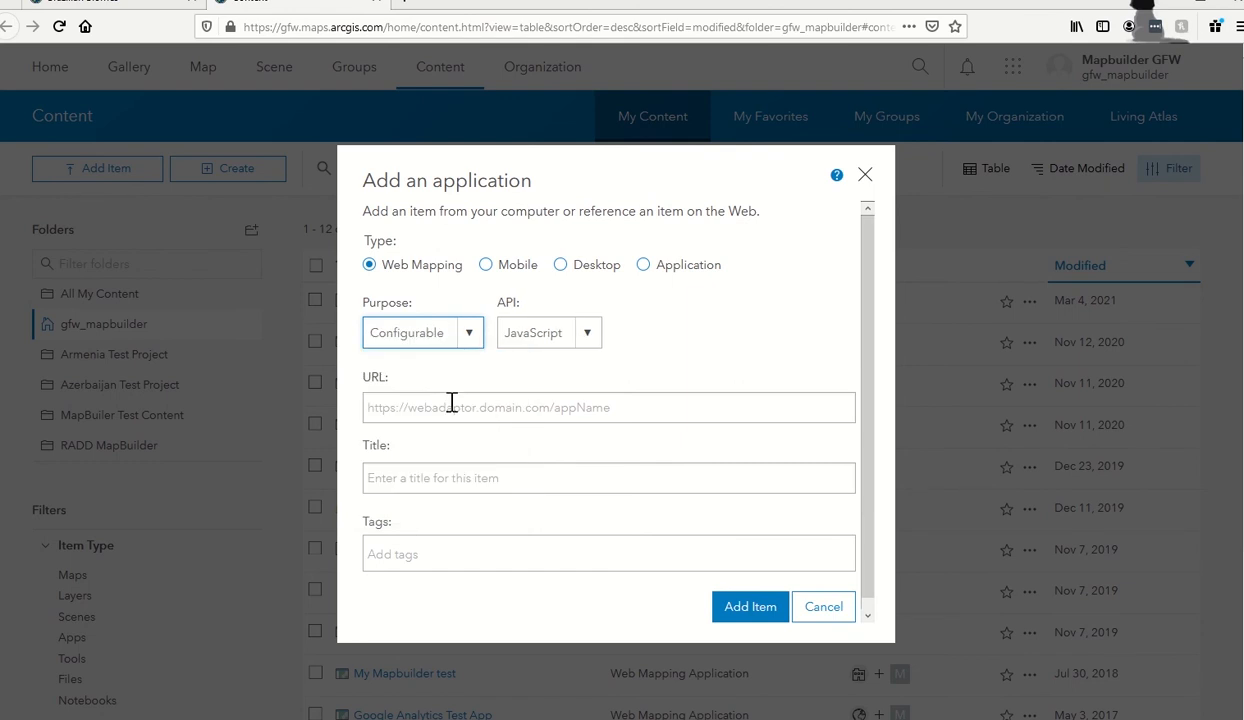
{"action": "left_click", "coordinate": [452, 402]}
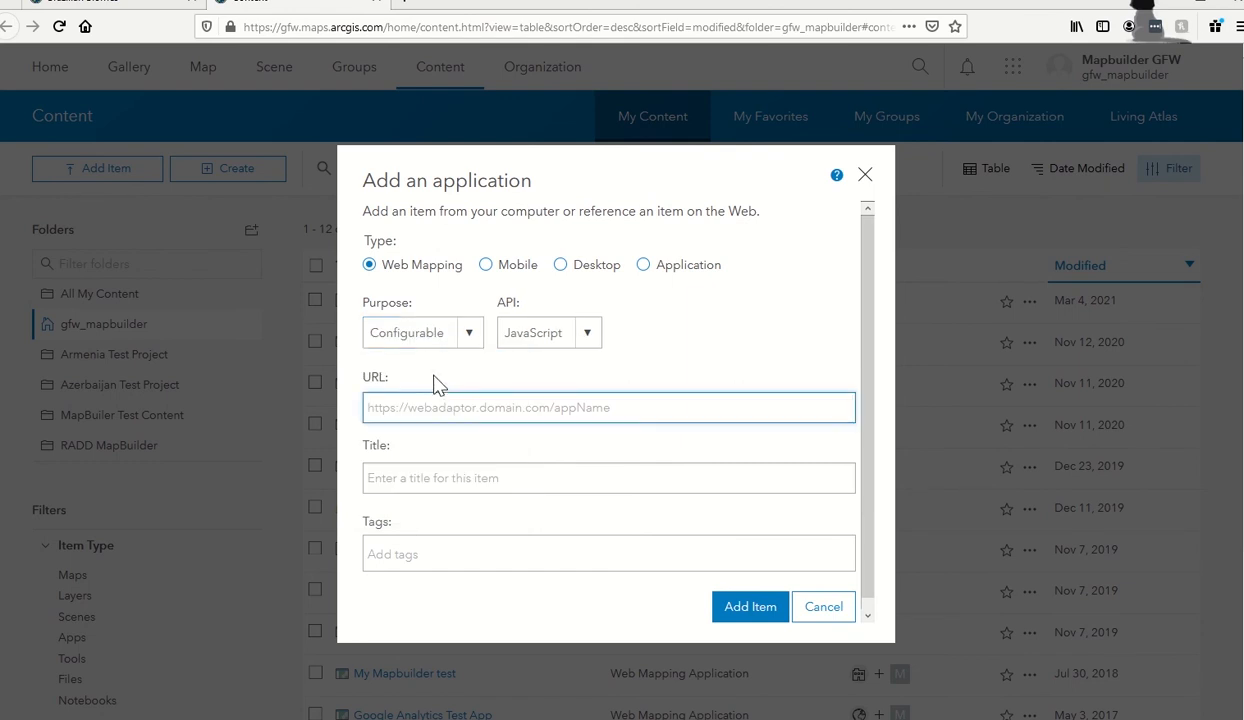
{"action": "type", "text": "http://my.gfw-MapBuilder.org/v1.latest/"}
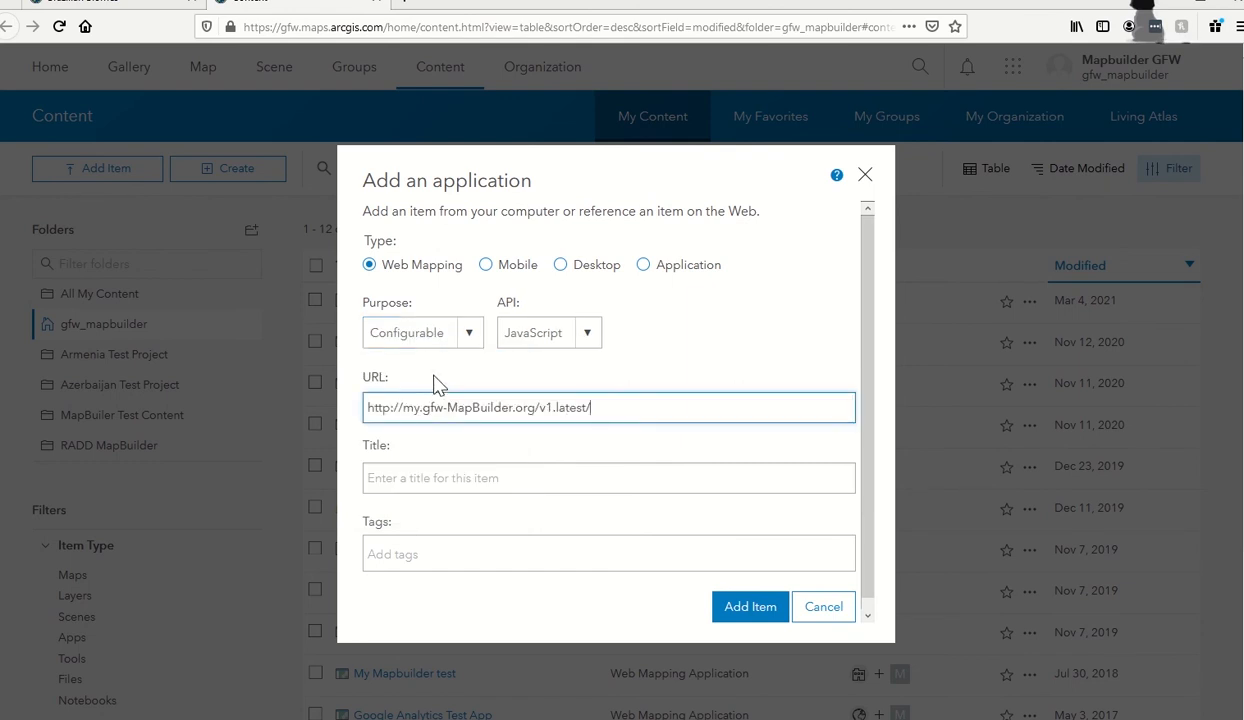
{"action": "left_click", "coordinate": [389, 405]}
{"action": "type", "text": "s"}
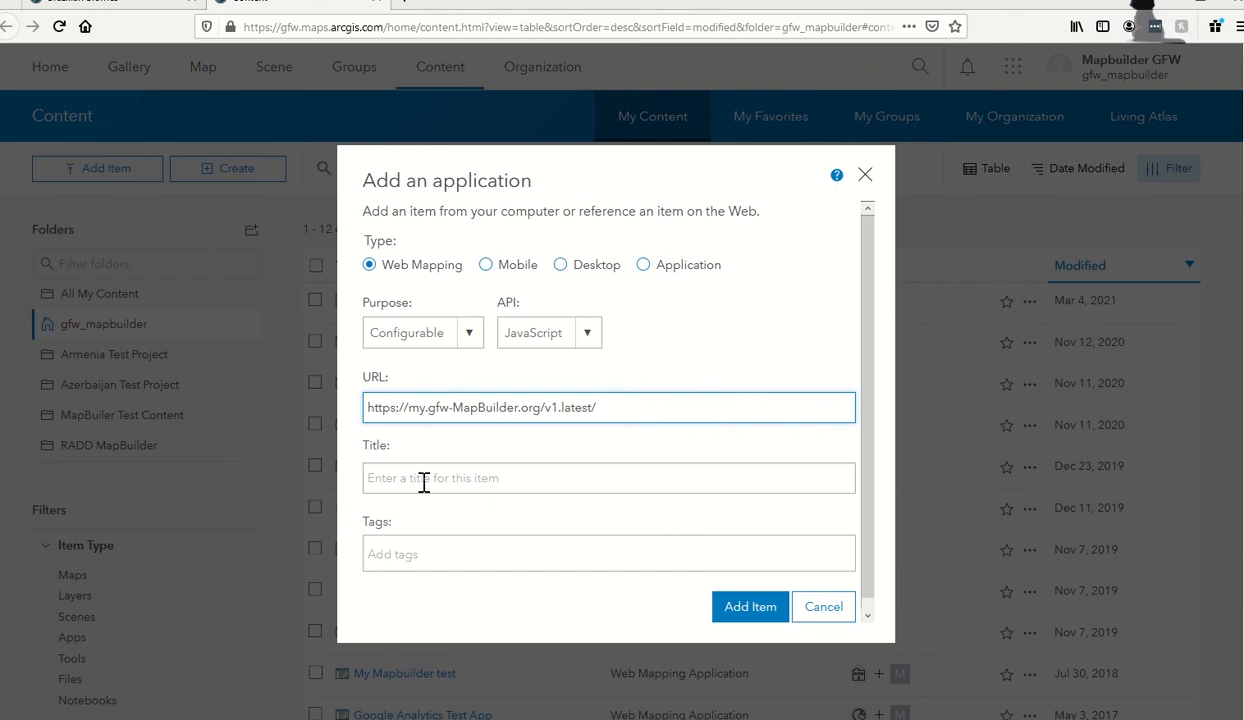
Title the application 'Biomes in Brazil - MapBuilder Training'.
{"action": "left_click", "coordinate": [424, 482]}
{"action": "type", "text": "v"}
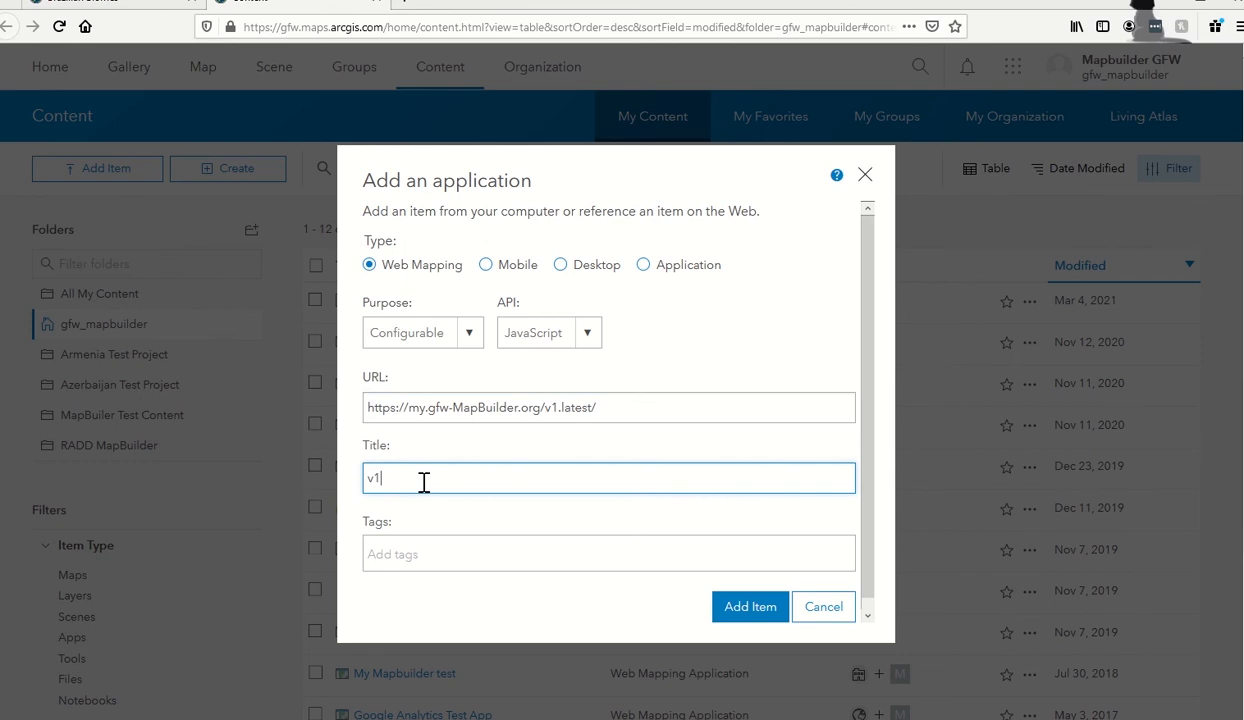
{"action": "key", "text": "BackSpace"}
{"action": "type", "text": "Biomes in Brazil"}
{"action": "scroll", "coordinate": [426, 495], "scroll_direction": "down", "scroll_amount": 1}
{"action": "type", "text": "- M"}
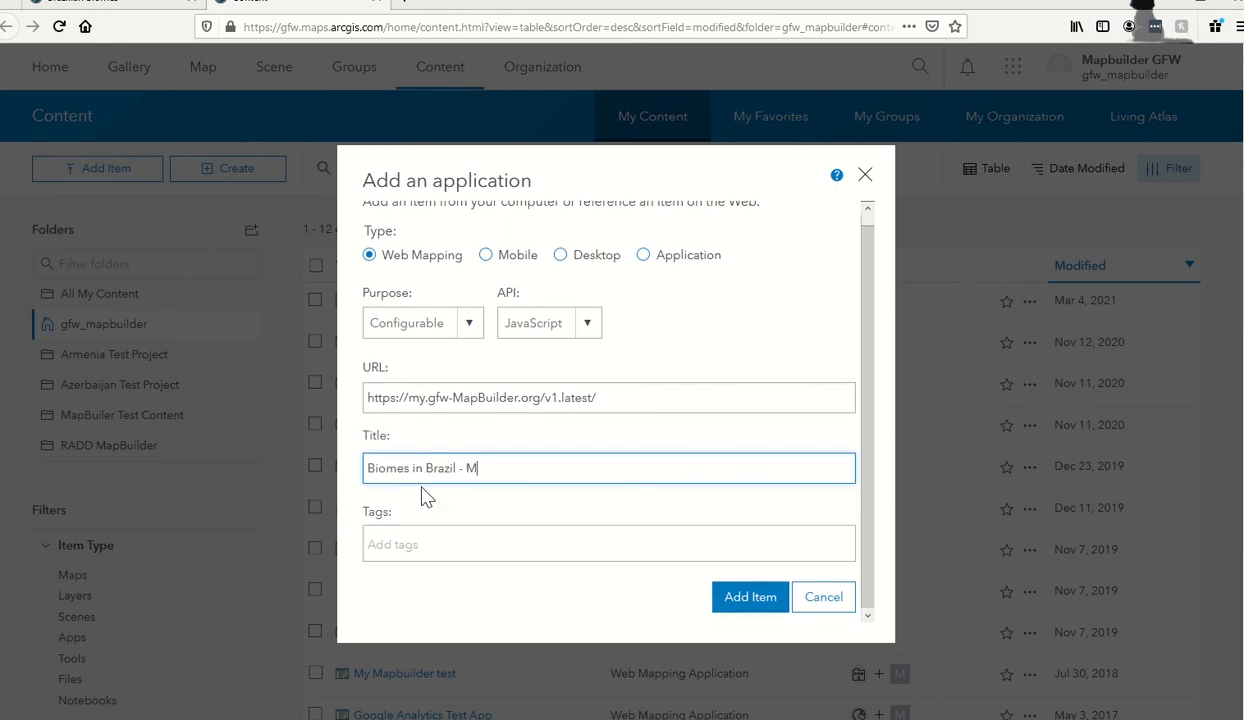
{"action": "type", "text": "apBuilder Training"}
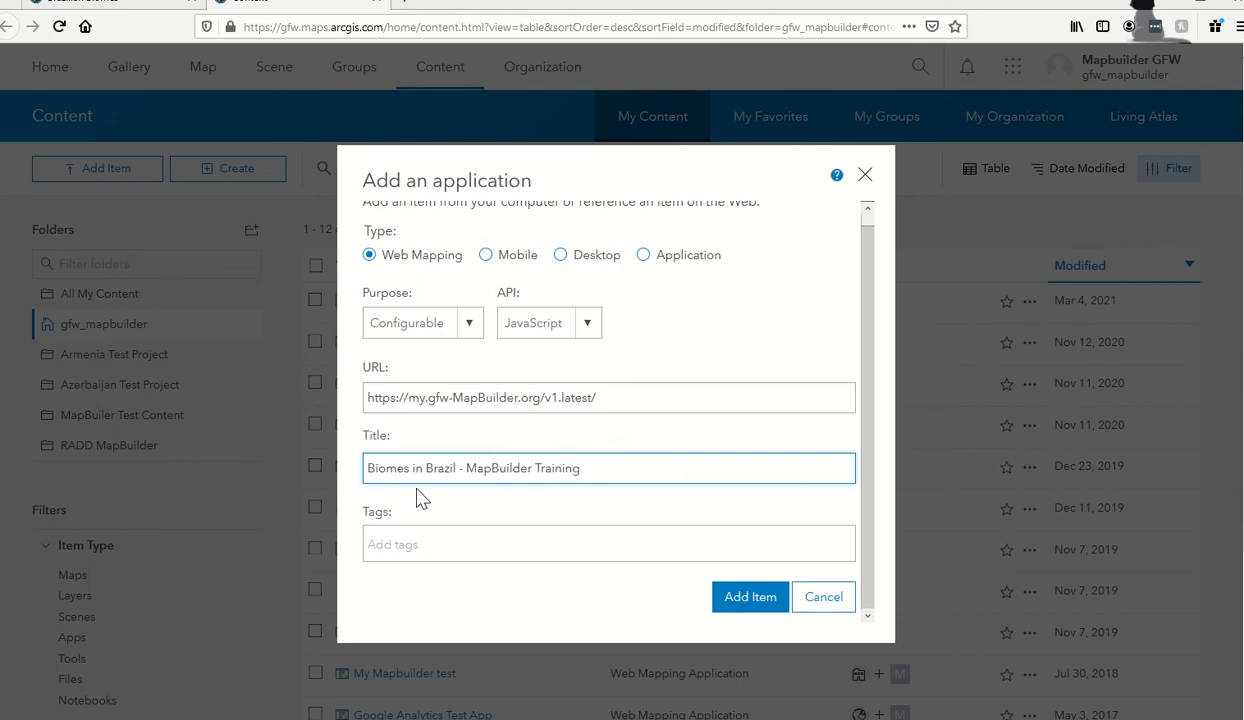
{"action": "scroll", "coordinate": [418, 502], "scroll_direction": "down", "scroll_amount": 1}
Tag the application brazil, biomes and training, then create the item.
{"action": "left_click", "coordinate": [412, 538]}
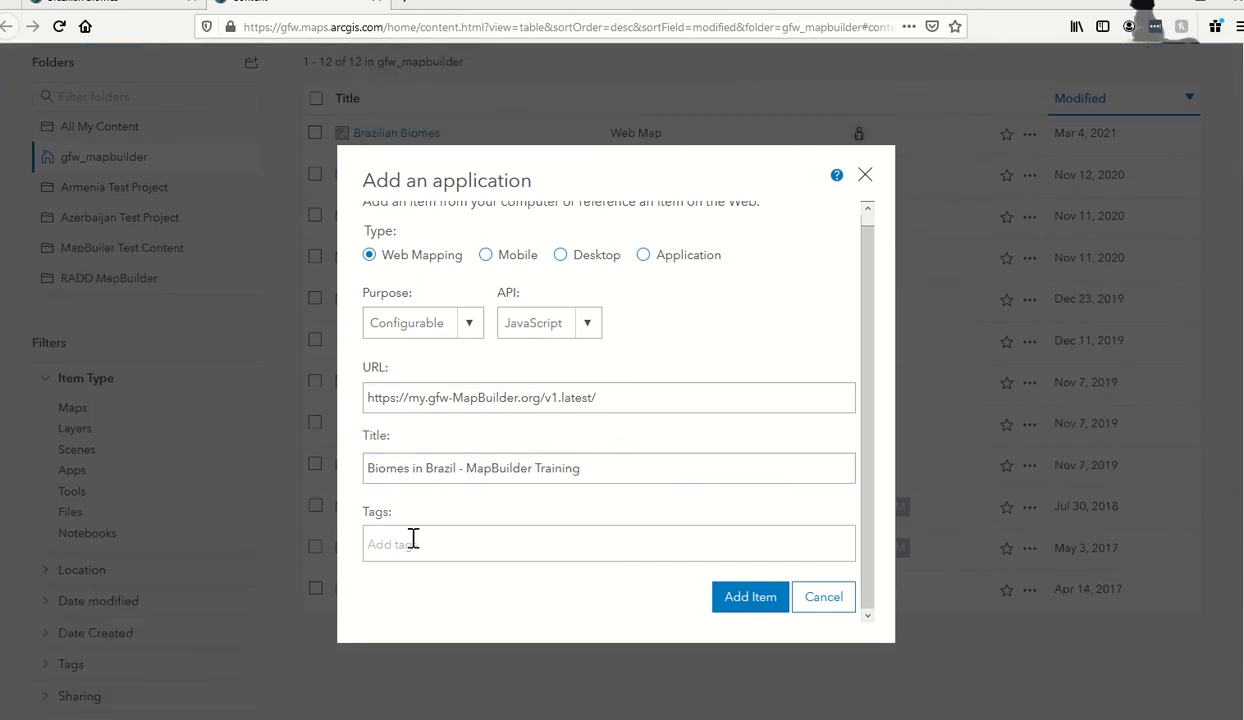
{"action": "type", "text": "brazil"}
{"action": "key", "text": "Return"}
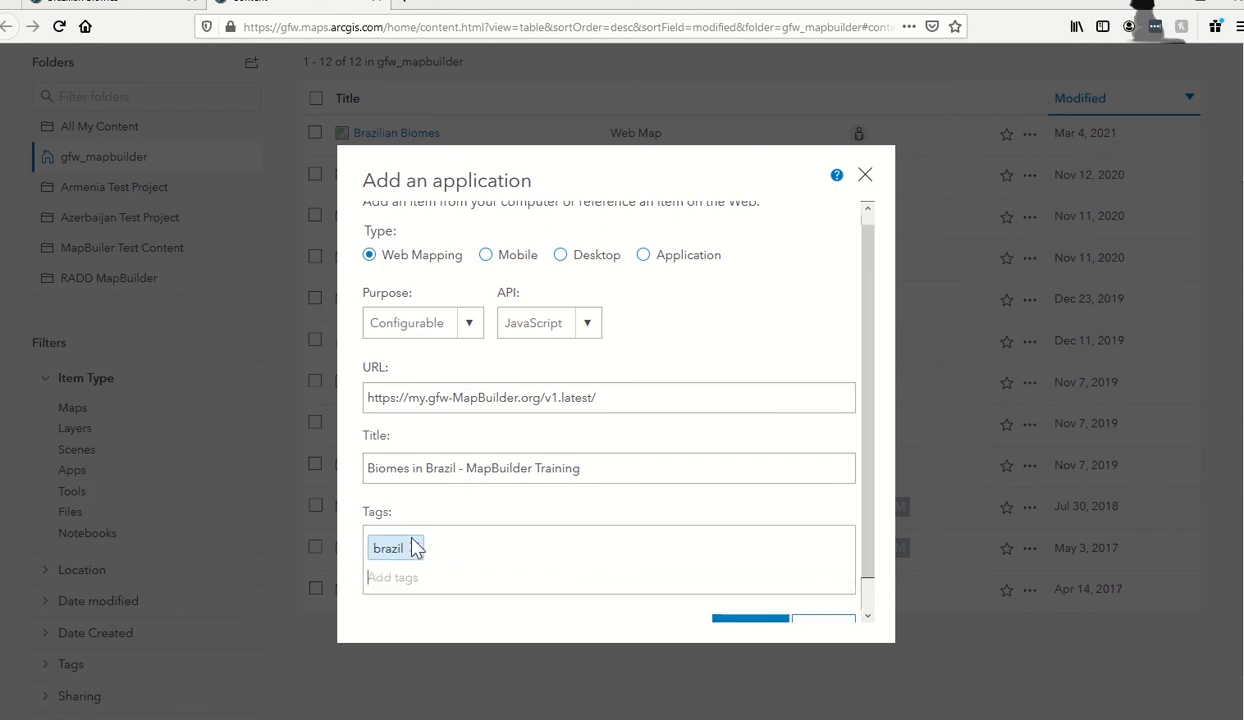
{"action": "type", "text": "biomes"}
{"action": "key", "text": "Return"}
{"action": "type", "text": "trai"}
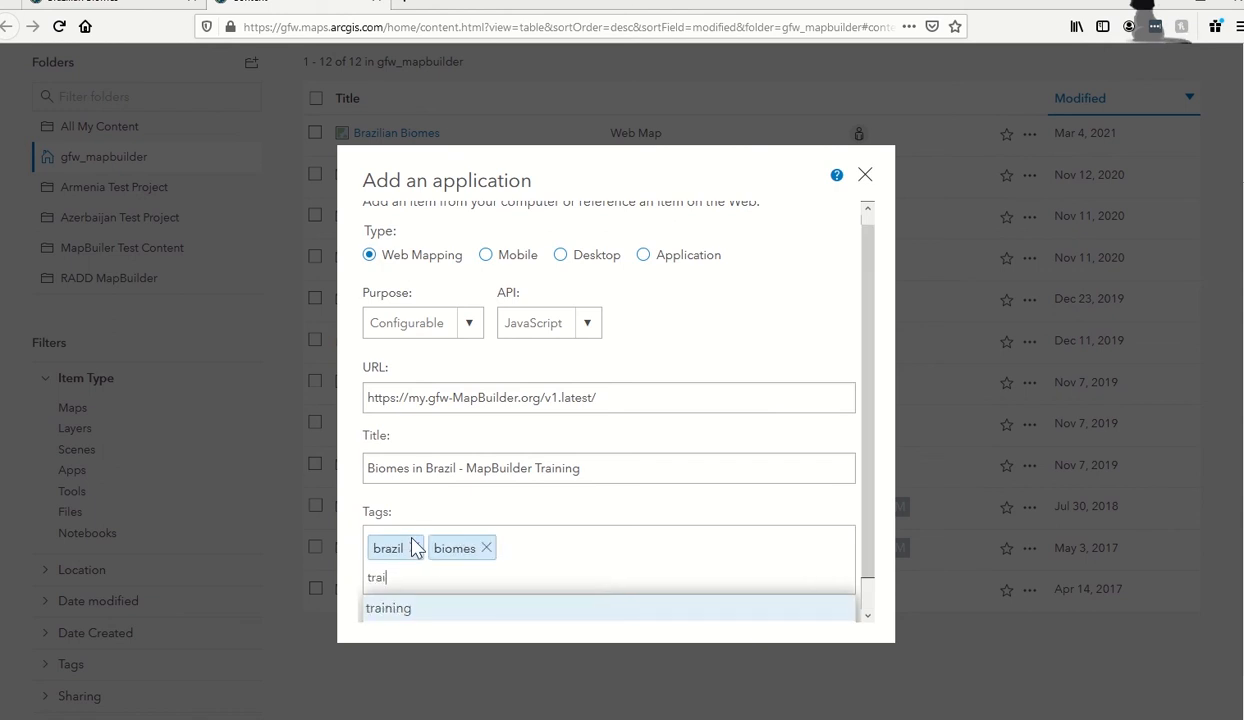
{"action": "type", "text": "ning"}
{"action": "key", "text": "Return"}
{"action": "scroll", "coordinate": [510, 490], "scroll_direction": "down", "scroll_amount": 1}
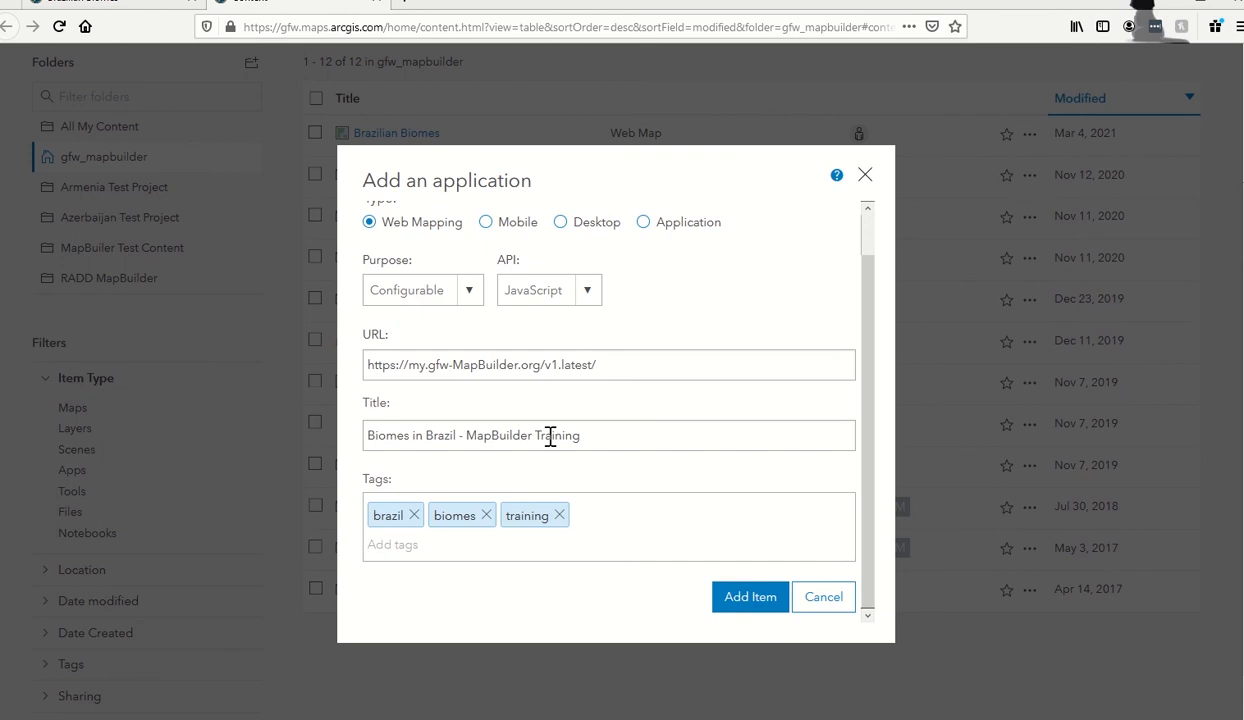
{"action": "scroll", "coordinate": [550, 440], "scroll_direction": "up", "scroll_amount": 3}
{"action": "scroll", "coordinate": [553, 445], "scroll_direction": "down", "scroll_amount": 3}
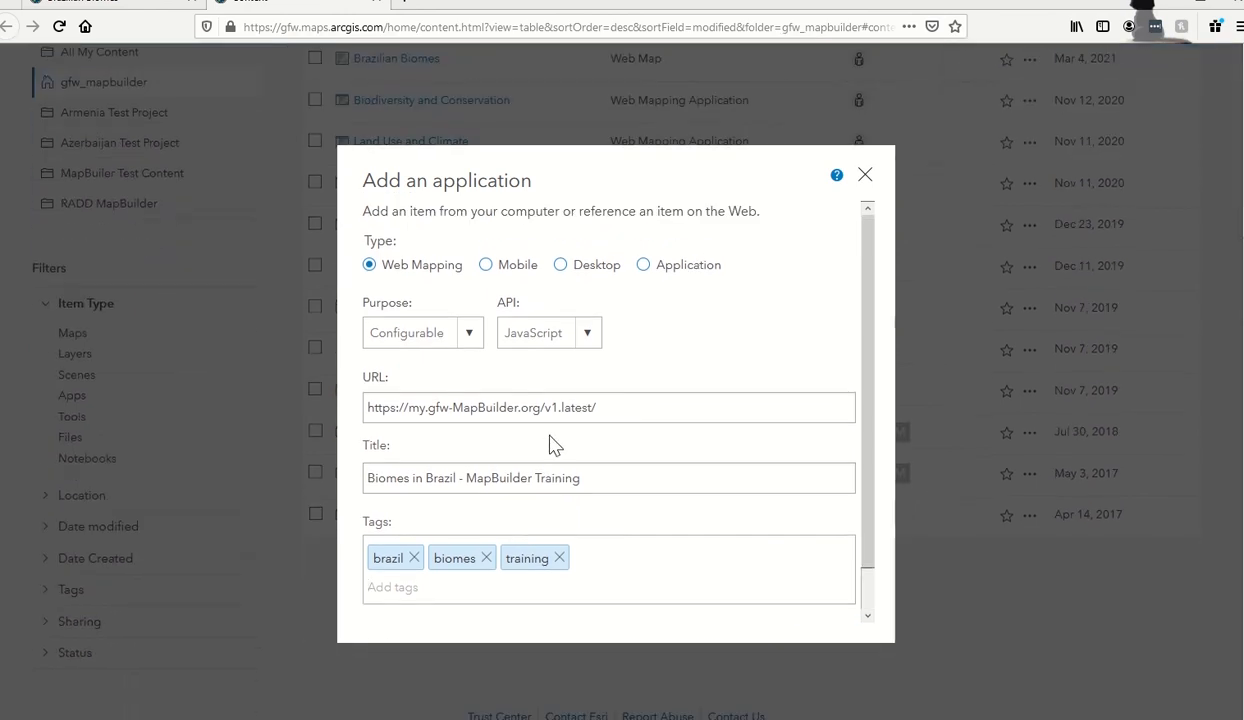
{"action": "scroll", "coordinate": [758, 528], "scroll_direction": "down", "scroll_amount": 1}
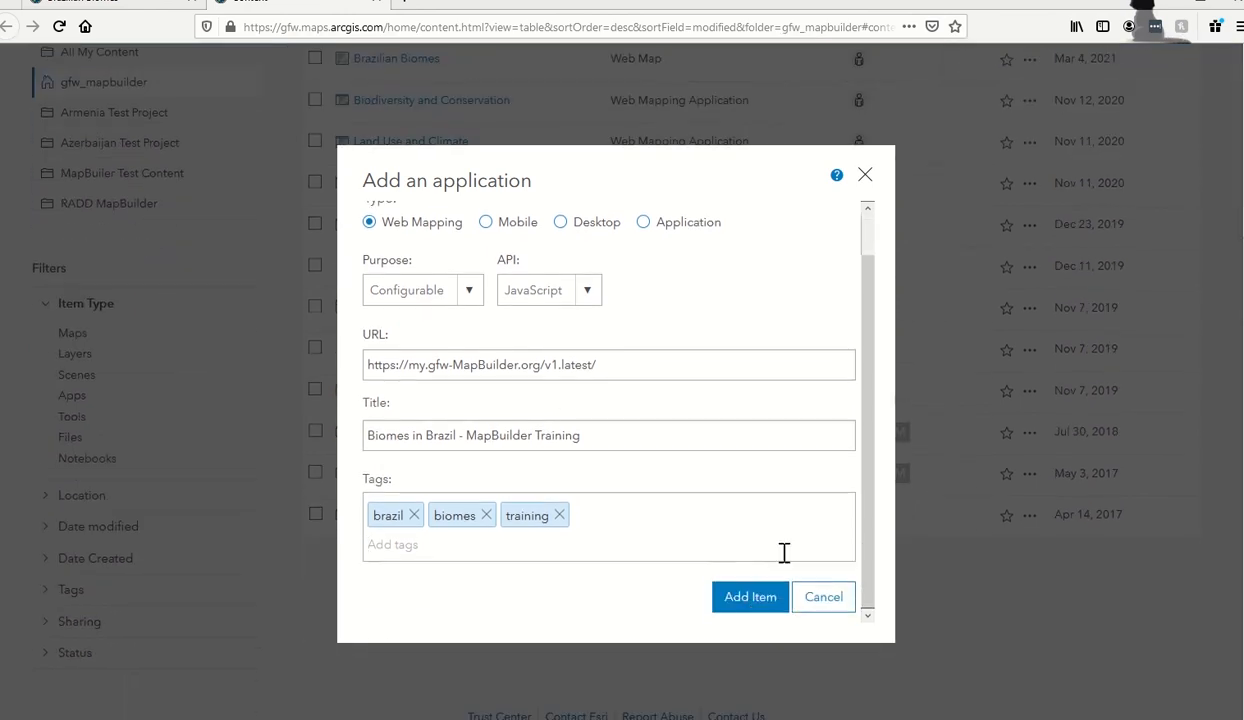
{"action": "left_click", "coordinate": [746, 600]}
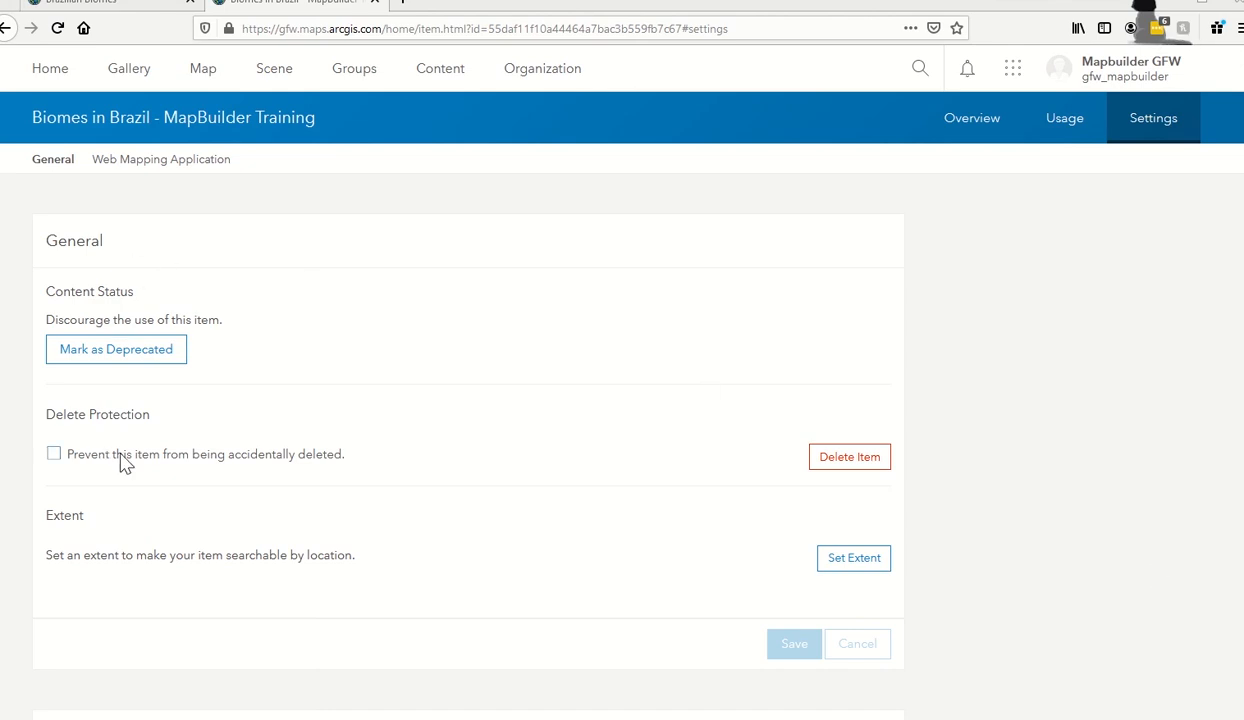
Turn on protection against accidental deletion and save the item's General settings.
{"action": "left_click", "coordinate": [54, 456]}
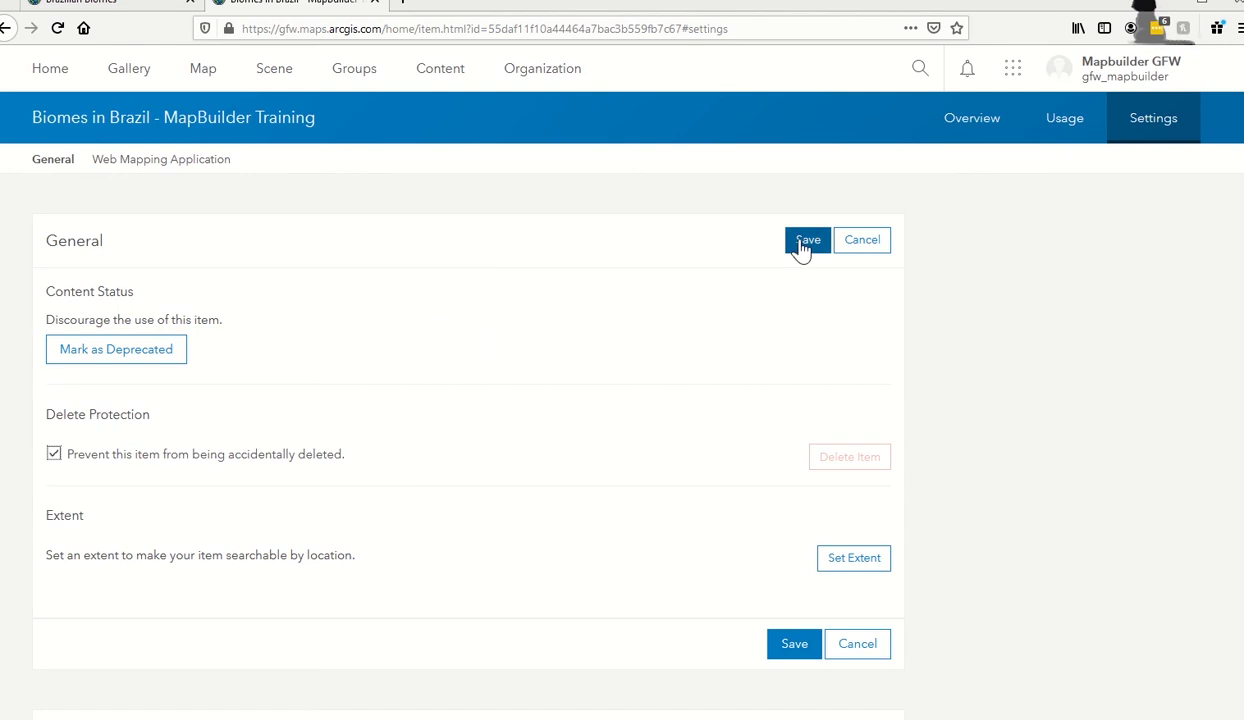
{"action": "left_click", "coordinate": [805, 242]}
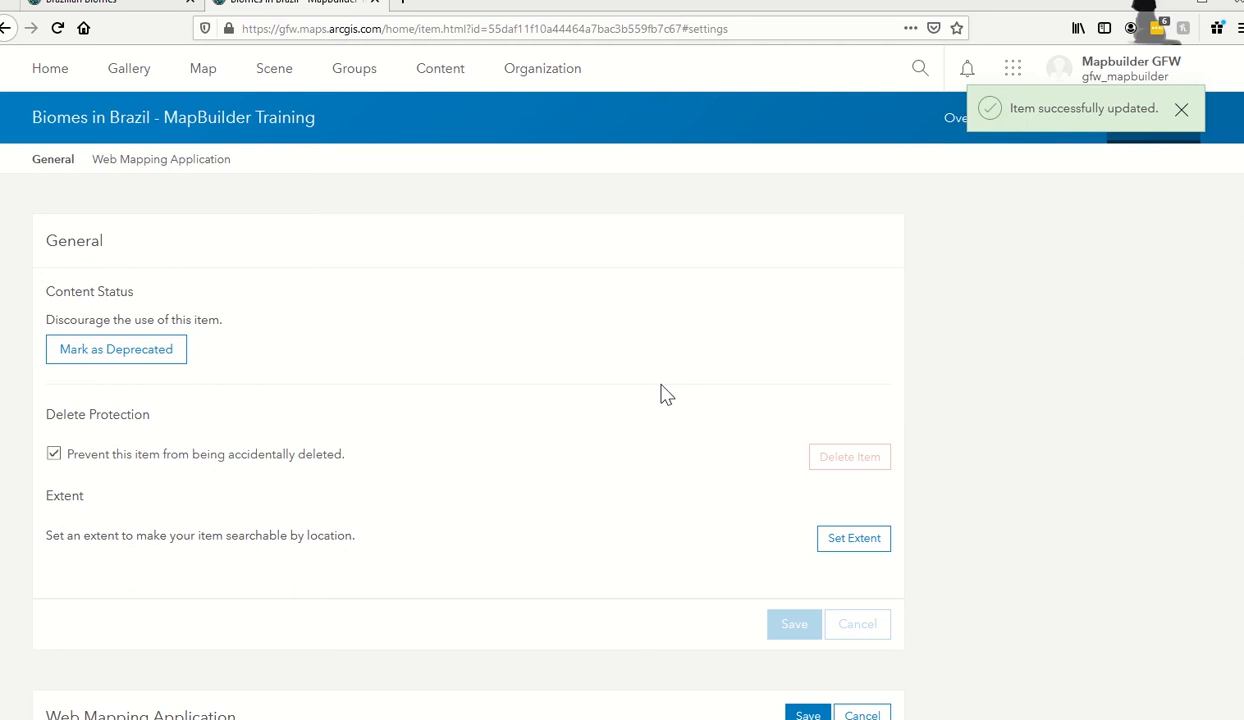
{"action": "scroll", "coordinate": [667, 394], "scroll_direction": "down", "scroll_amount": 2}
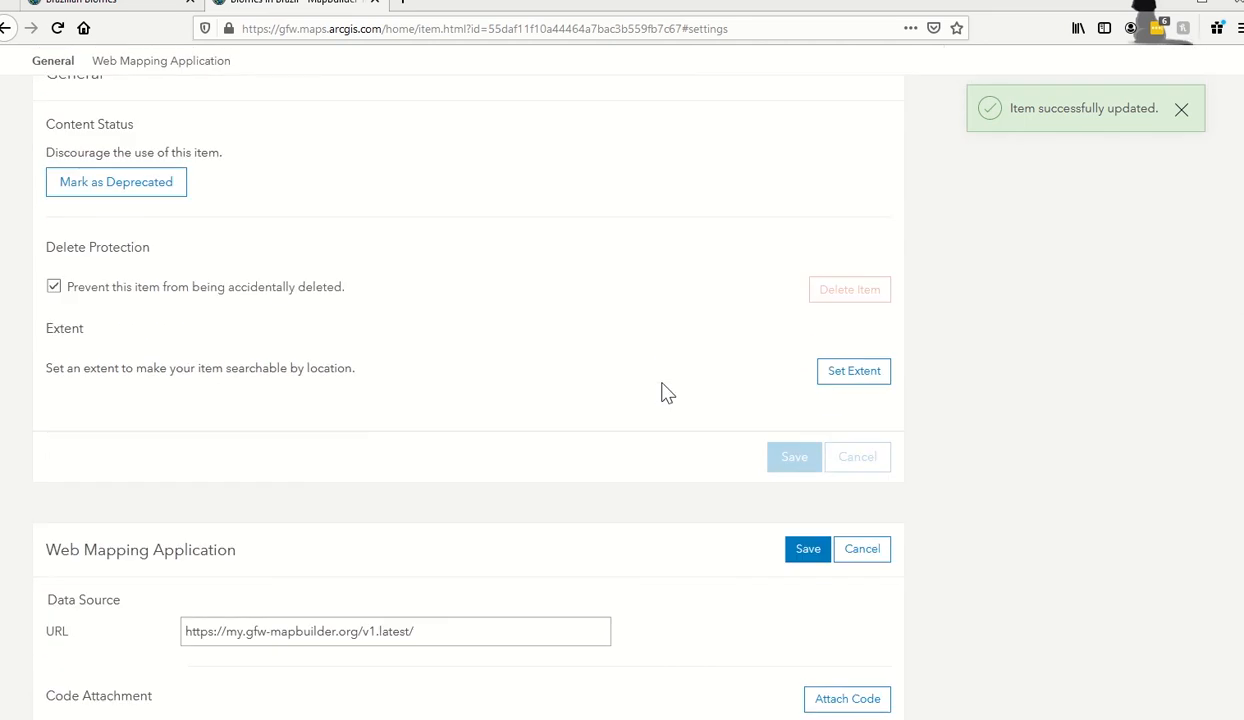
{"action": "scroll", "coordinate": [667, 394], "scroll_direction": "down", "scroll_amount": 2}
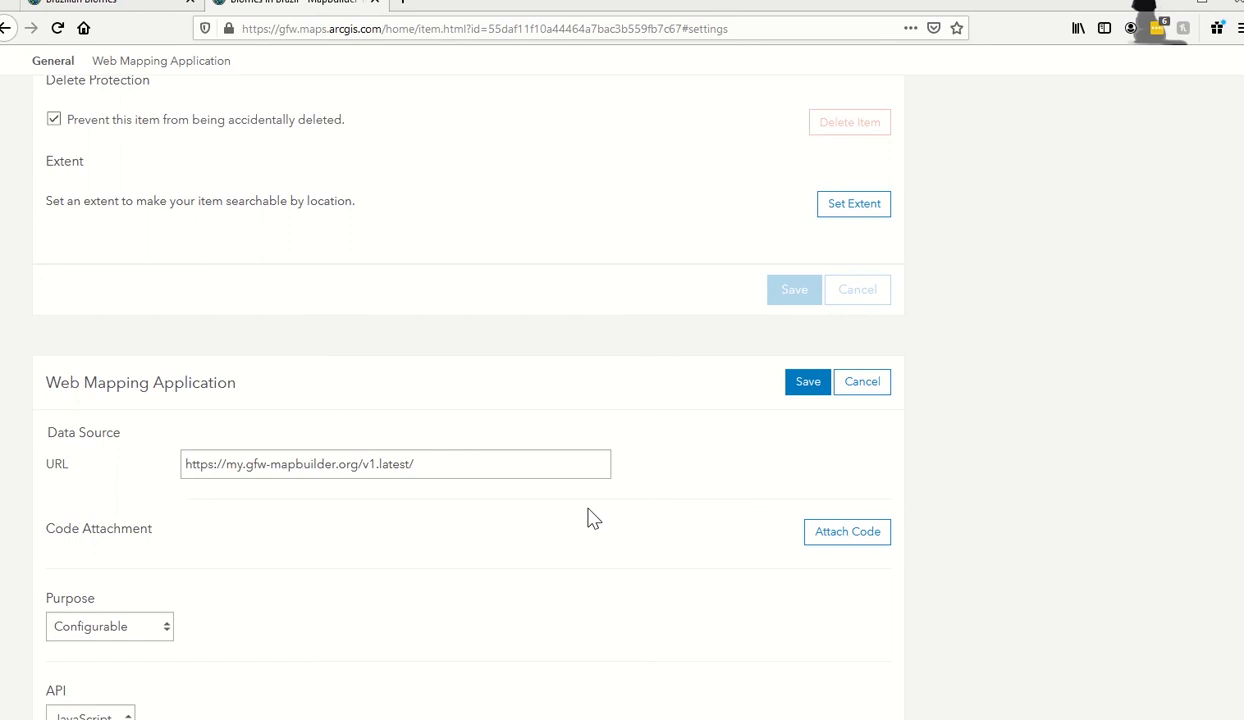
{"action": "left_click", "coordinate": [536, 468]}
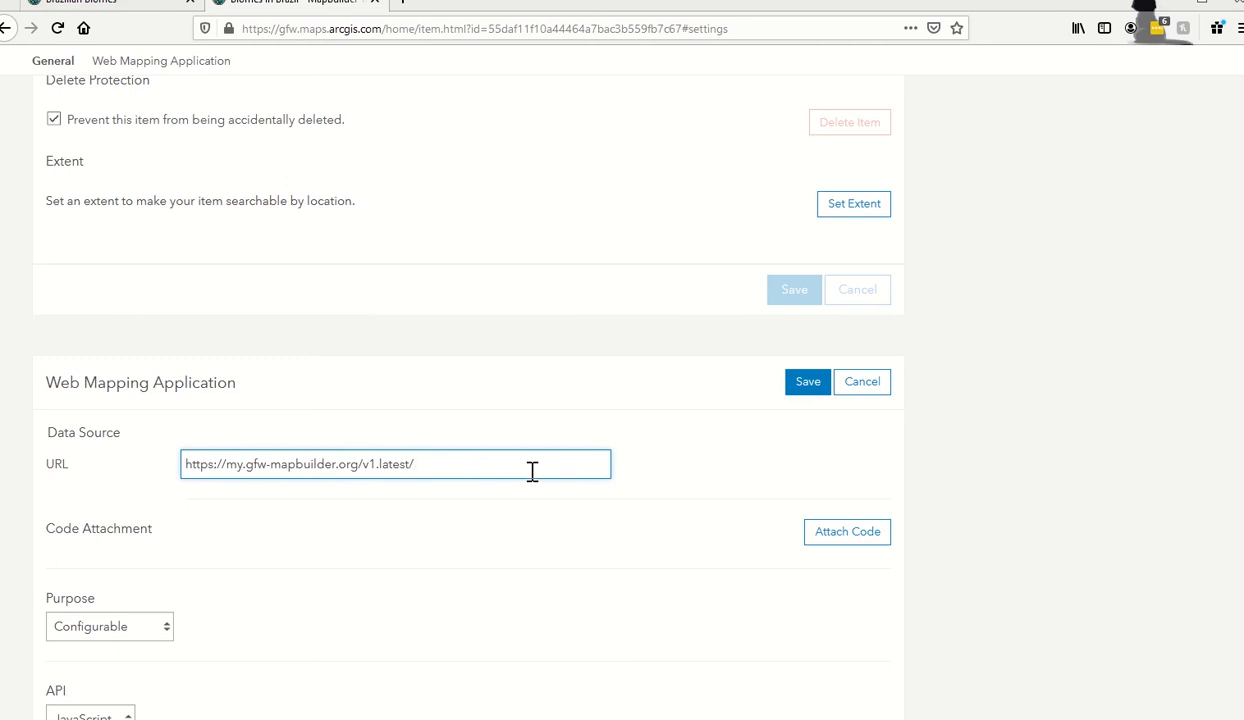
{"action": "type", "text": "?appid="}
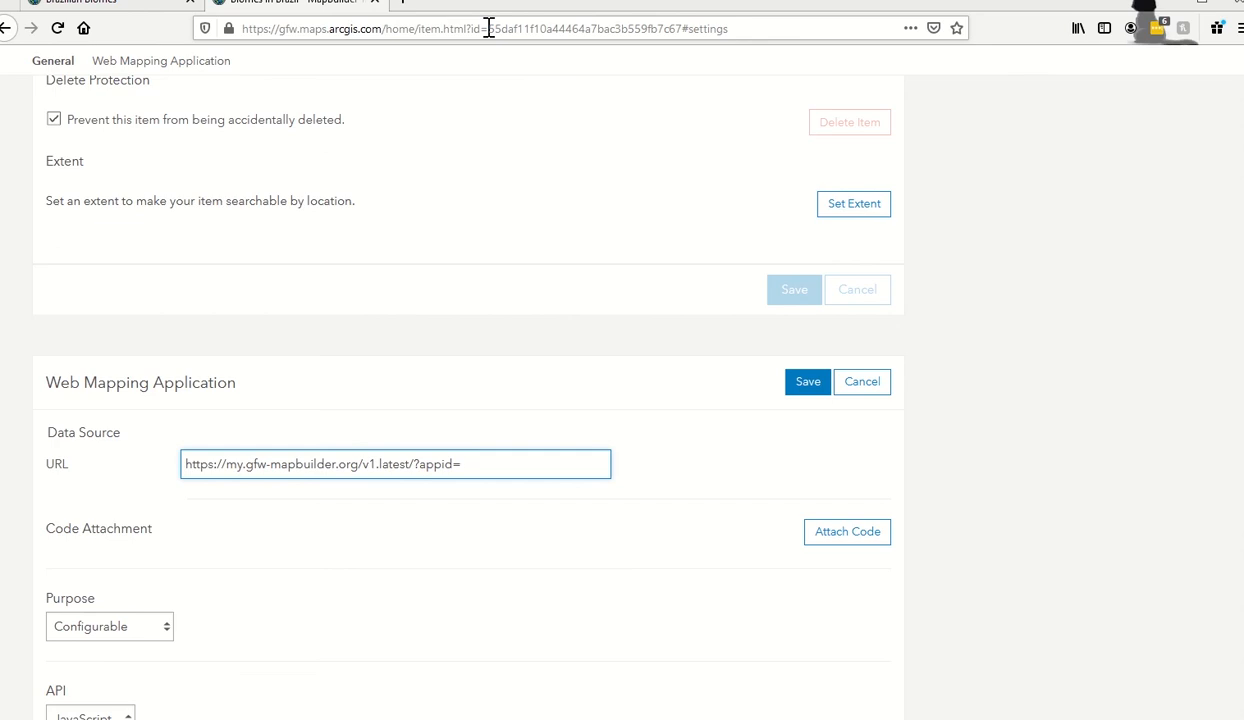
{"action": "left_click_drag", "start_coordinate": [488, 28], "coordinate": [683, 28]}
{"action": "key", "text": "ctrl+c"}
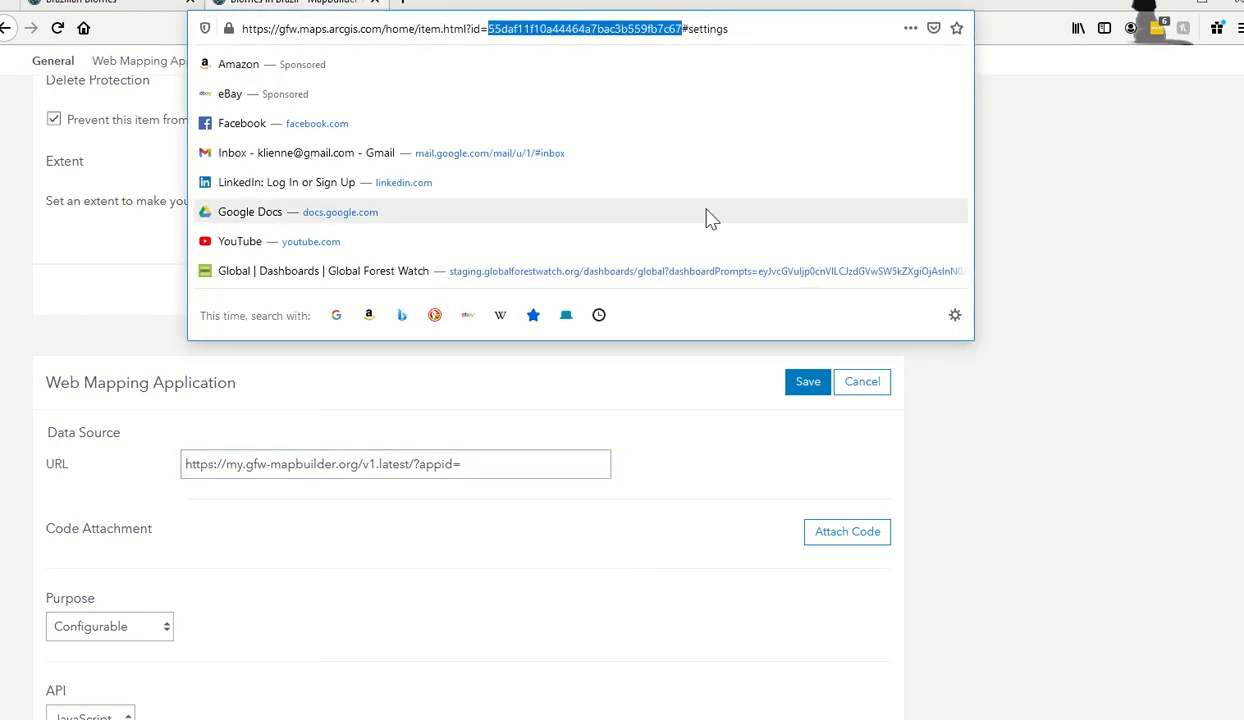
{"action": "left_click", "coordinate": [533, 460]}
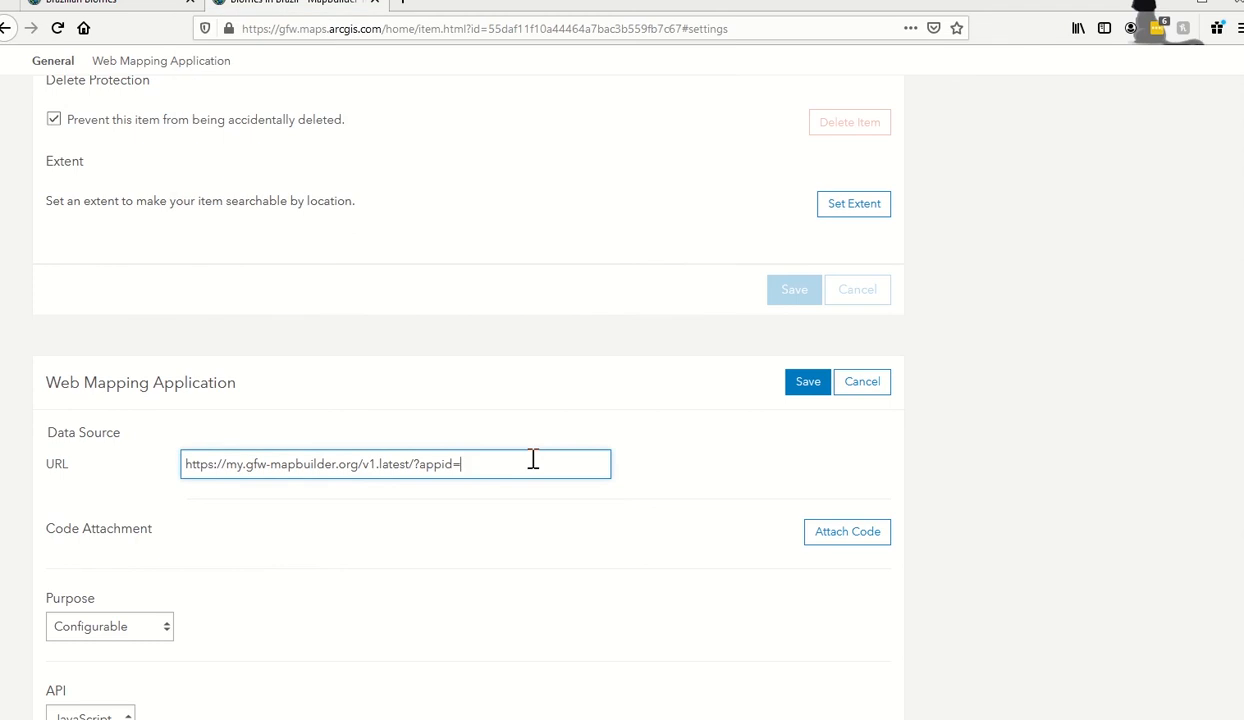
{"action": "key", "text": "ctrl+v"}
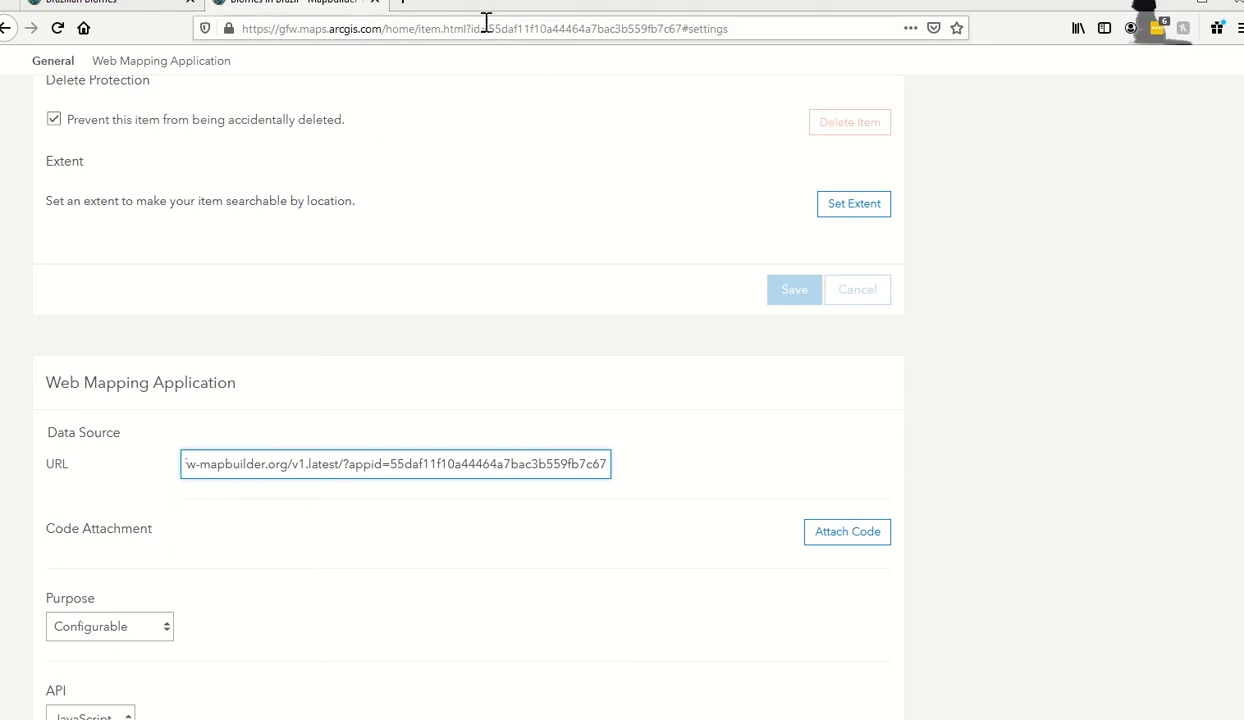
{"action": "left_click", "coordinate": [750, 464]}
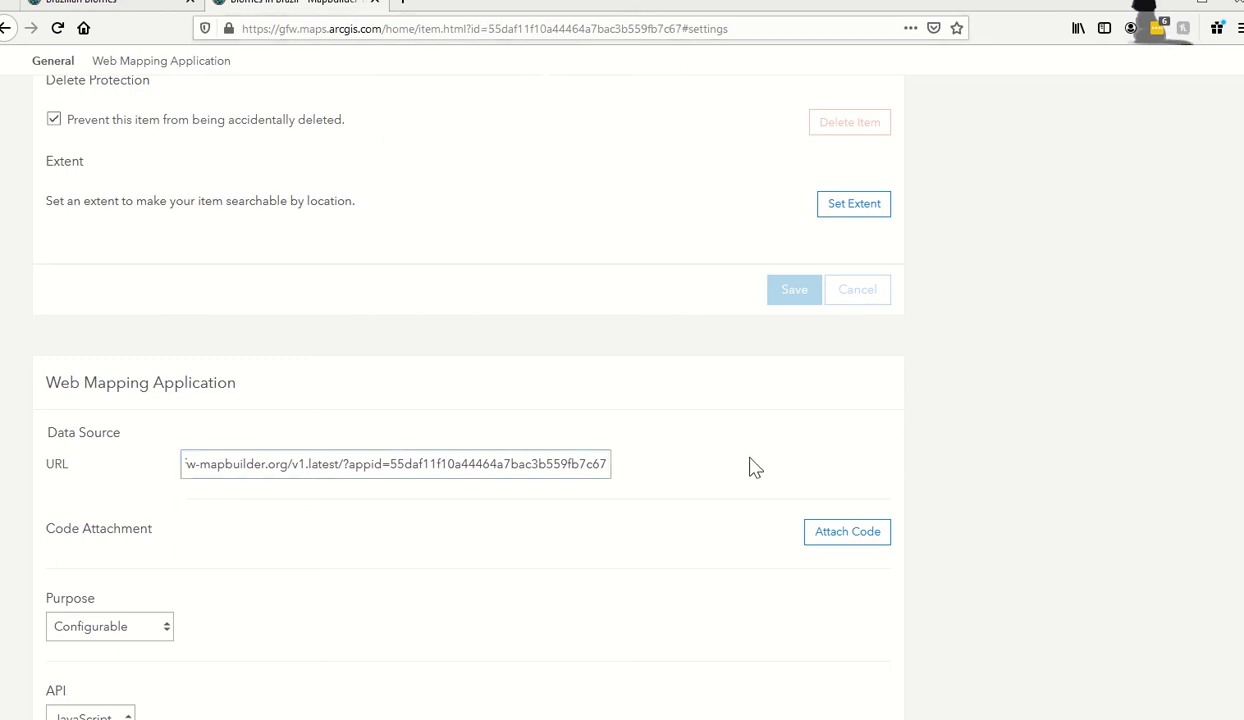
{"action": "scroll", "coordinate": [755, 462], "scroll_direction": "down", "scroll_amount": 2}
{"action": "scroll", "coordinate": [752, 462], "scroll_direction": "down", "scroll_amount": 3}
{"action": "scroll", "coordinate": [766, 420], "scroll_direction": "up", "scroll_amount": 2}
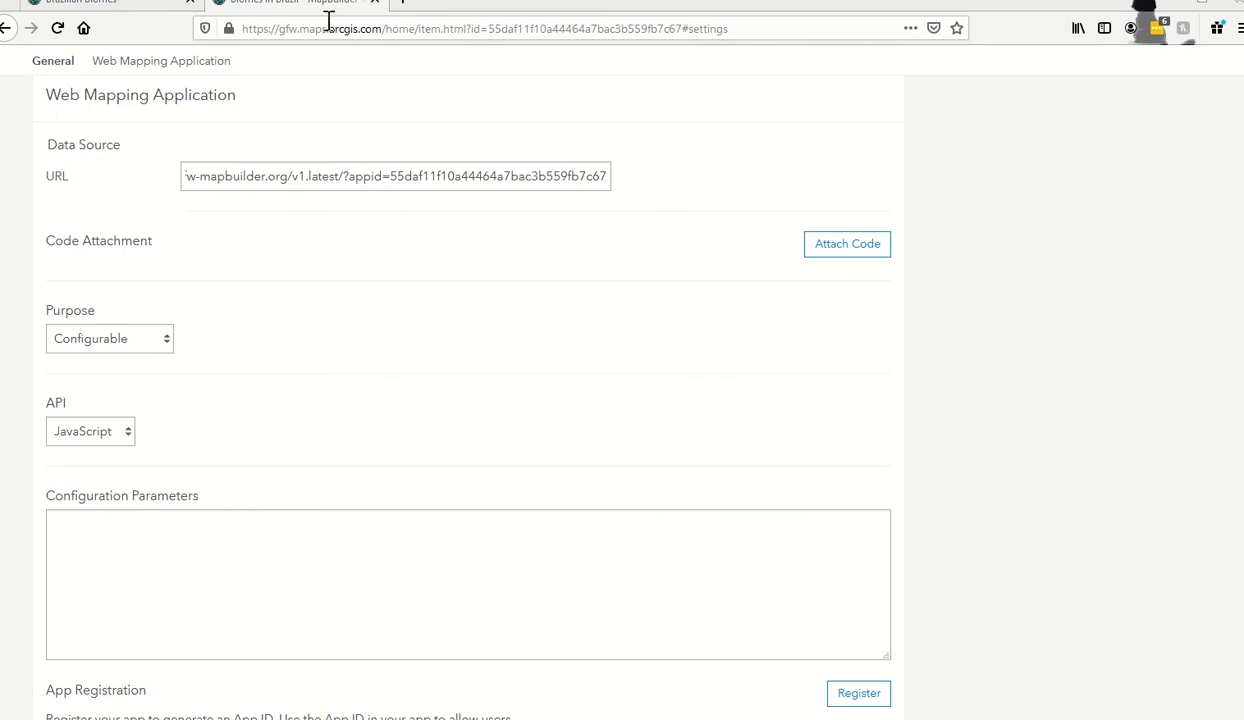
{"action": "left_click", "coordinate": [402, 5]}
Load the gfw-mapbuilder wiki Configuration page from the pasted address.
{"action": "type", "text": "https://github.com/wri/gfw-mapbuilder/wiki/Configuration"}
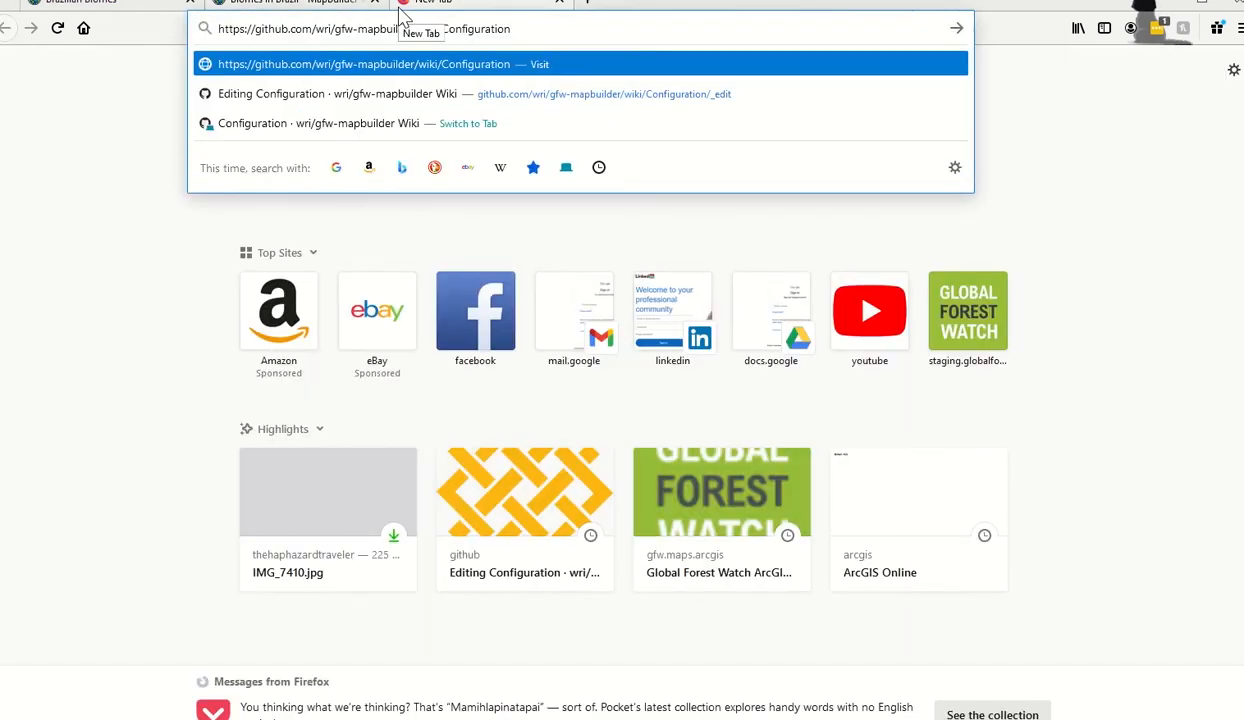
{"action": "key", "text": "Return"}
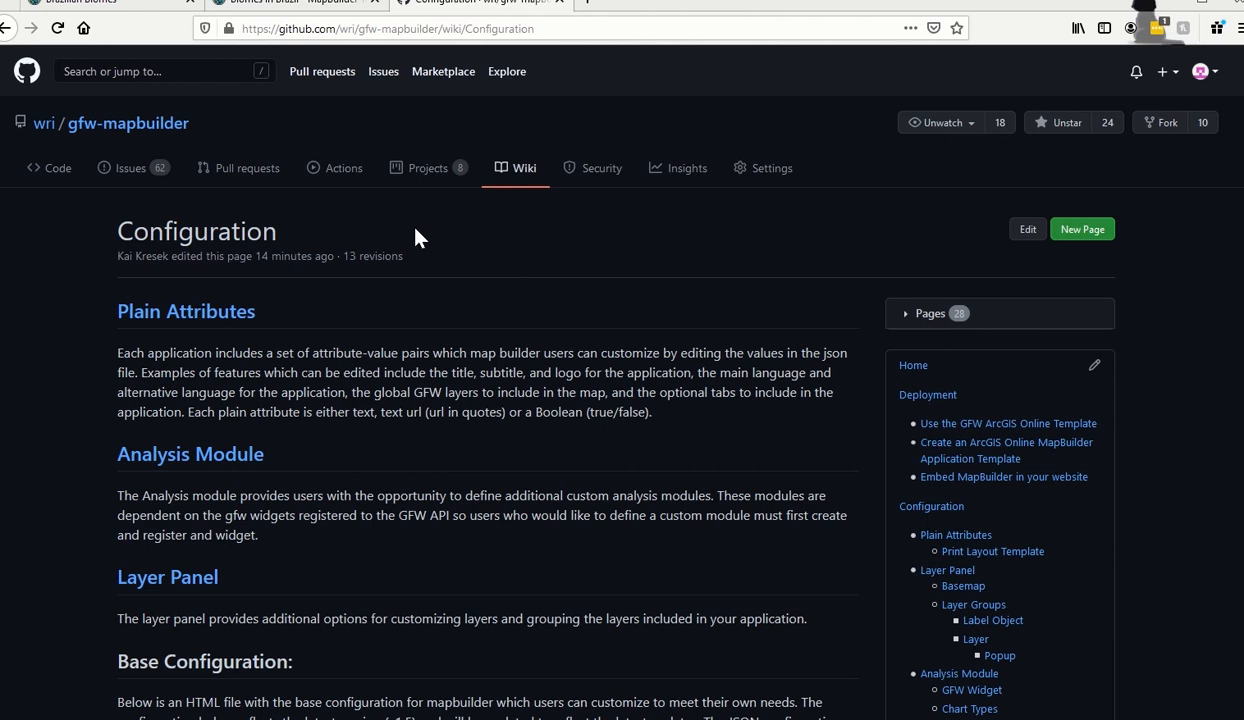
{"action": "scroll", "coordinate": [418, 238], "scroll_direction": "down", "scroll_amount": 6}
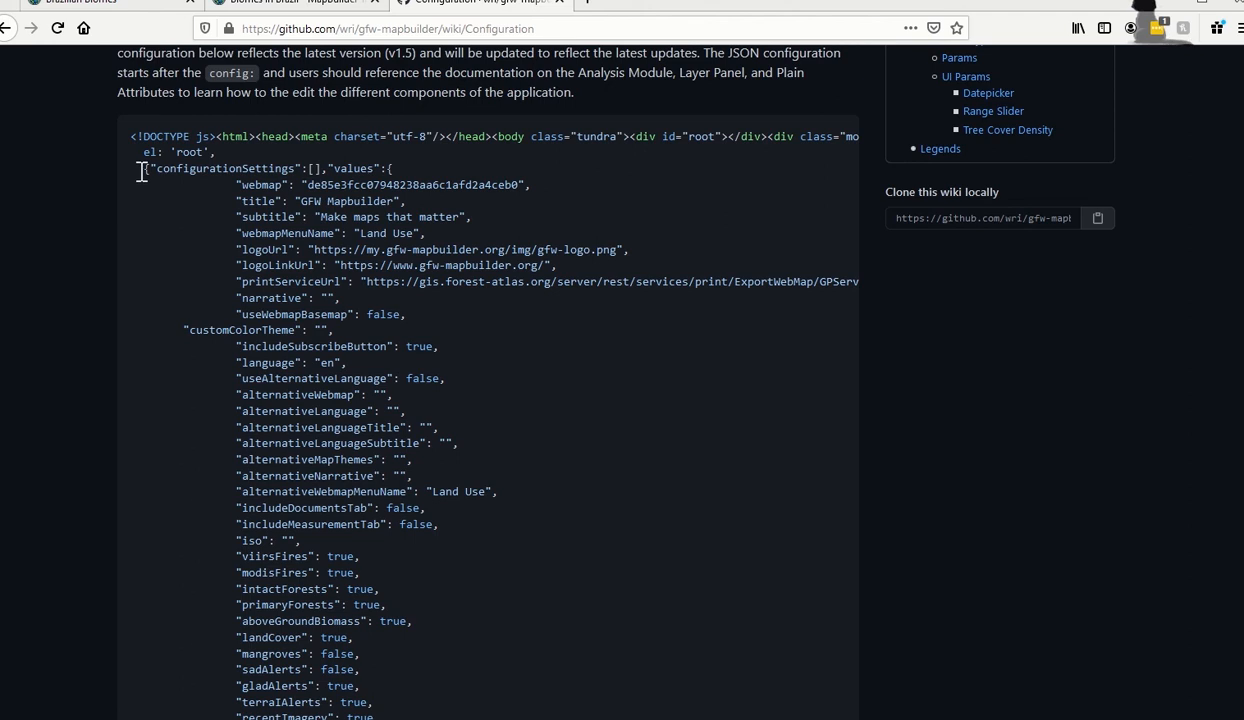
Select the example JSON from configurationSettings down to the closing version '1.5' line.
{"action": "left_click_drag", "start_coordinate": [143, 173], "coordinate": [474, 477]}
{"action": "scroll", "coordinate": [550, 624], "scroll_direction": "down", "scroll_amount": 5}
{"action": "scroll", "coordinate": [550, 618], "scroll_direction": "down", "scroll_amount": 5}
{"action": "scroll", "coordinate": [550, 618], "scroll_direction": "down", "scroll_amount": 5}
{"action": "scroll", "coordinate": [549, 610], "scroll_direction": "down", "scroll_amount": 10}
{"action": "scroll", "coordinate": [549, 597], "scroll_direction": "down", "scroll_amount": 3}
{"action": "scroll", "coordinate": [549, 597], "scroll_direction": "down", "scroll_amount": 20}
{"action": "scroll", "coordinate": [547, 591], "scroll_direction": "down", "scroll_amount": 20}
{"action": "scroll", "coordinate": [550, 597], "scroll_direction": "down", "scroll_amount": 20}
{"action": "scroll", "coordinate": [554, 580], "scroll_direction": "down", "scroll_amount": 20}
{"action": "scroll", "coordinate": [555, 589], "scroll_direction": "down", "scroll_amount": 20}
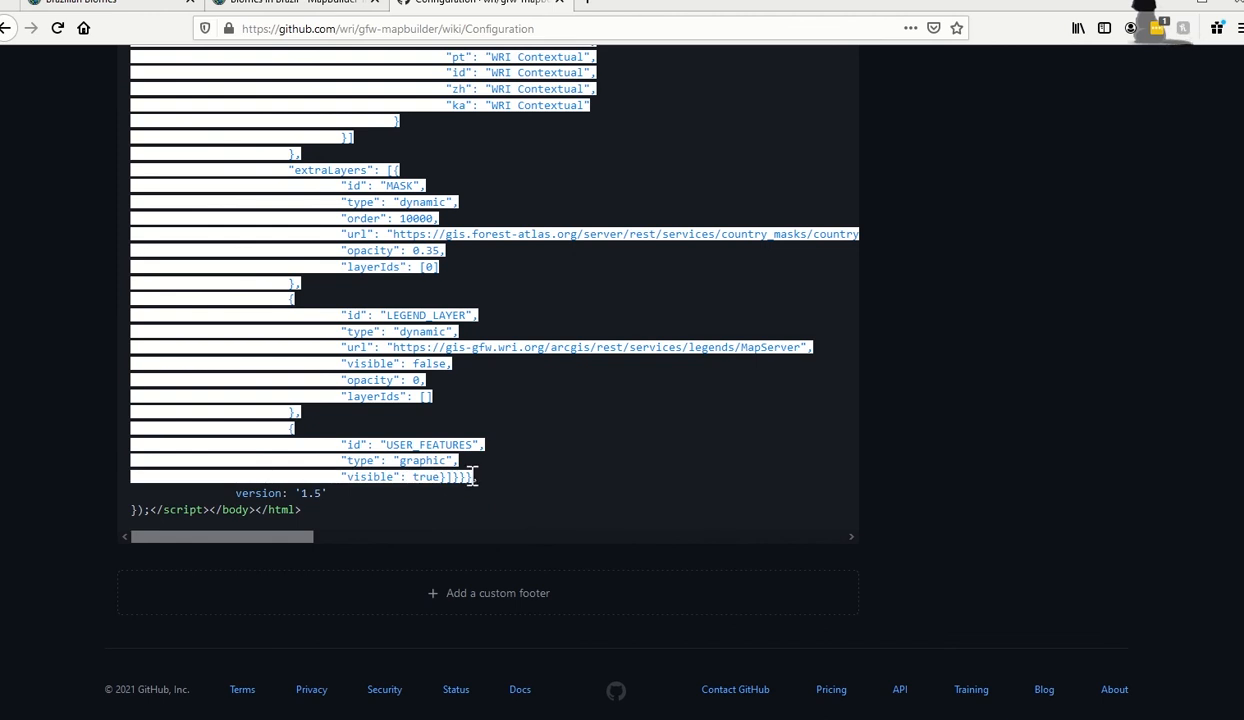
{"action": "left_click_drag", "start_coordinate": [474, 477], "coordinate": [478, 477]}
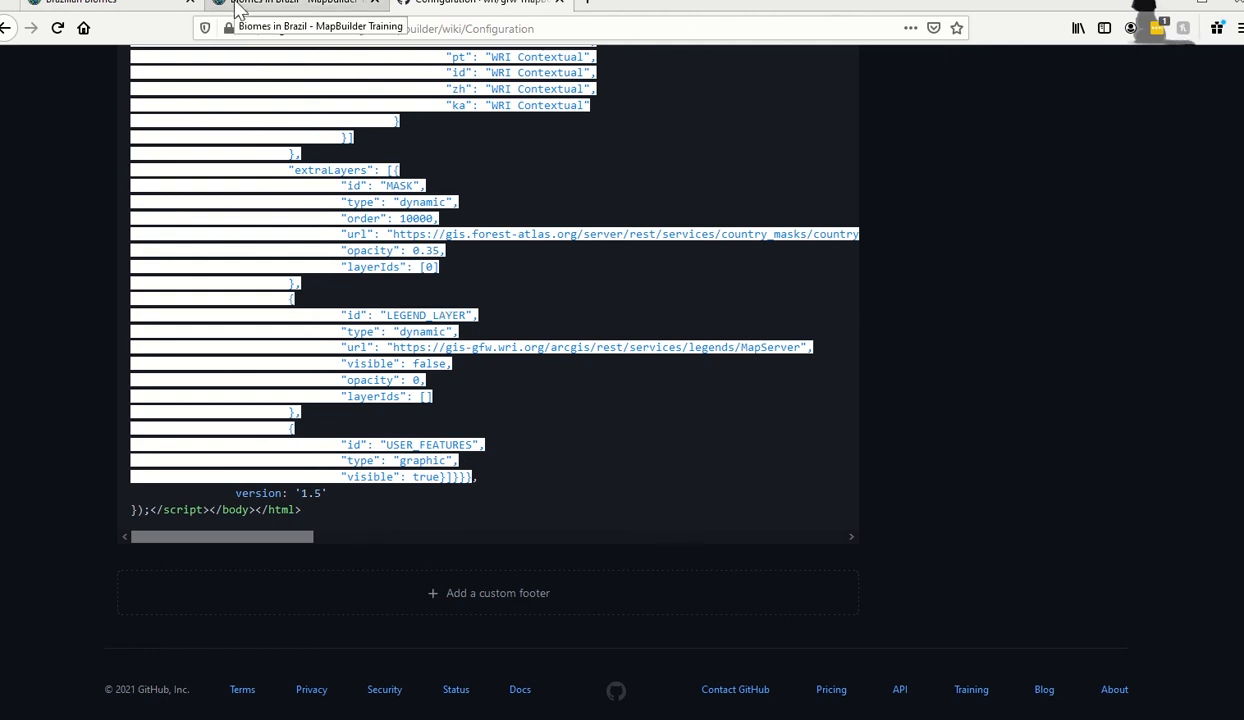
Paste the copied GFW Mapbuilder JSON into the Biomes in Brazil app's empty Configuration Parameters box.
{"action": "left_click", "coordinate": [237, 8]}
{"action": "scroll", "coordinate": [395, 438], "scroll_direction": "down", "scroll_amount": 2}
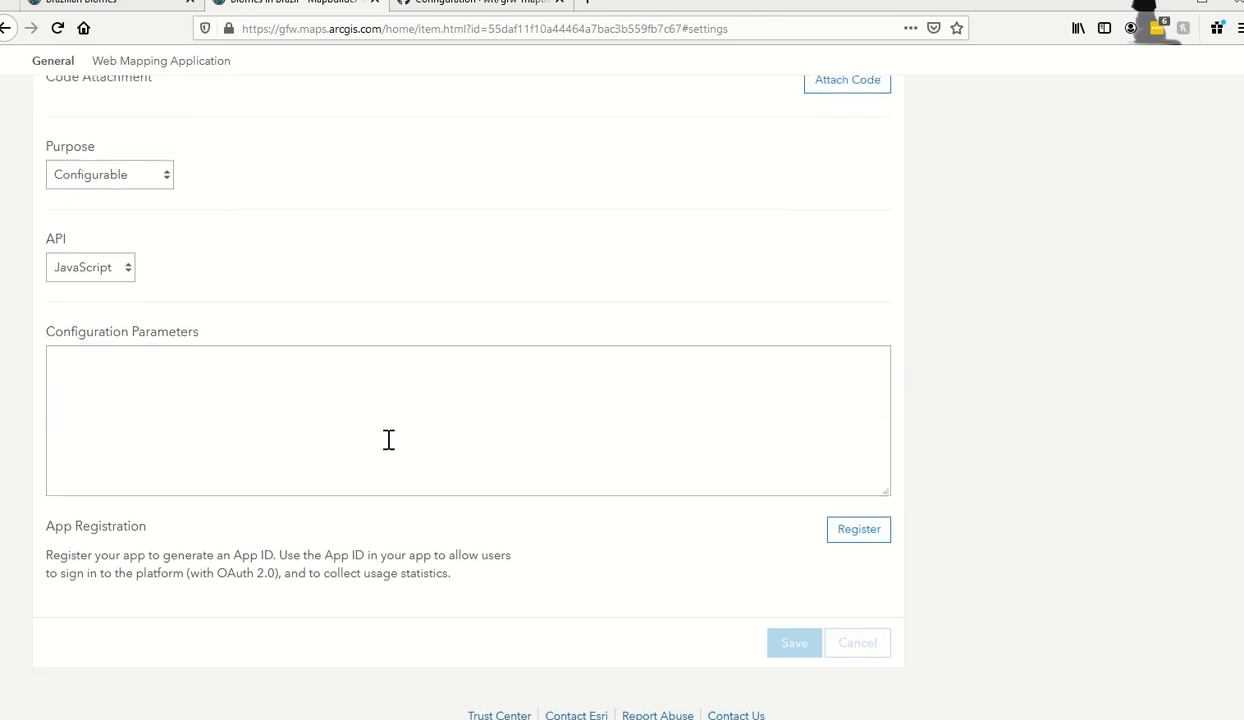
{"action": "left_click", "coordinate": [362, 441]}
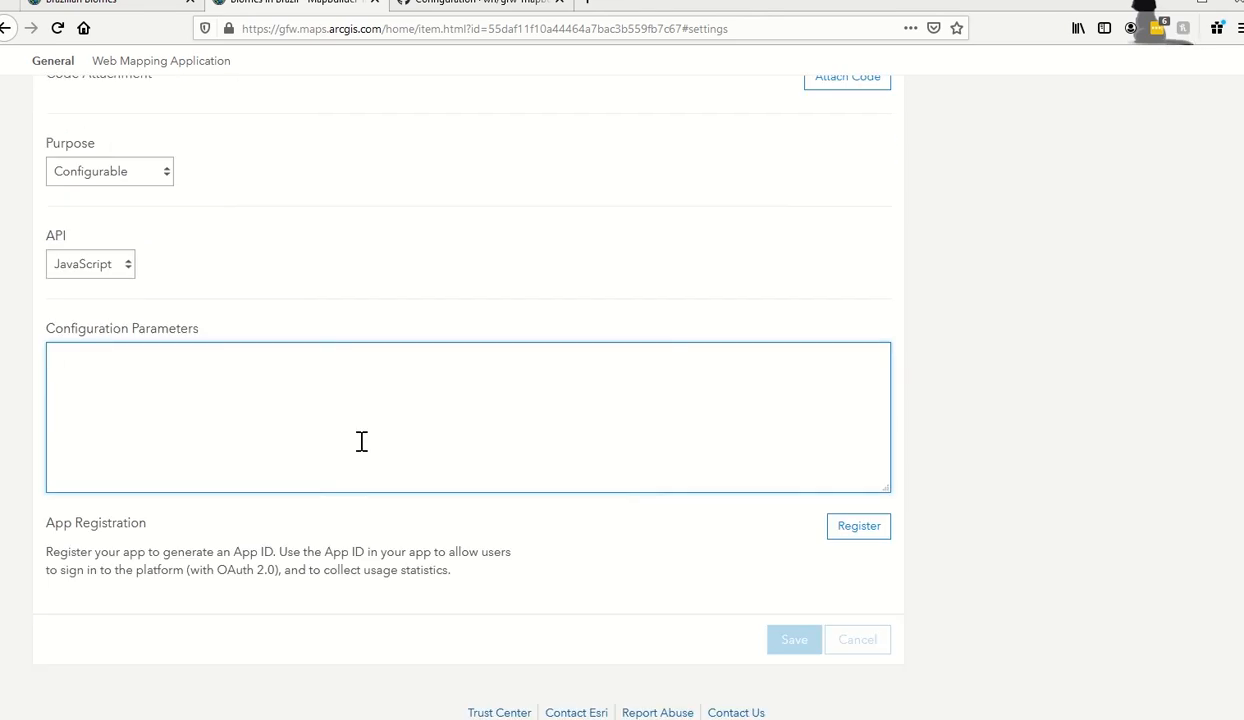
{"action": "key", "text": "ctrl+v"}
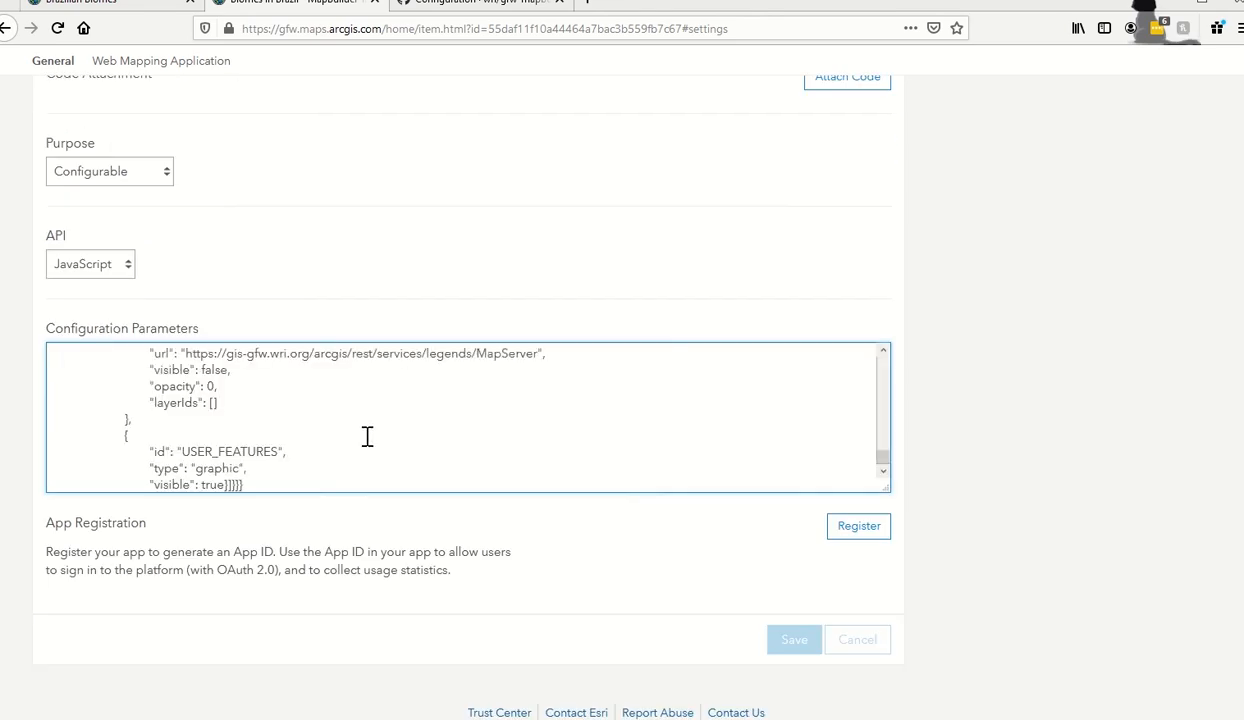
{"action": "left_click_drag", "start_coordinate": [883, 465], "coordinate": [877, 347]}
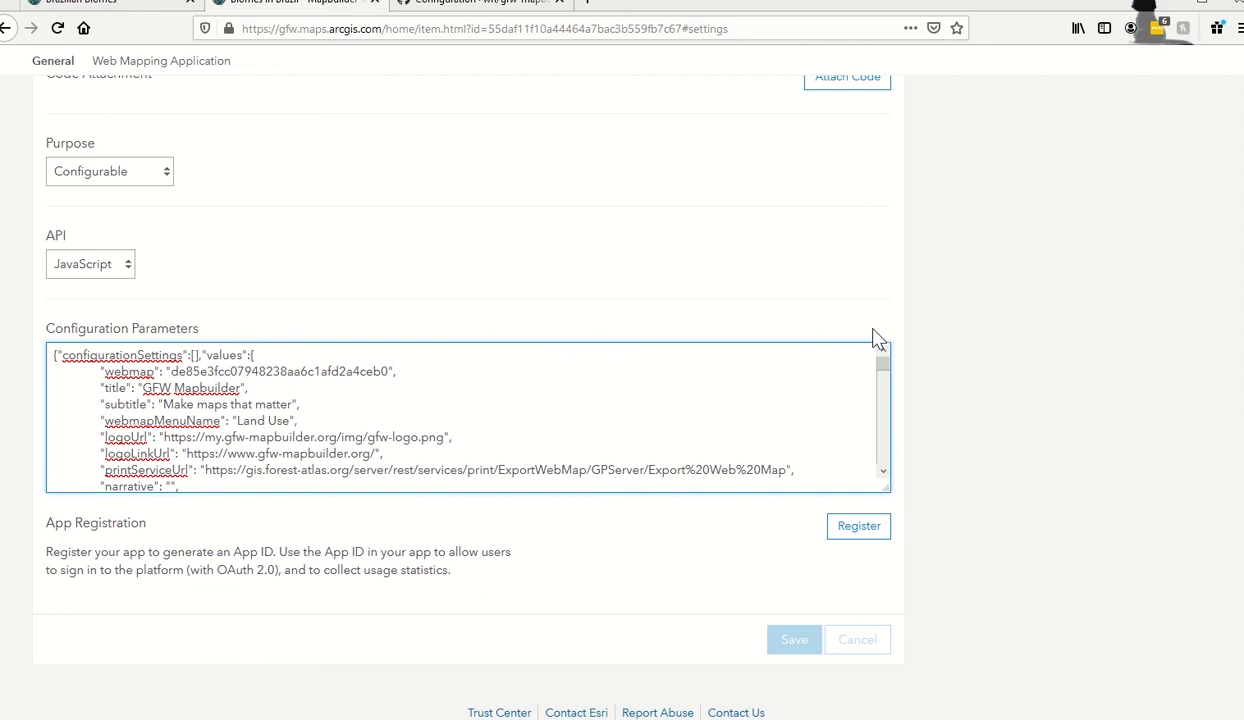
{"action": "scroll", "coordinate": [633, 427], "scroll_direction": "down", "scroll_amount": 2}
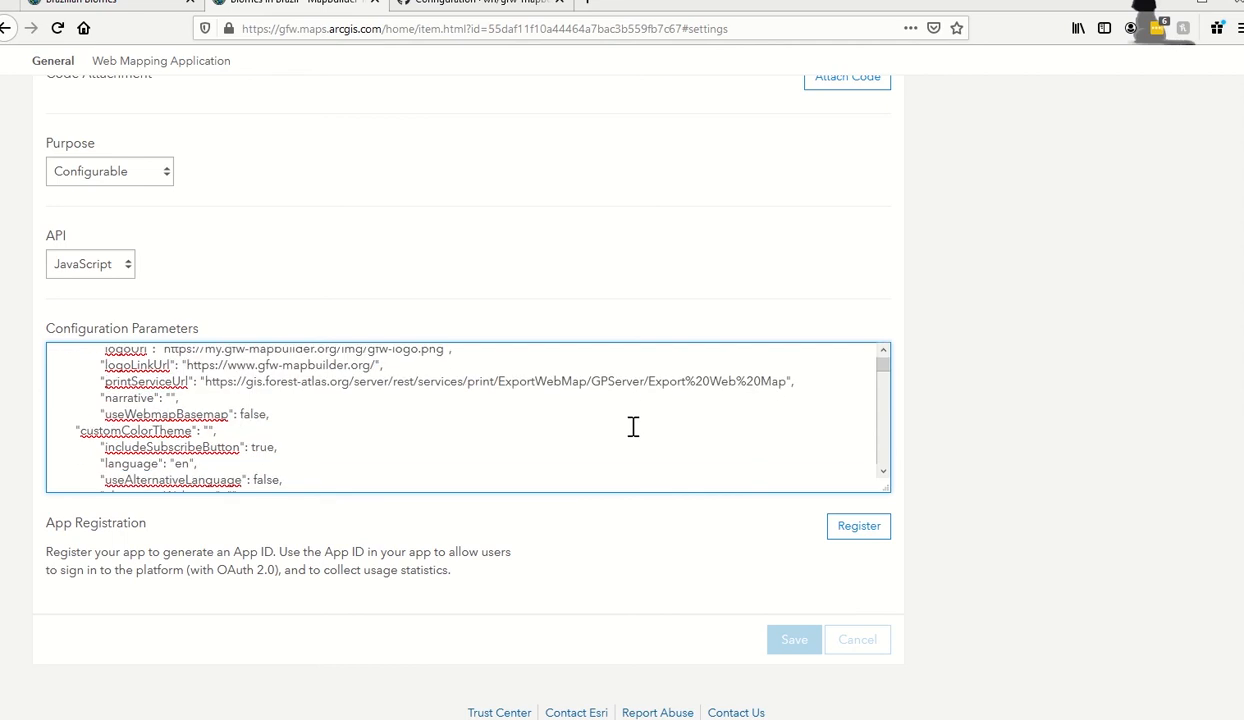
{"action": "scroll", "coordinate": [633, 427], "scroll_direction": "down", "scroll_amount": 5}
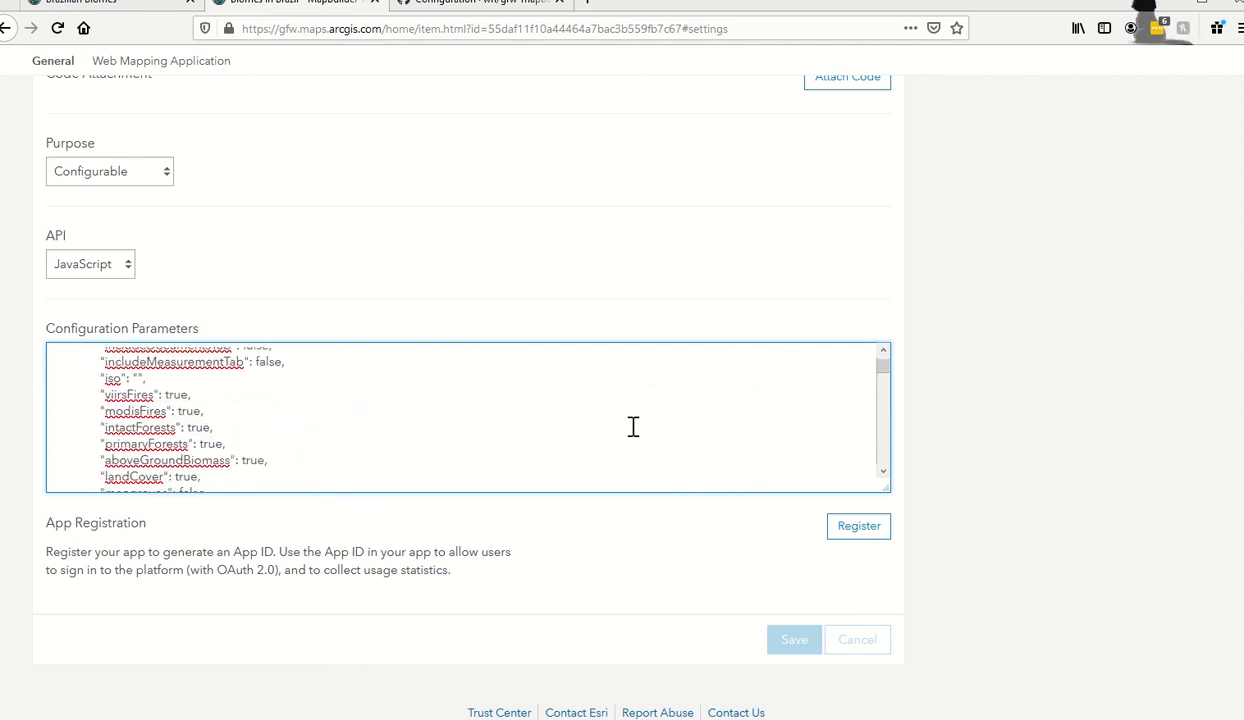
{"action": "scroll", "coordinate": [633, 427], "scroll_direction": "down", "scroll_amount": 10}
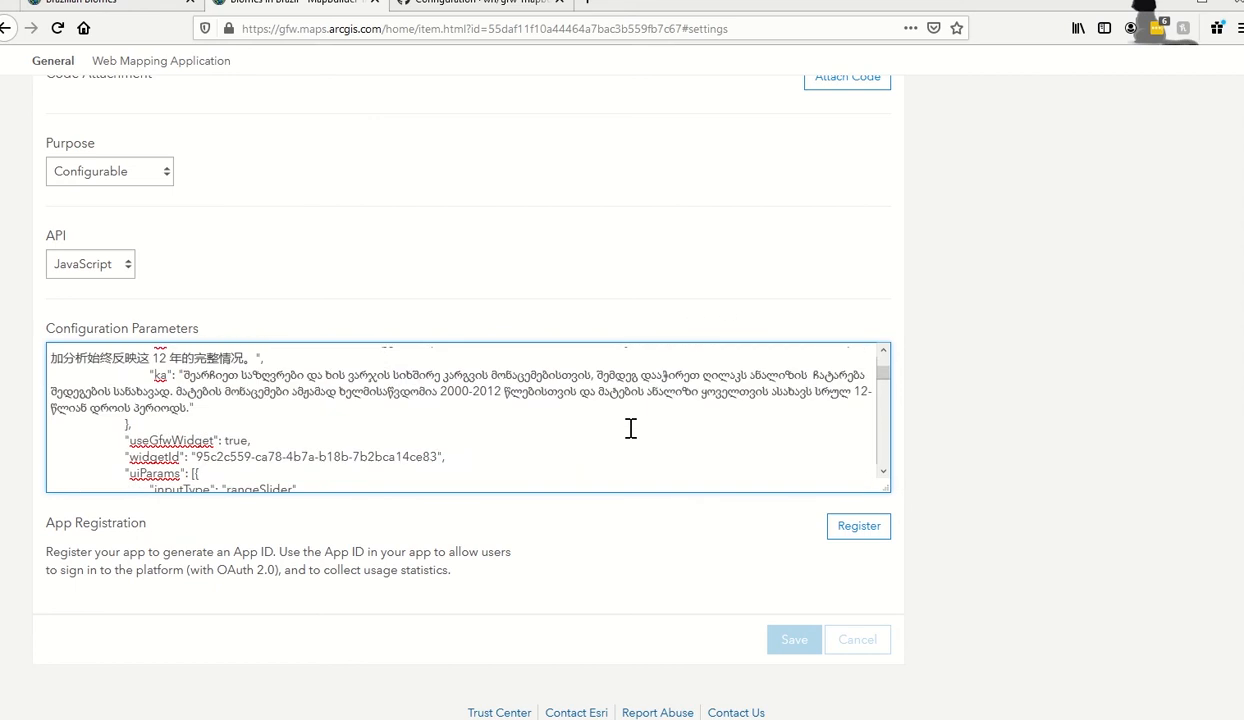
{"action": "scroll", "coordinate": [631, 428], "scroll_direction": "down", "scroll_amount": 10}
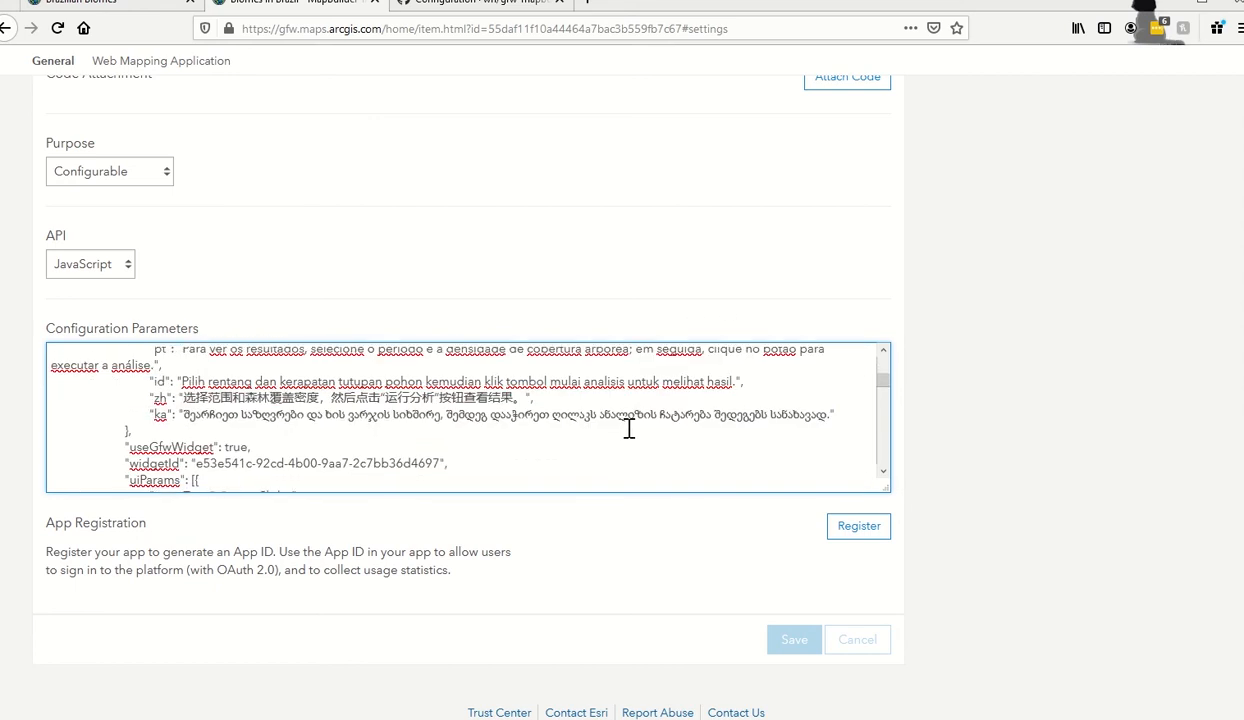
{"action": "scroll", "coordinate": [629, 428], "scroll_direction": "down", "scroll_amount": 6}
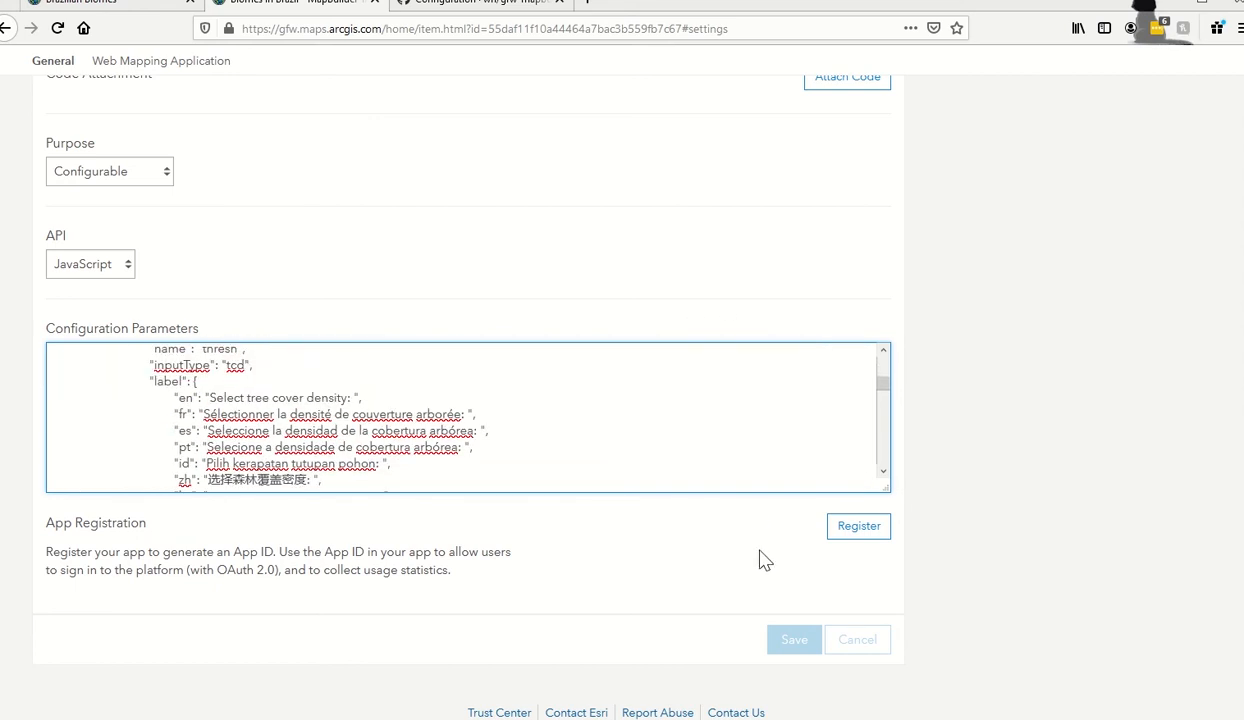
{"action": "type", "text": "\"webmapMenuName\": \"Land Use\","}
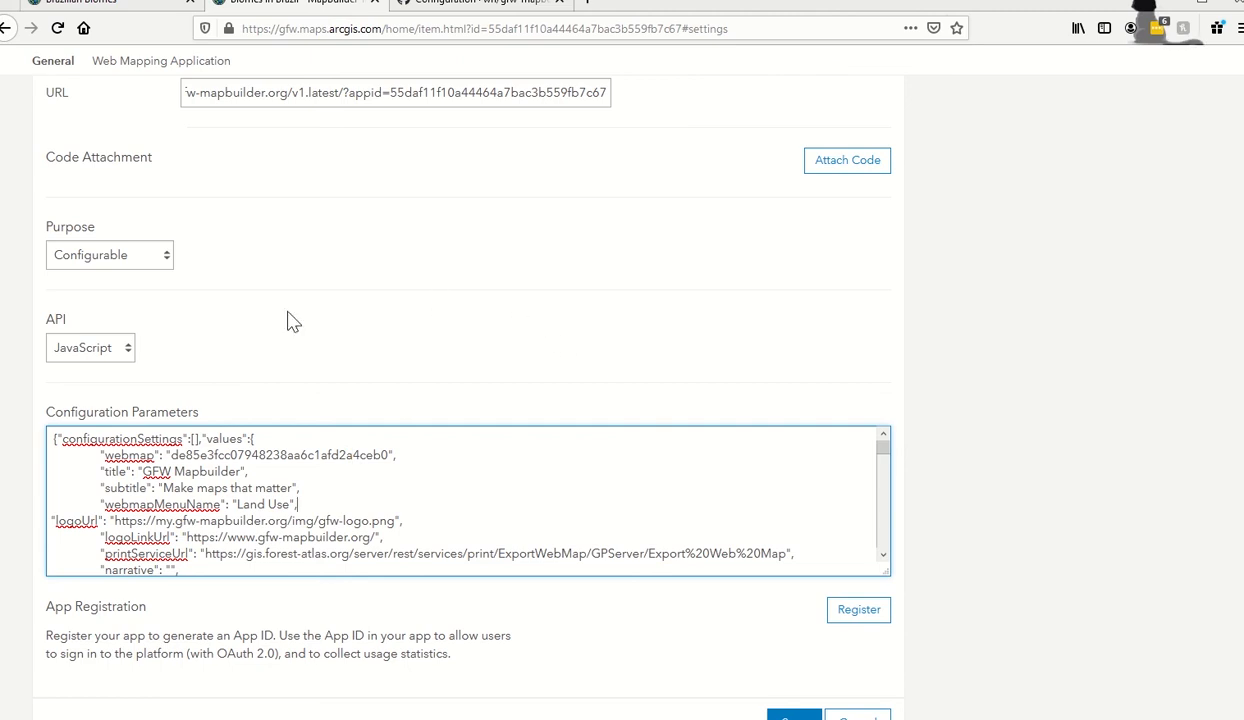
{"action": "left_click", "coordinate": [75, 5]}
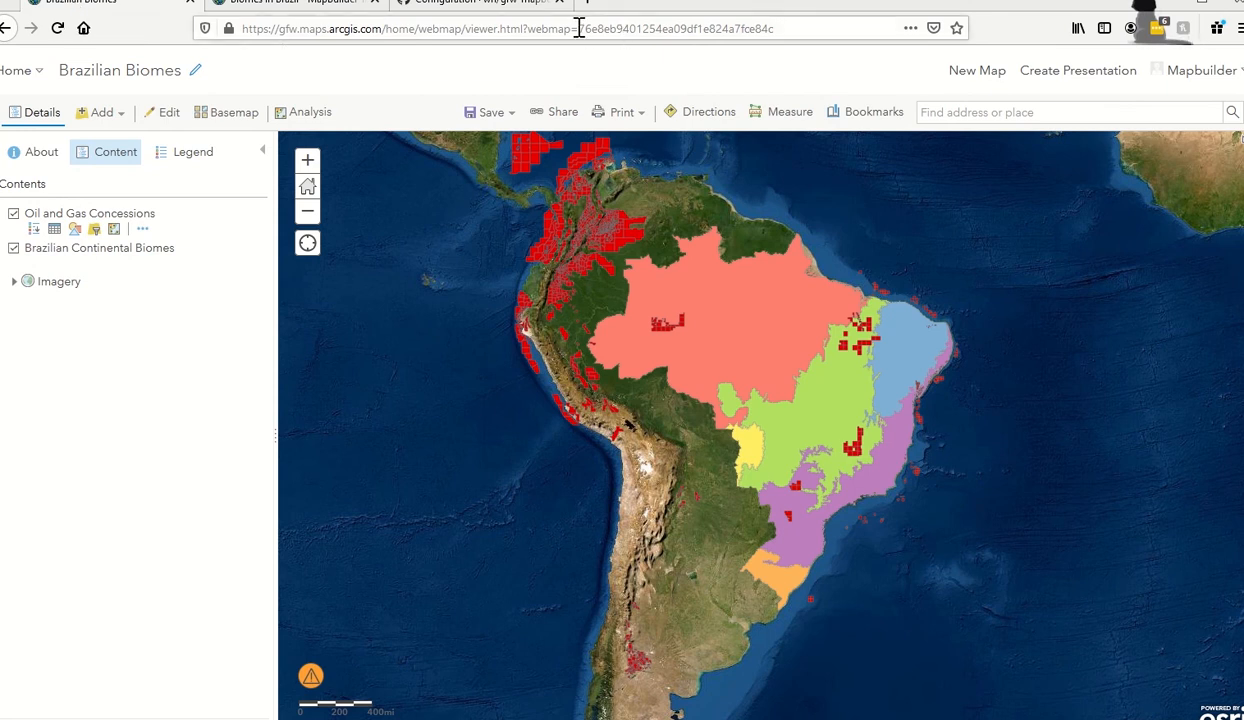
{"action": "left_click_drag", "start_coordinate": [579, 28], "coordinate": [772, 28]}
{"action": "key", "text": "ctrl+c"}
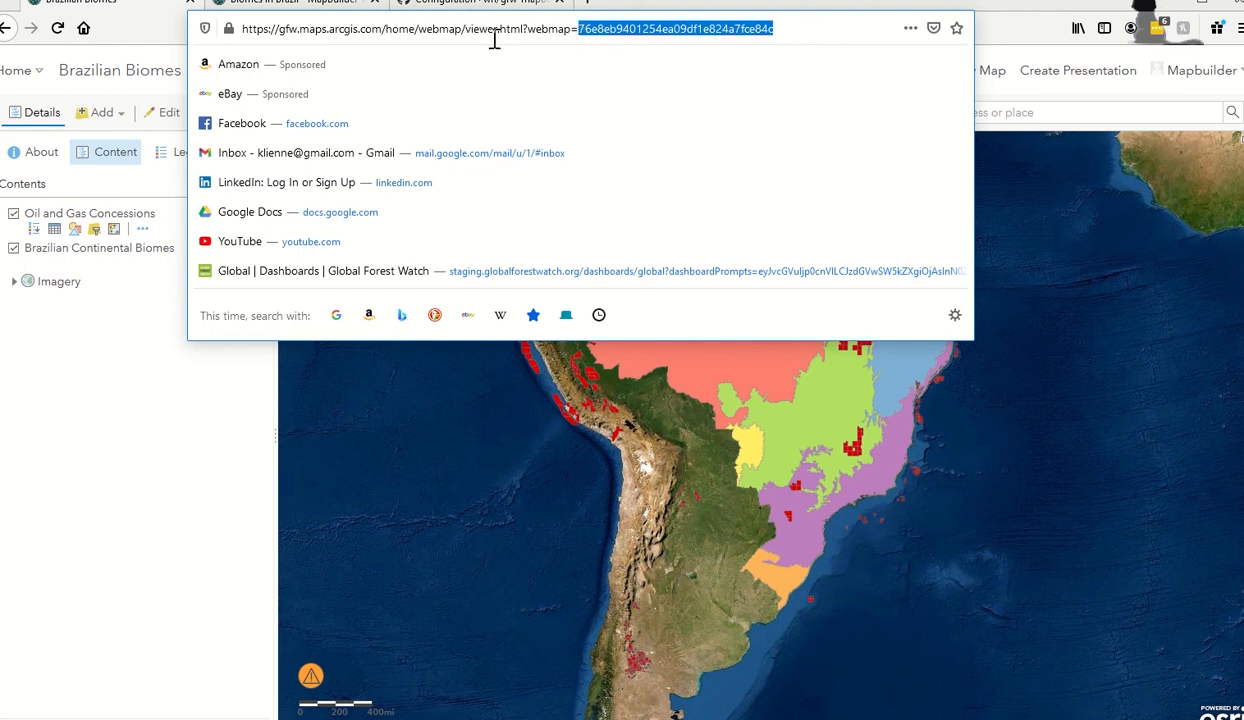
{"action": "left_click", "coordinate": [260, 6]}
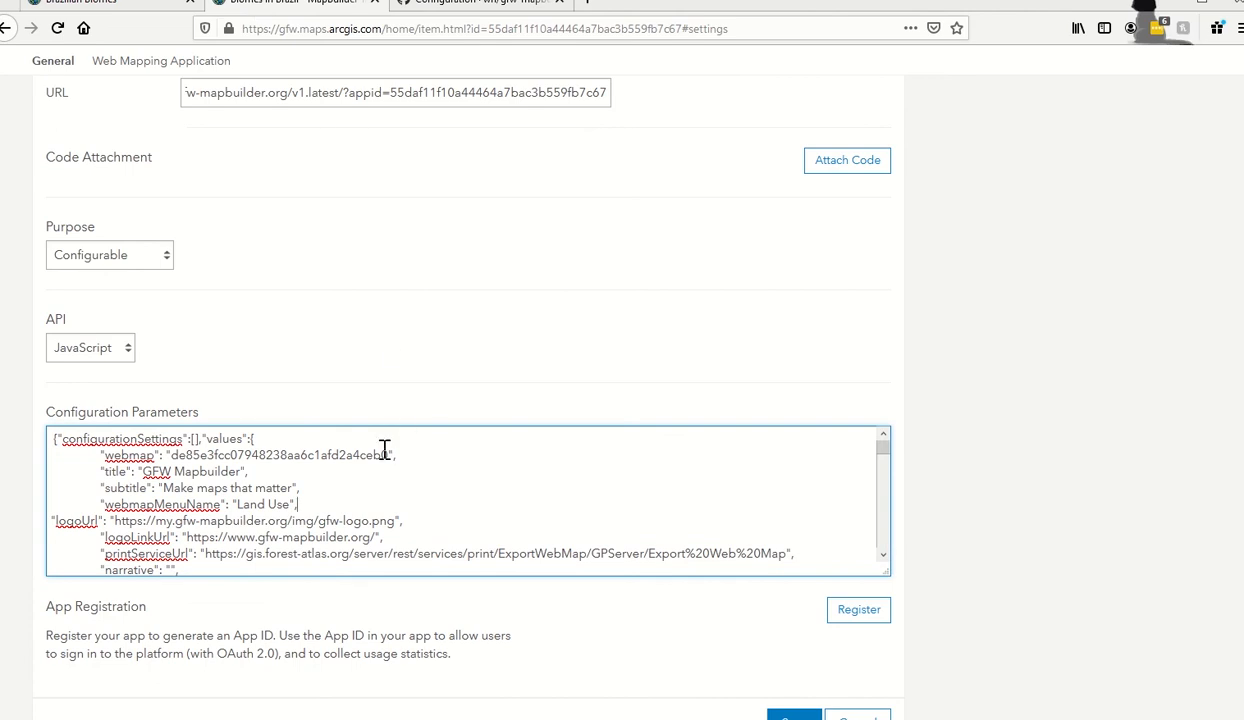
Set the Brazilian Biomes webmap id, title 'Oil and Gas Concessions in Brazilian Biomes', subtitle 'MapBuilder Training Application'.
{"action": "left_click_drag", "start_coordinate": [383, 455], "coordinate": [169, 458]}
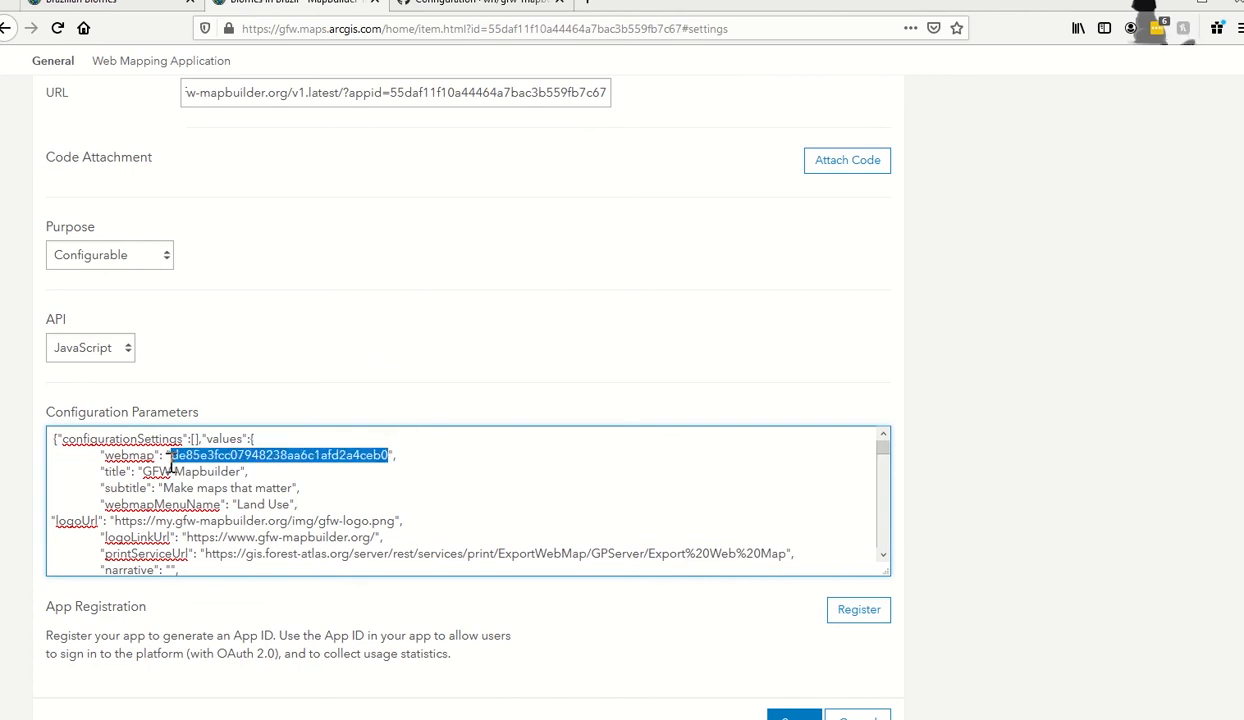
{"action": "key", "text": "ctrl+v"}
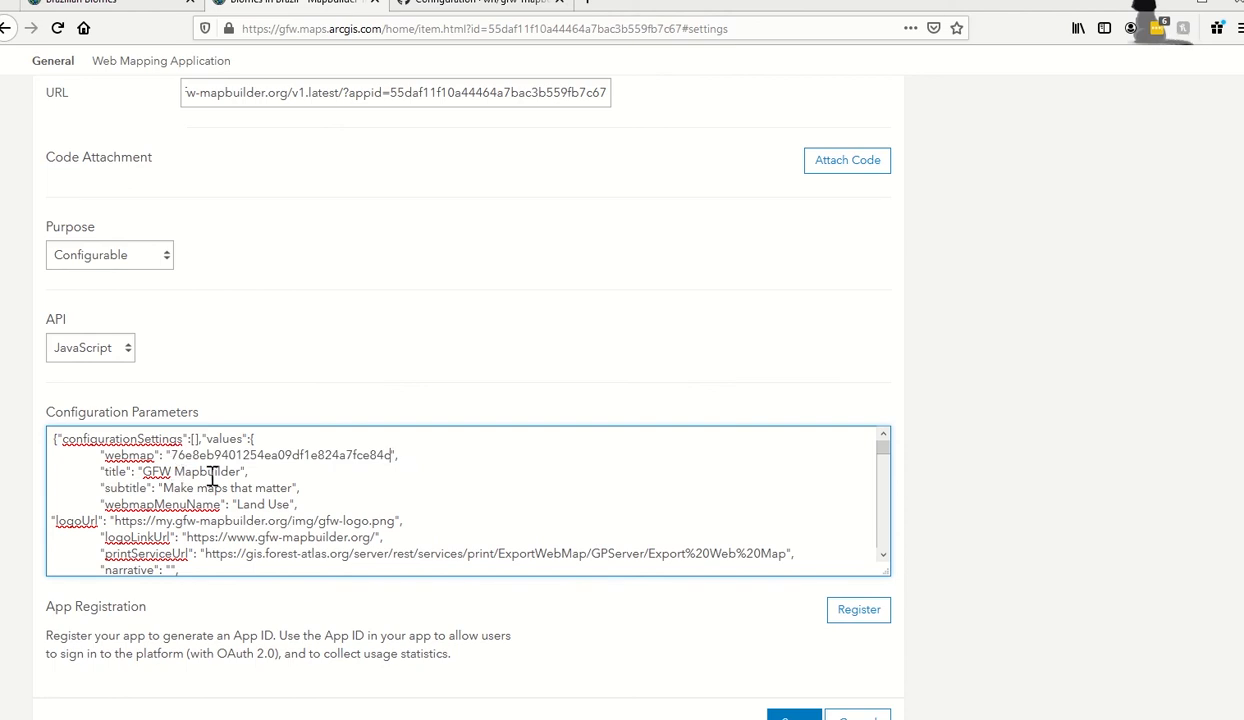
{"action": "left_click_drag", "start_coordinate": [243, 476], "coordinate": [145, 478]}
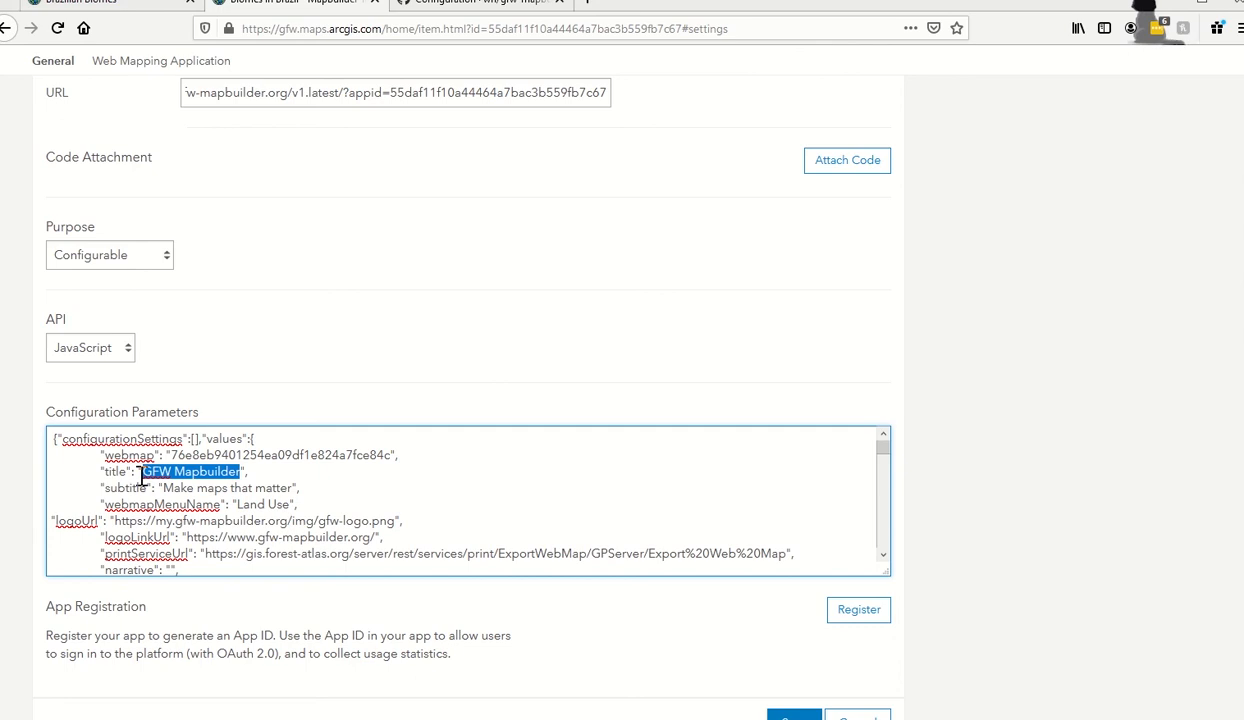
{"action": "type", "text": "Oil and Gas C"}
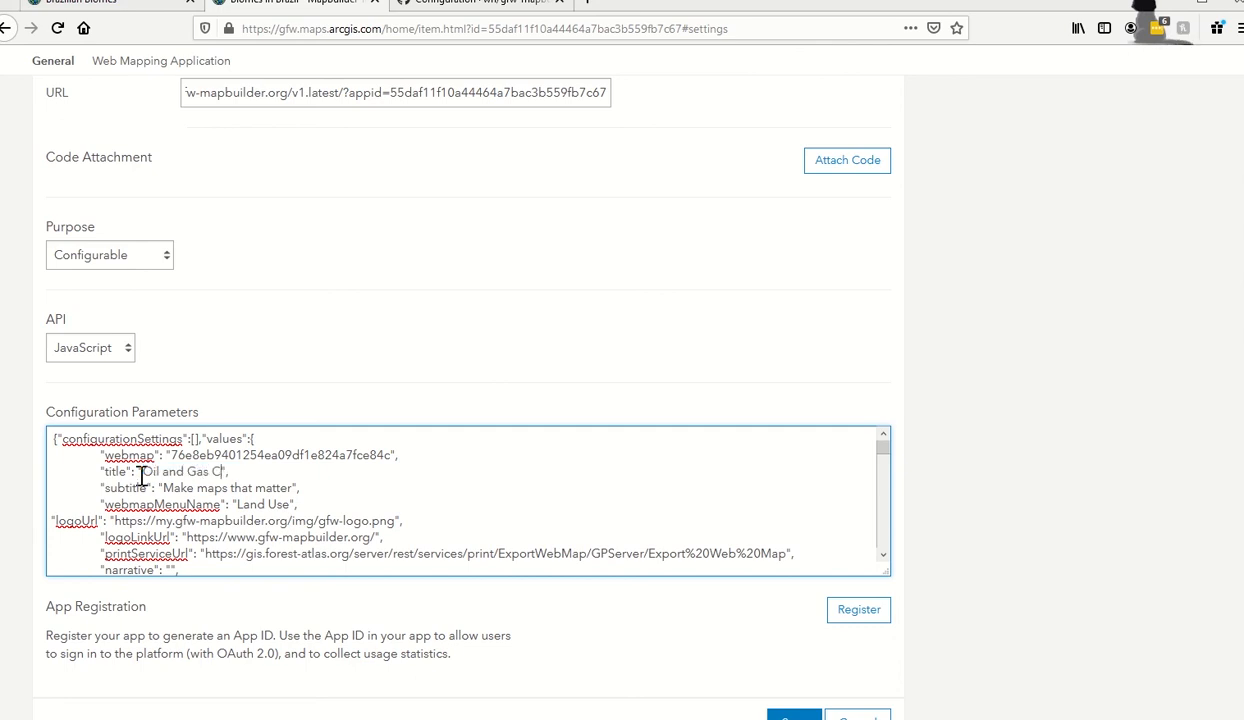
{"action": "type", "text": "oncessions in Braz"}
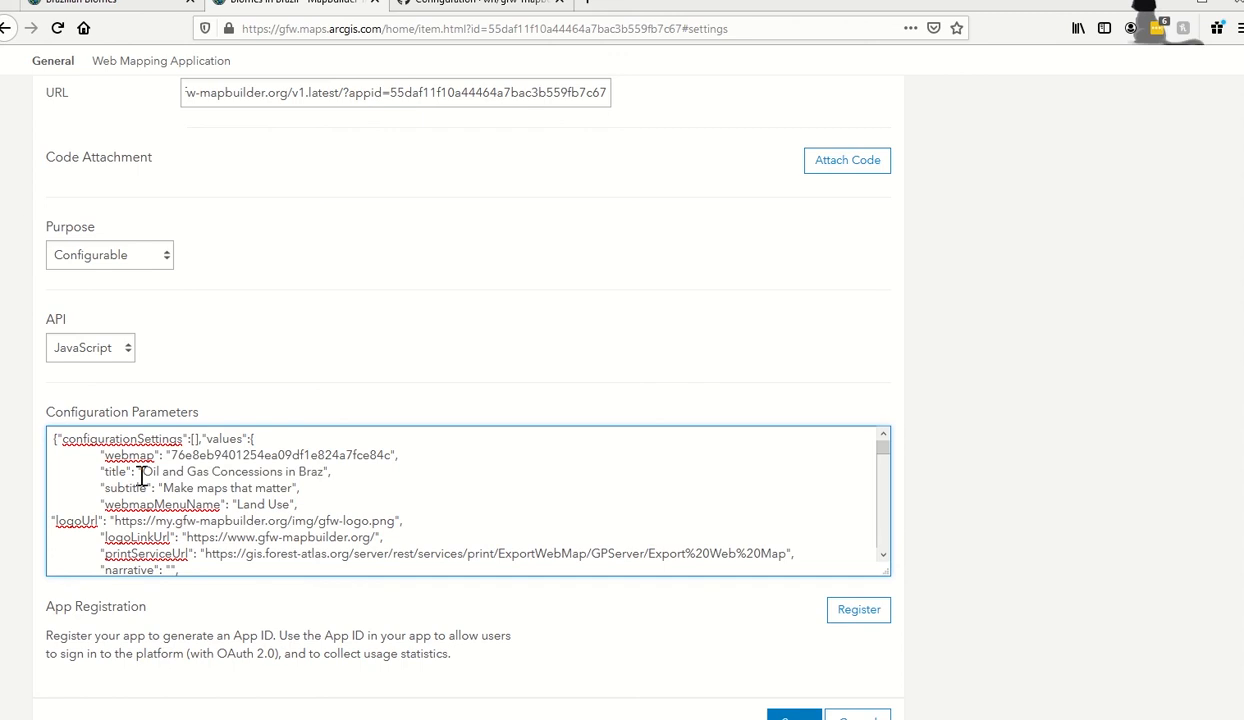
{"action": "type", "text": "ilian Biomes"}
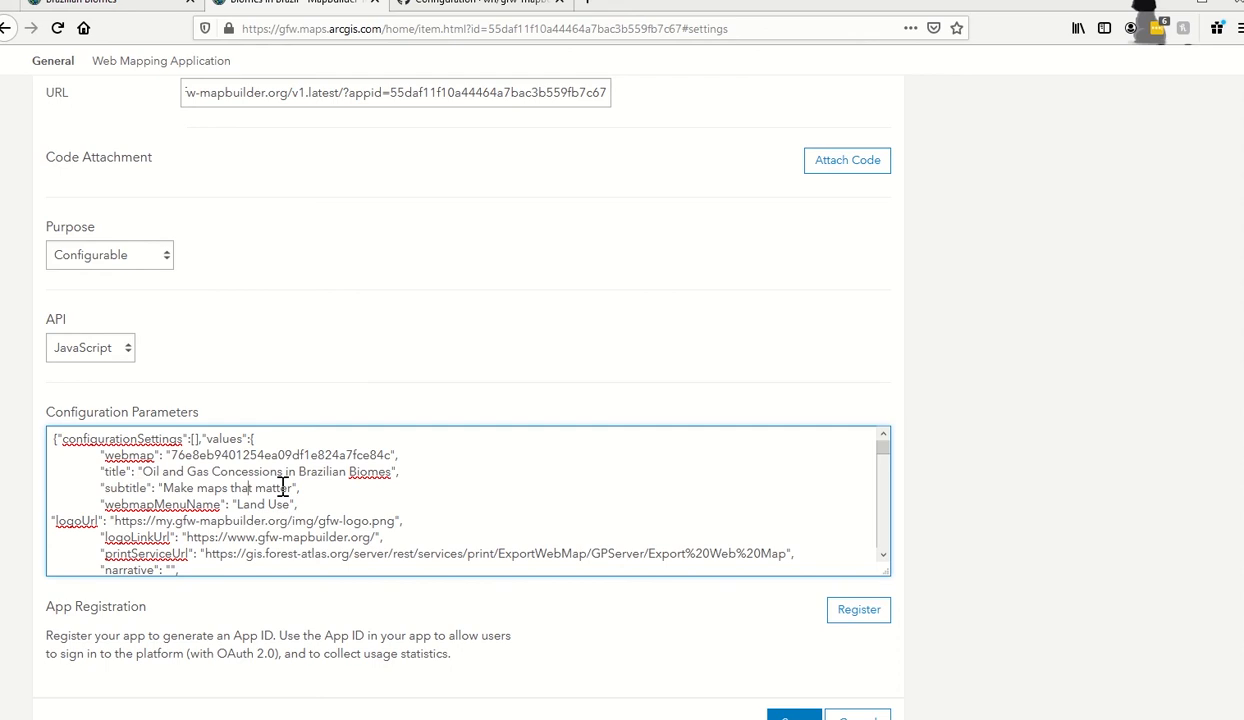
{"action": "left_click_drag", "start_coordinate": [292, 488], "coordinate": [164, 482]}
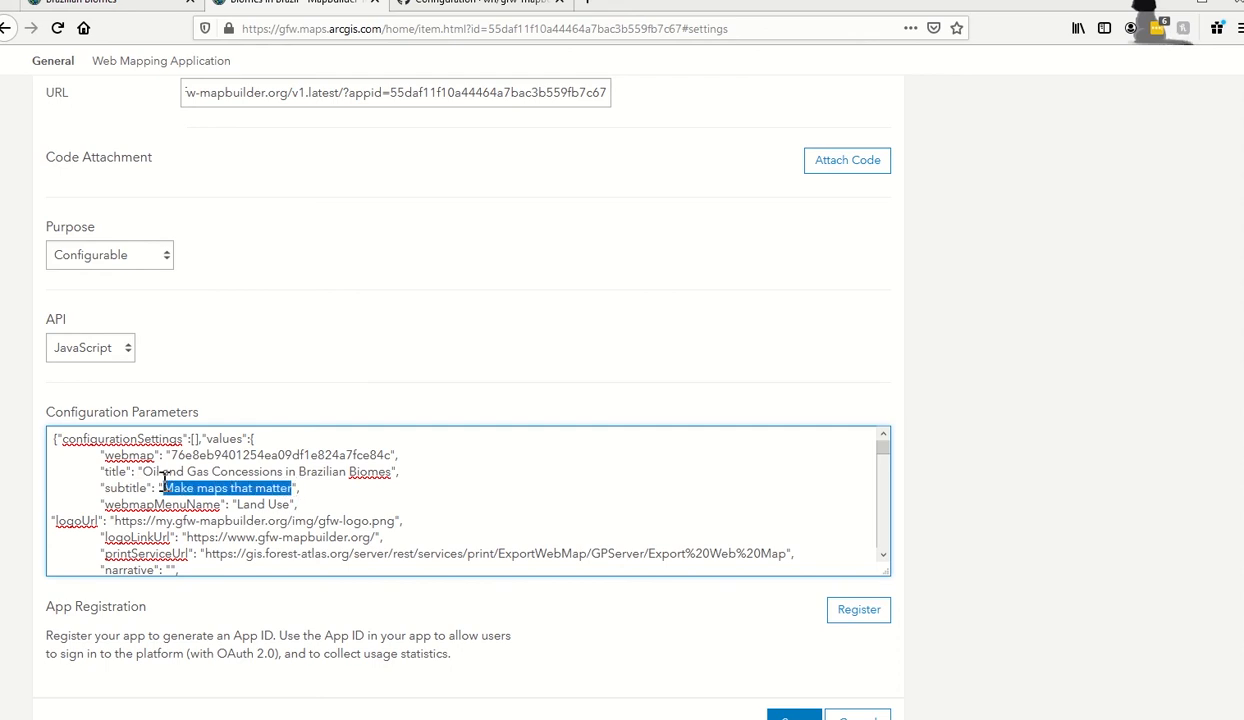
{"action": "type", "text": "MapB"}
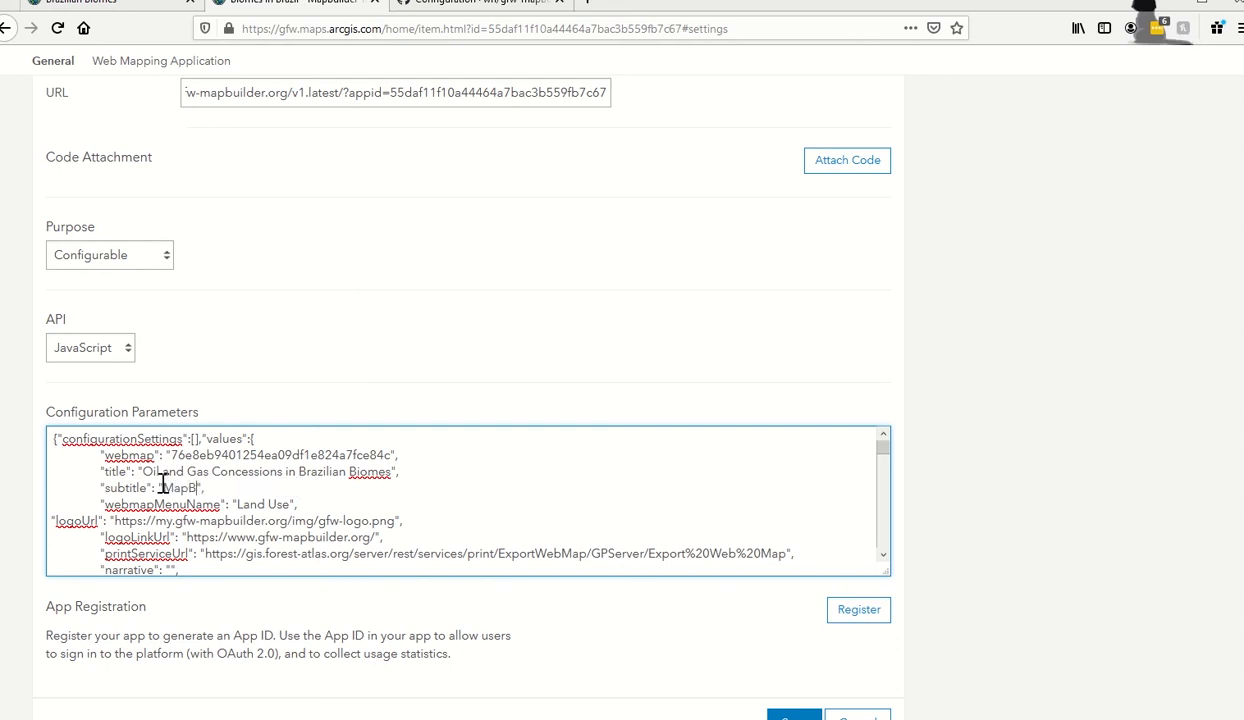
{"action": "type", "text": "uilder Training Application"}
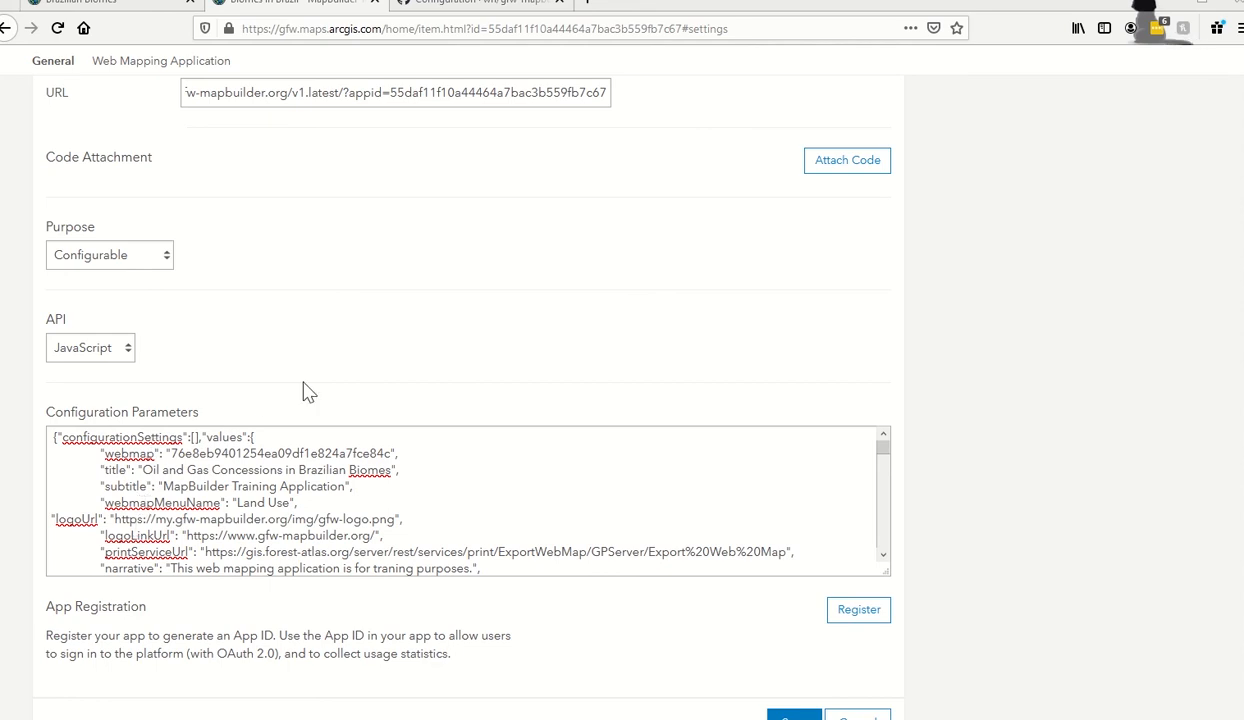
Open the wiki's Plain Attributes page and read down to Language Settings and its seven languages.
{"action": "left_click", "coordinate": [437, 5]}
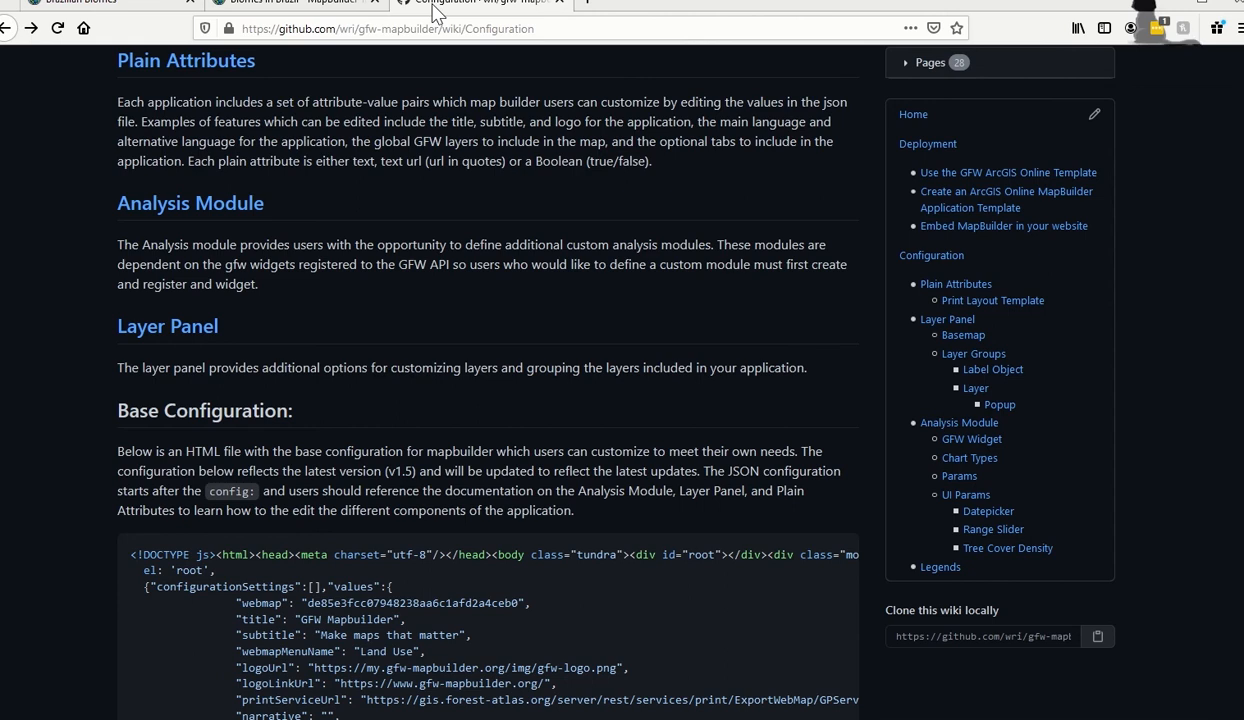
{"action": "scroll", "coordinate": [600, 190], "scroll_direction": "up", "scroll_amount": 3}
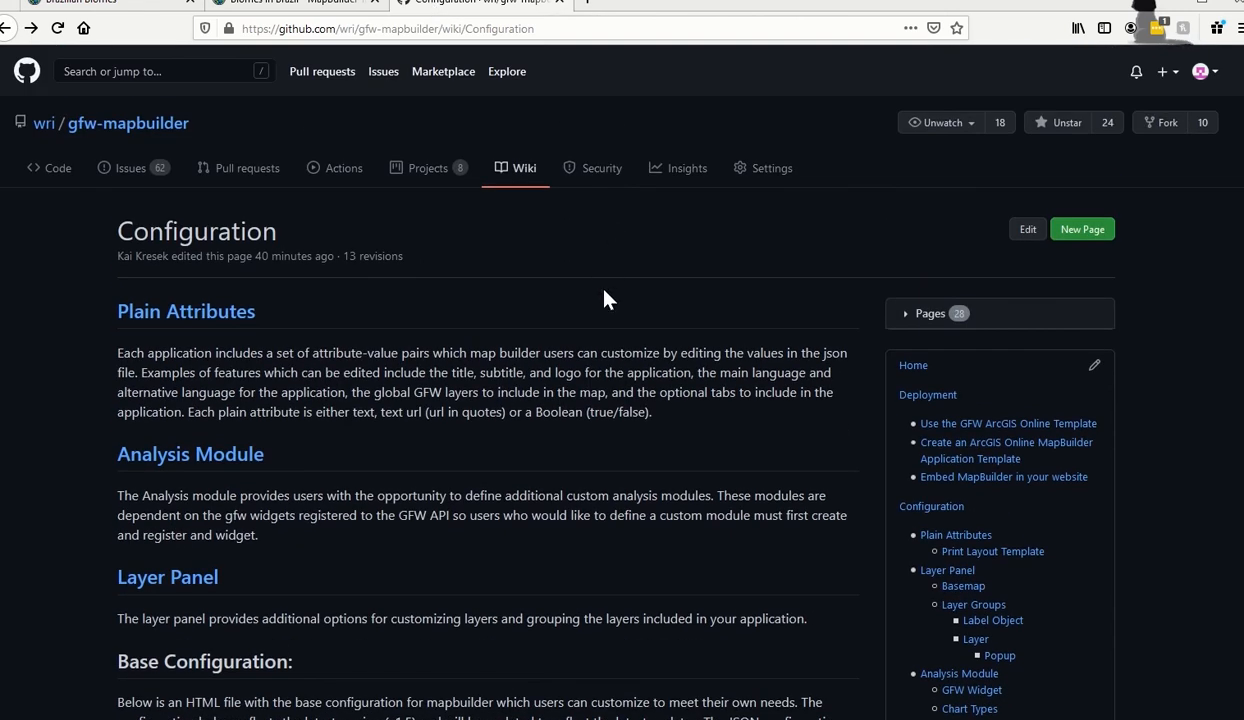
{"action": "scroll", "coordinate": [611, 330], "scroll_direction": "down", "scroll_amount": 1}
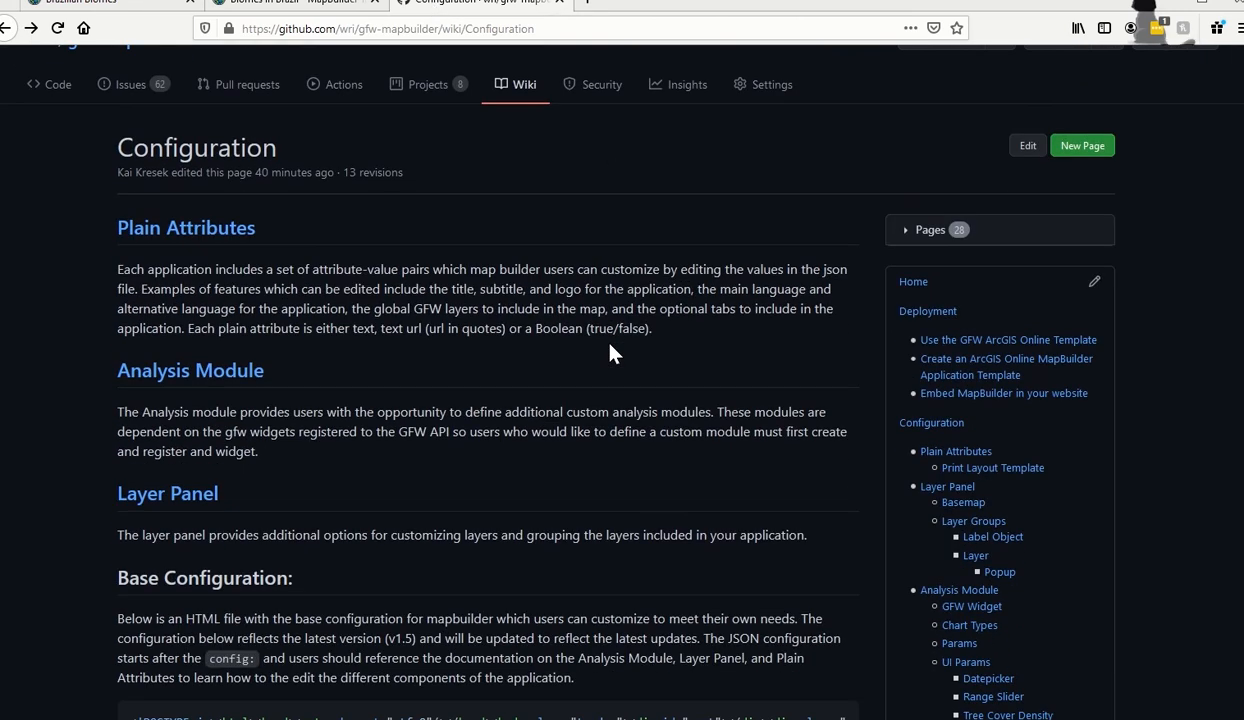
{"action": "scroll", "coordinate": [664, 369], "scroll_direction": "down", "scroll_amount": 1}
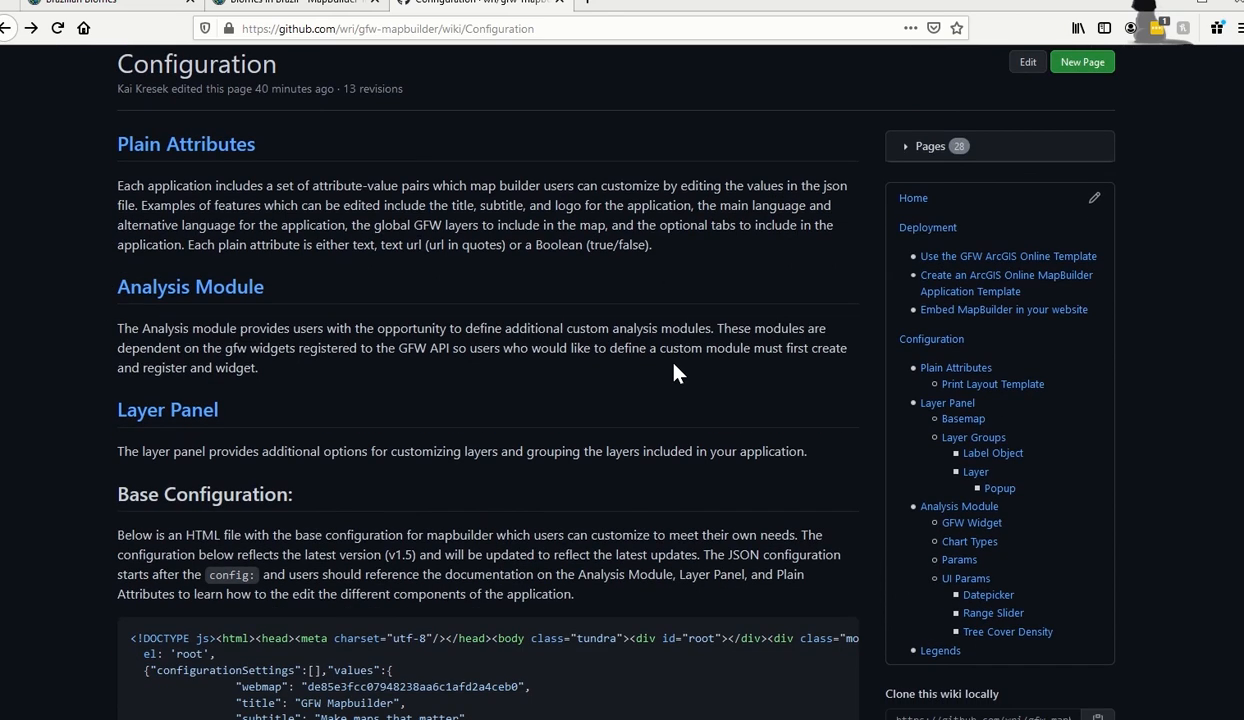
{"action": "left_click", "coordinate": [964, 368]}
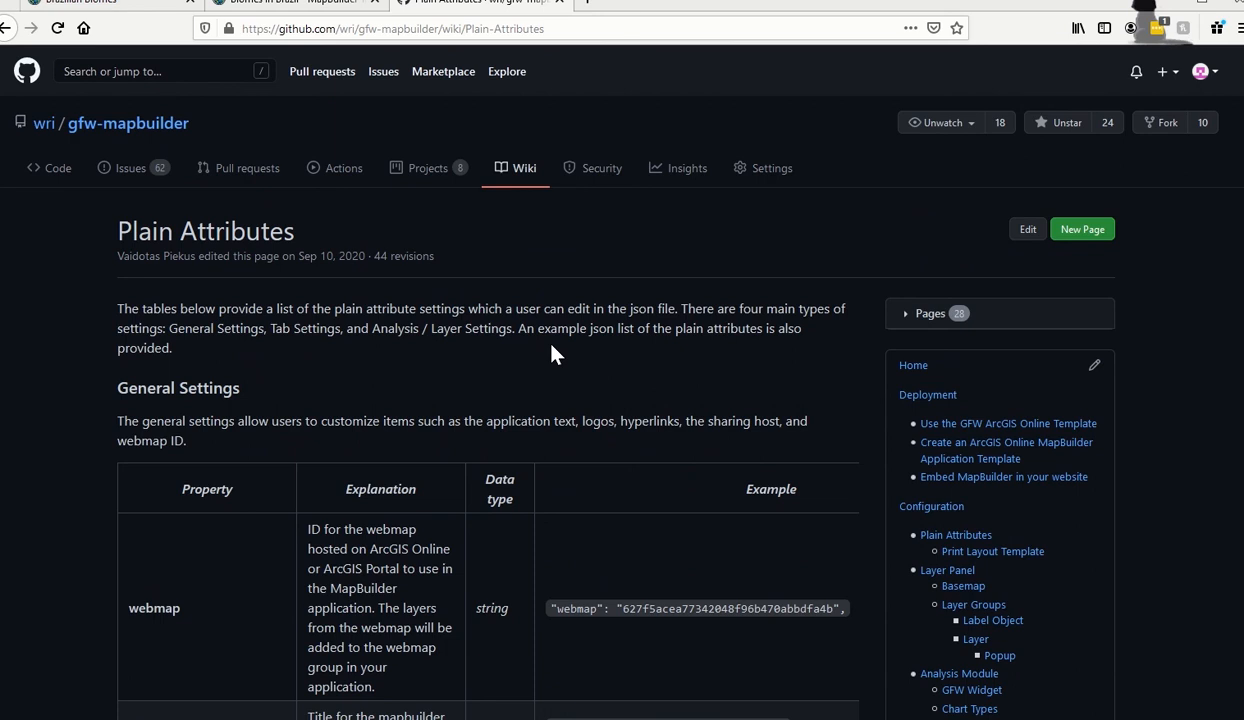
{"action": "scroll", "coordinate": [555, 353], "scroll_direction": "down", "scroll_amount": 2}
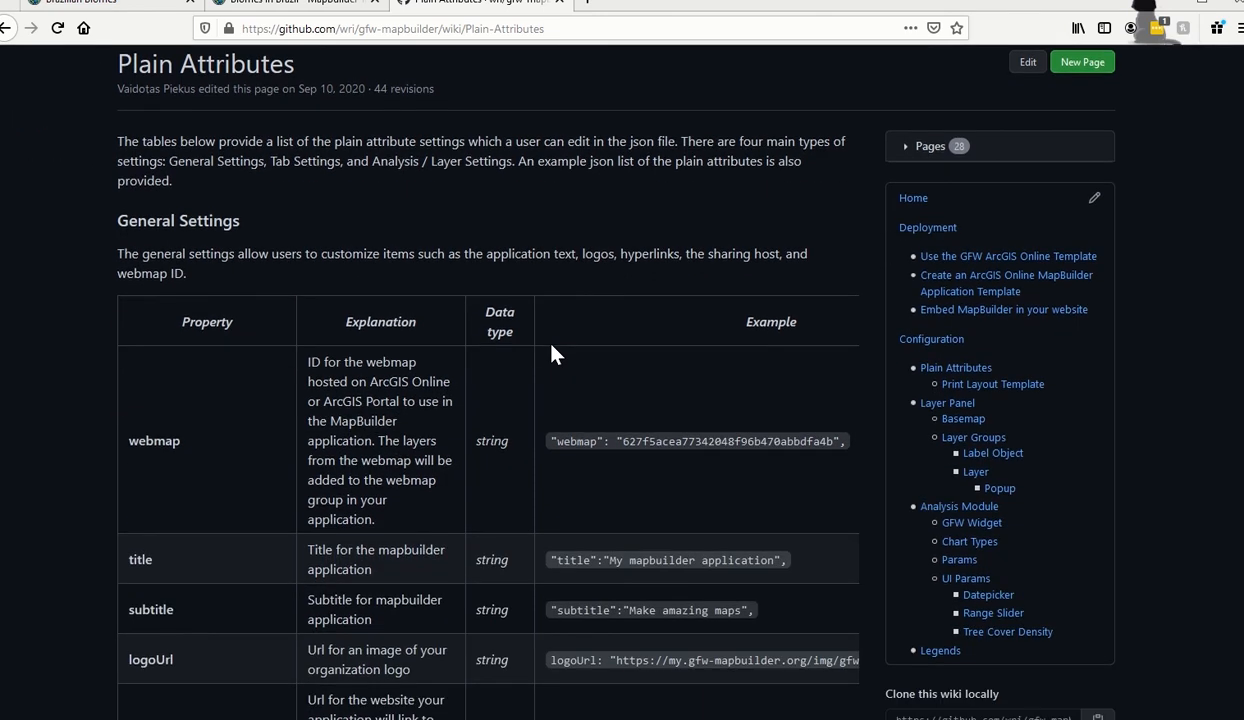
{"action": "scroll", "coordinate": [555, 353], "scroll_direction": "down", "scroll_amount": 1}
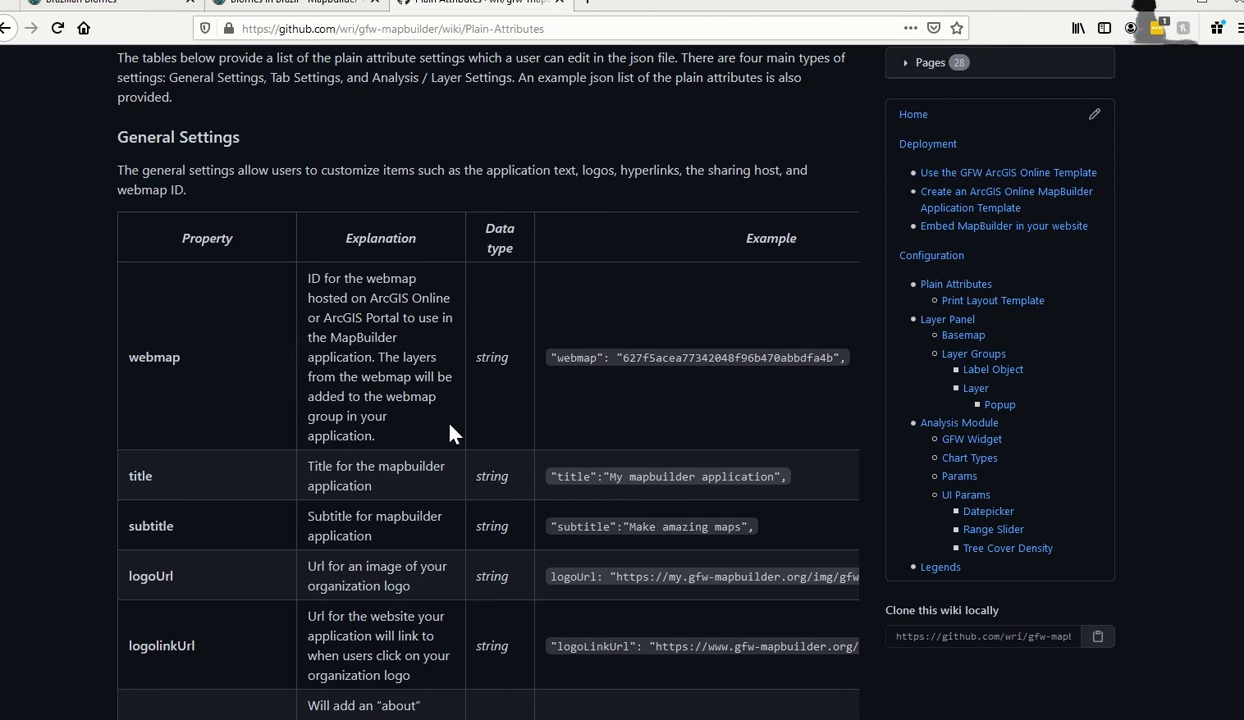
{"action": "scroll", "coordinate": [449, 432], "scroll_direction": "down", "scroll_amount": 3}
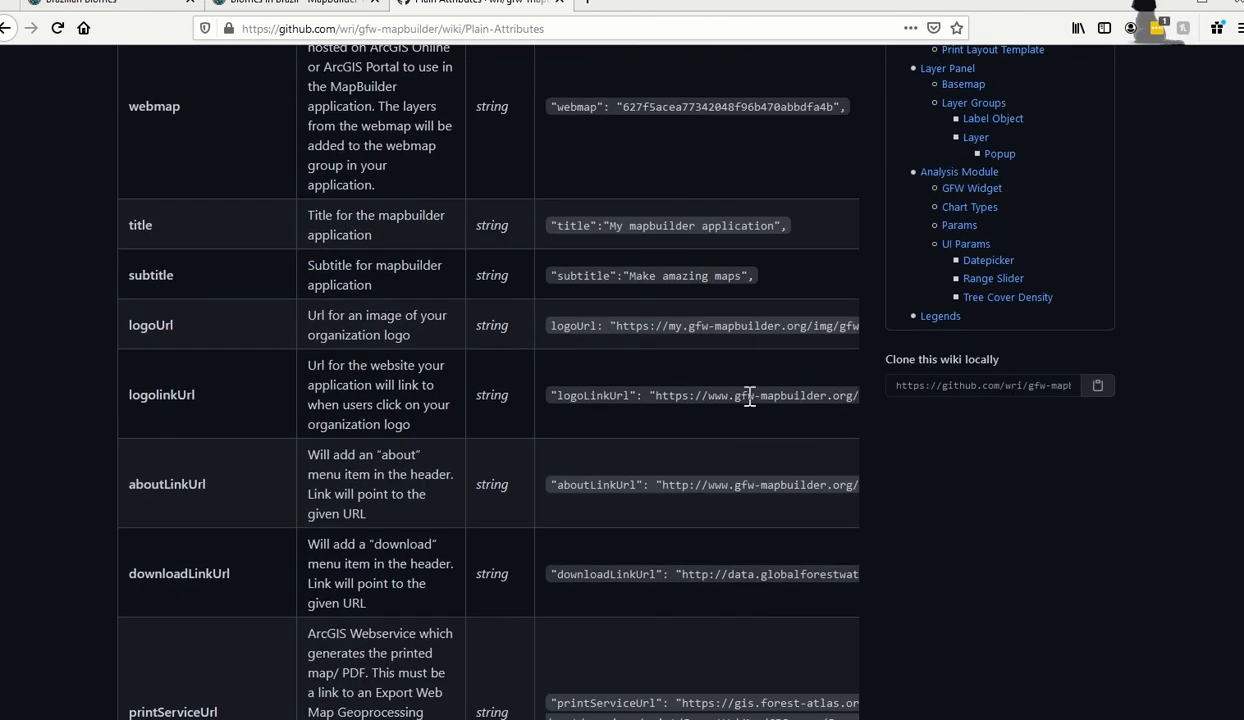
{"action": "scroll", "coordinate": [447, 472], "scroll_direction": "down", "scroll_amount": 7}
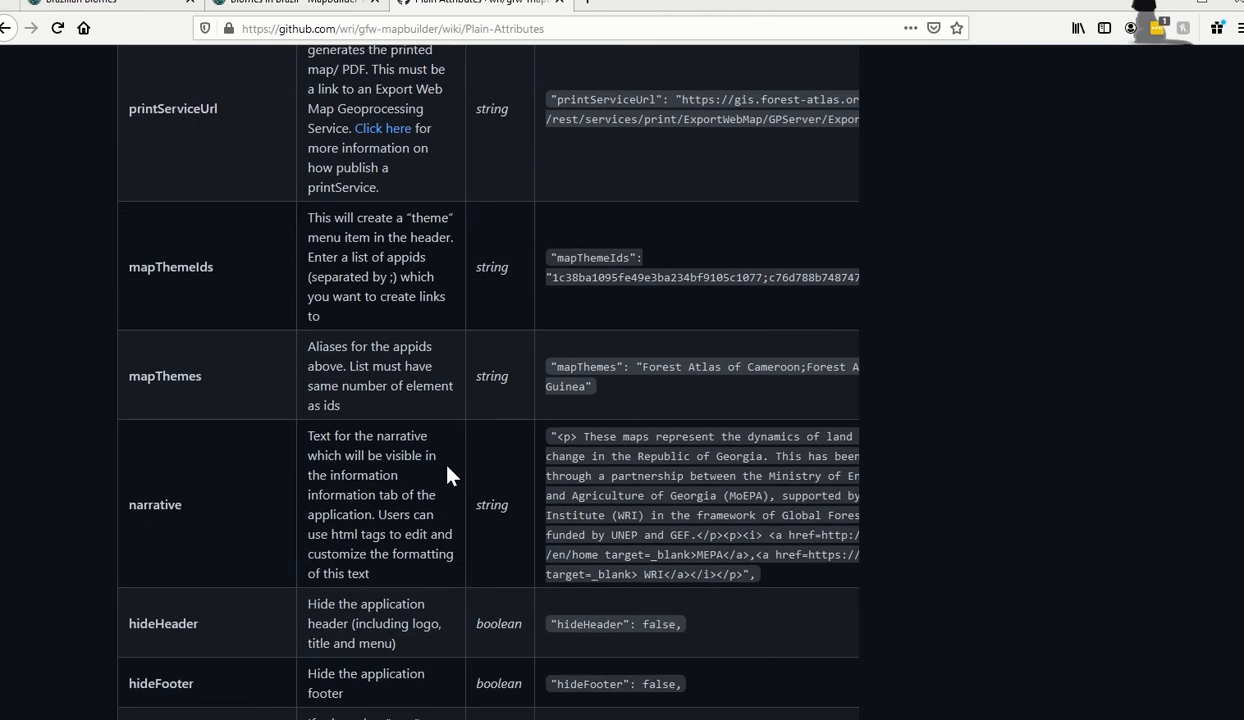
{"action": "scroll", "coordinate": [447, 475], "scroll_direction": "down", "scroll_amount": 15}
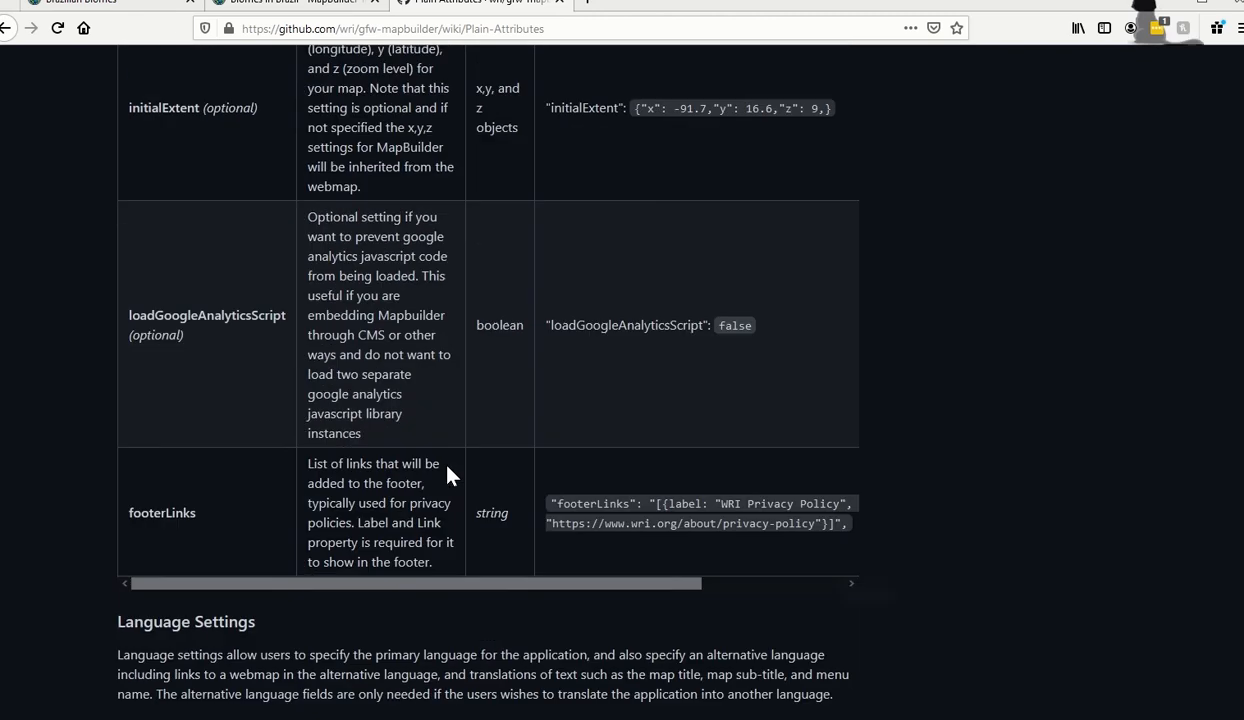
{"action": "scroll", "coordinate": [447, 475], "scroll_direction": "down", "scroll_amount": 5}
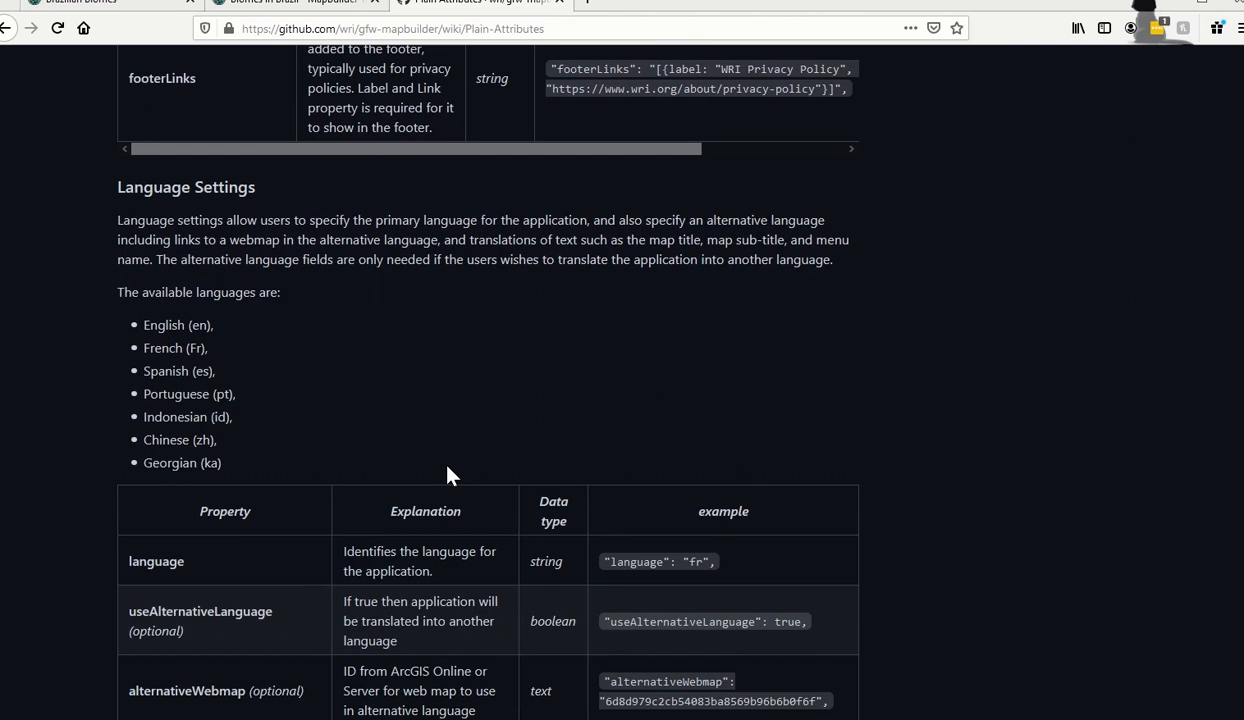
{"action": "scroll", "coordinate": [447, 475], "scroll_direction": "down", "scroll_amount": 1}
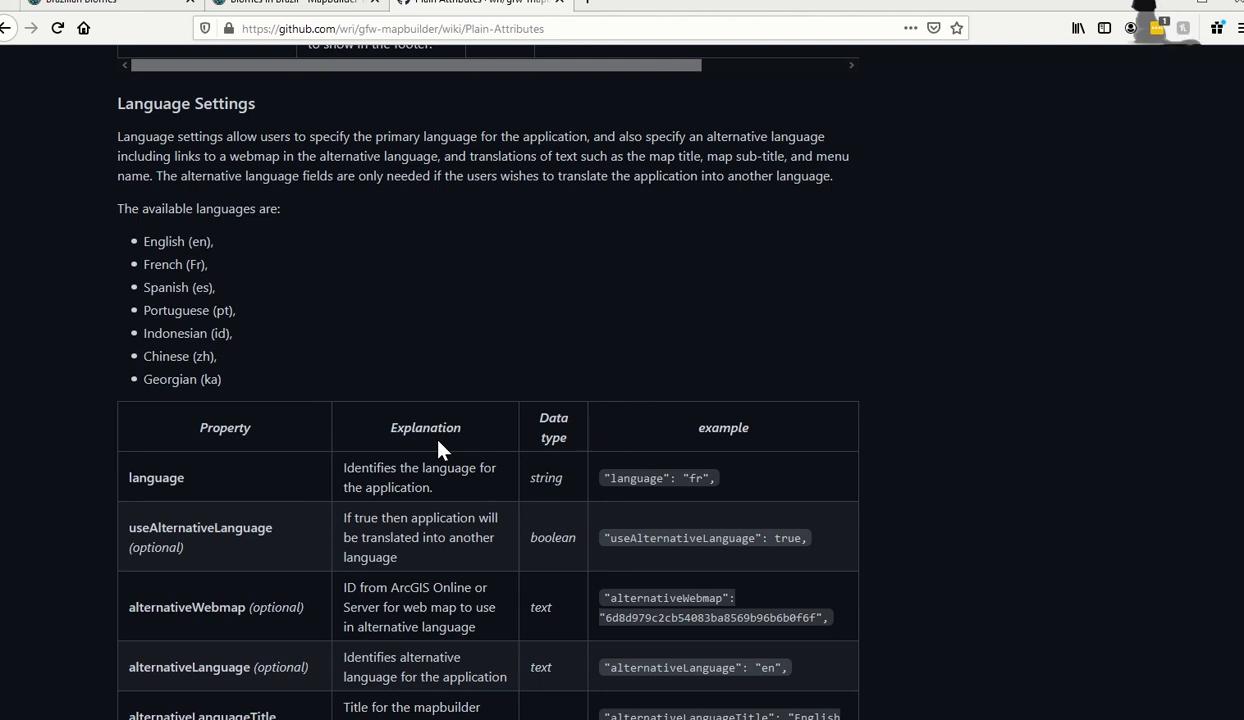
Save the edited configuration parameters on the MapBuilder app's settings page.
{"action": "left_click", "coordinate": [328, 5]}
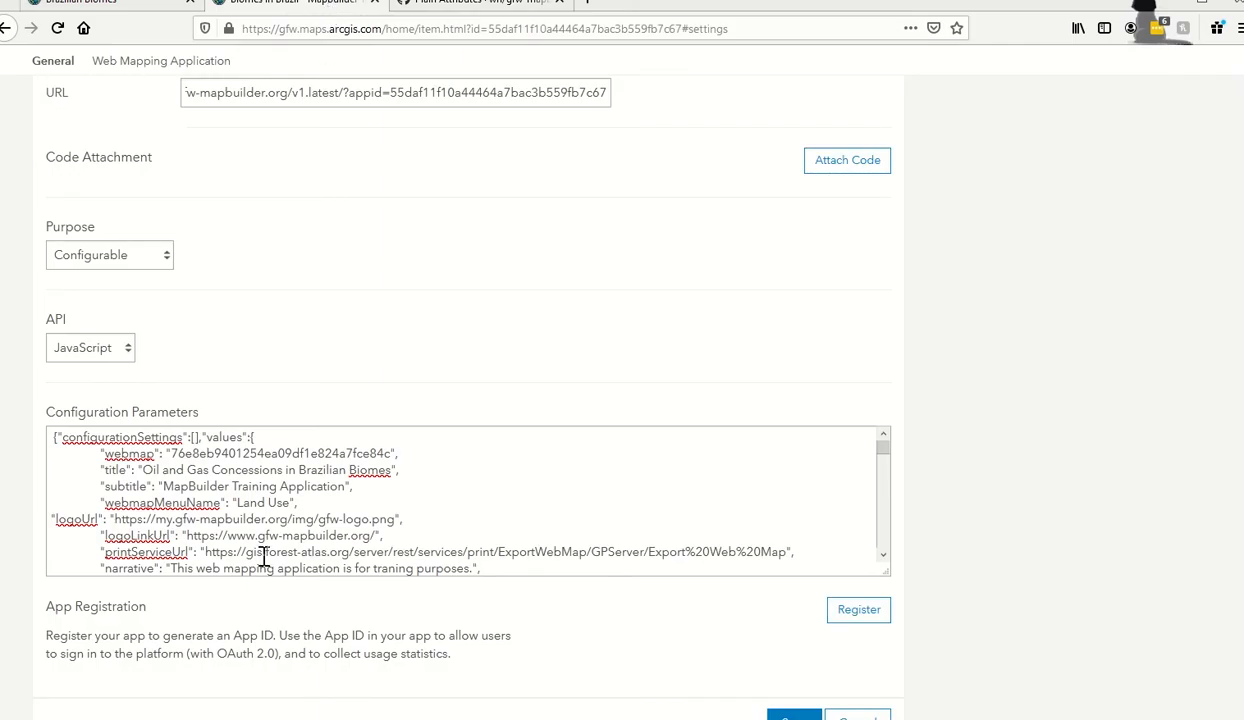
{"action": "scroll", "coordinate": [280, 524], "scroll_direction": "down", "scroll_amount": 2}
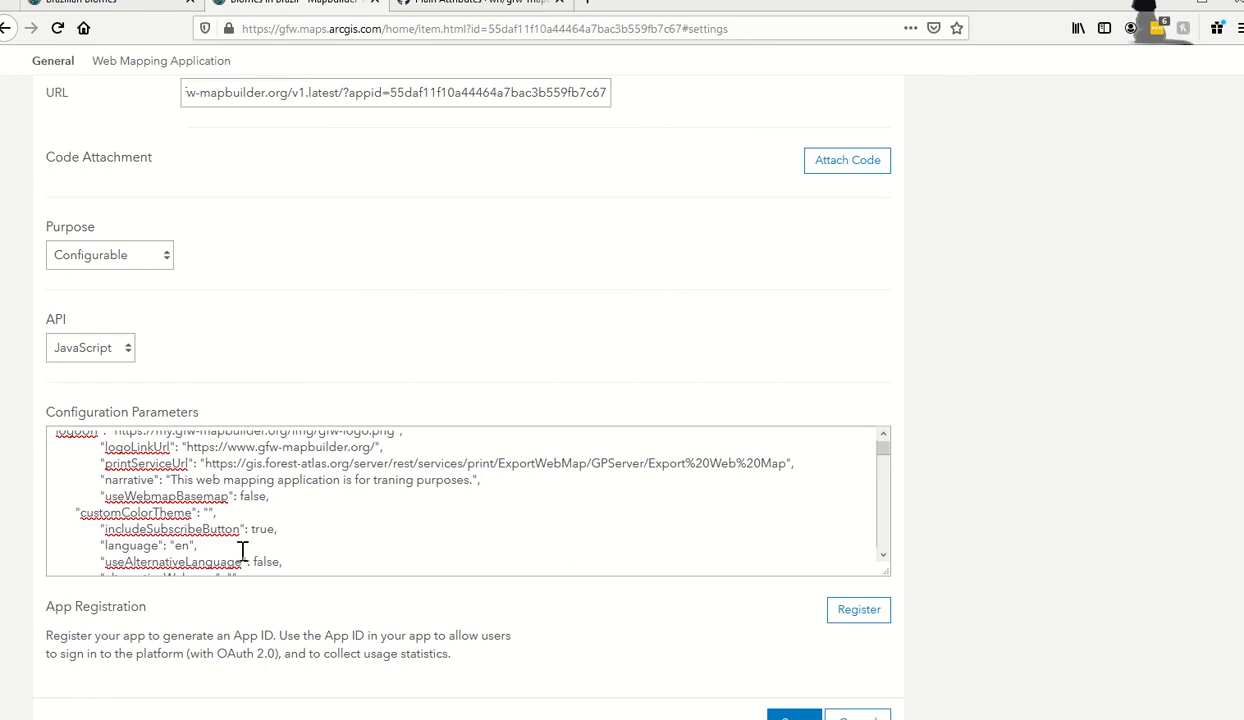
{"action": "scroll", "coordinate": [243, 551], "scroll_direction": "down", "scroll_amount": 2}
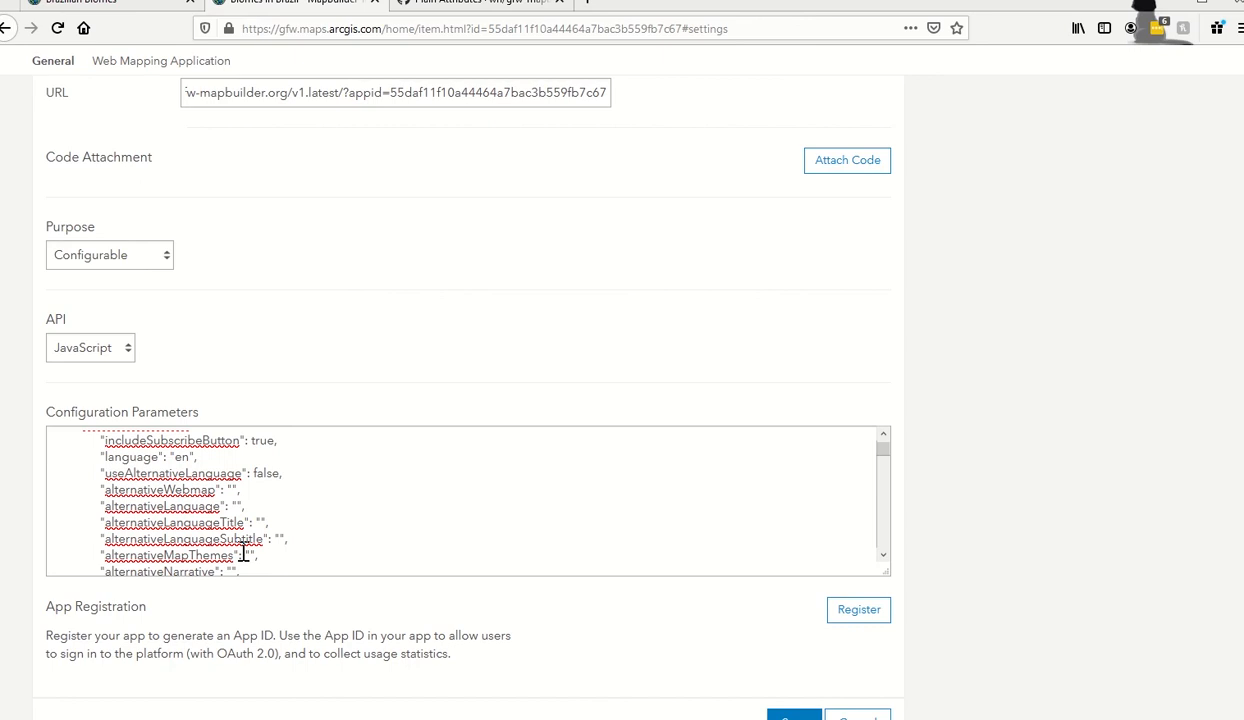
{"action": "scroll", "coordinate": [745, 622], "scroll_direction": "down", "scroll_amount": 2}
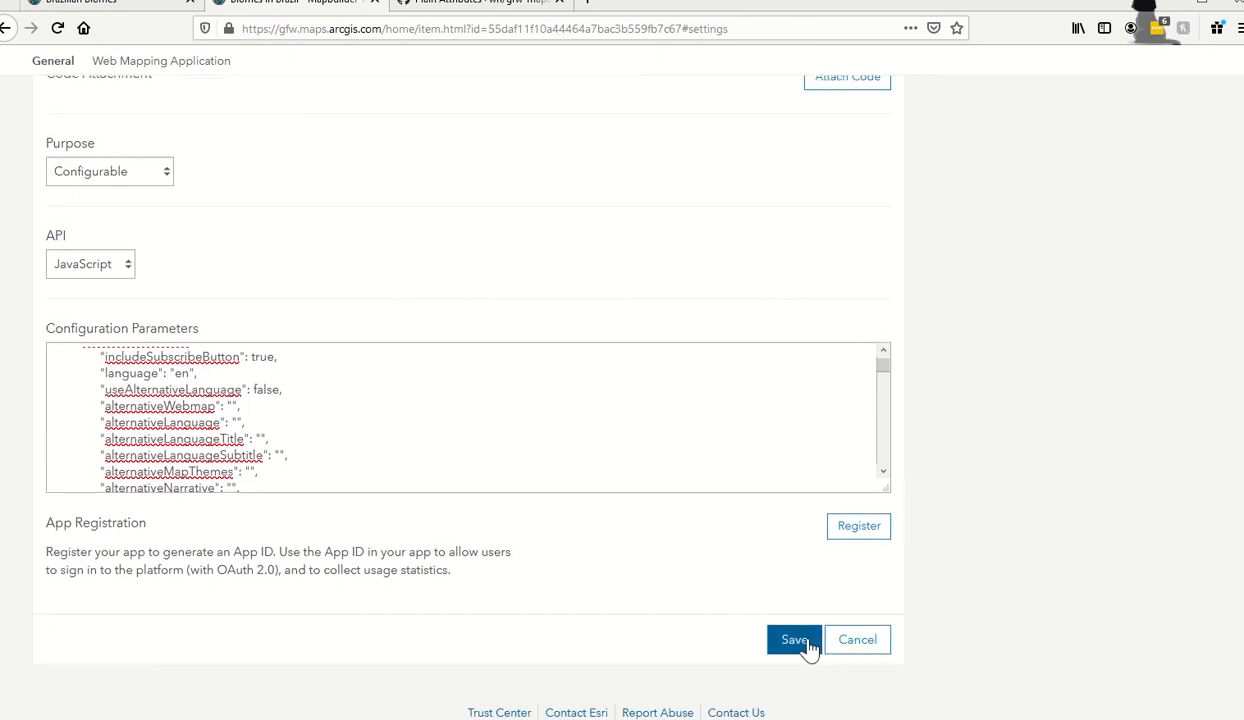
{"action": "left_click", "coordinate": [795, 640]}
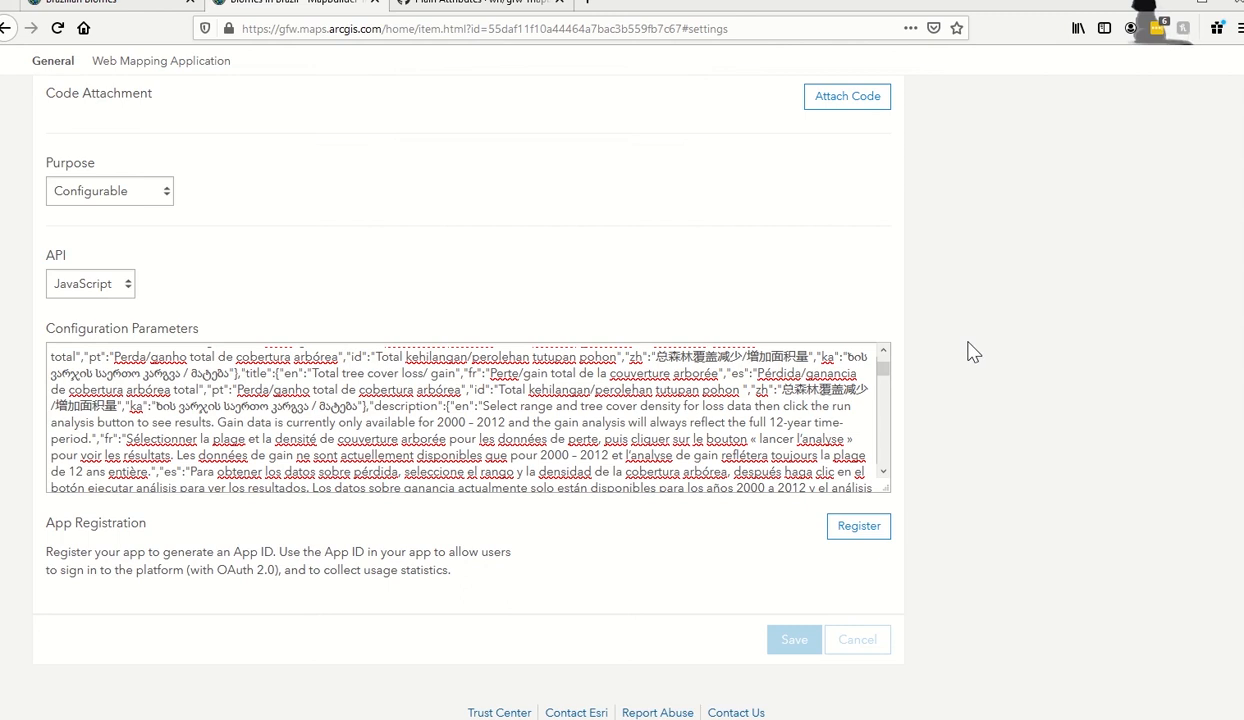
Go back to the Plain Attributes wiki page at its General Settings table.
{"action": "left_click_drag", "start_coordinate": [883, 367], "coordinate": [883, 478]}
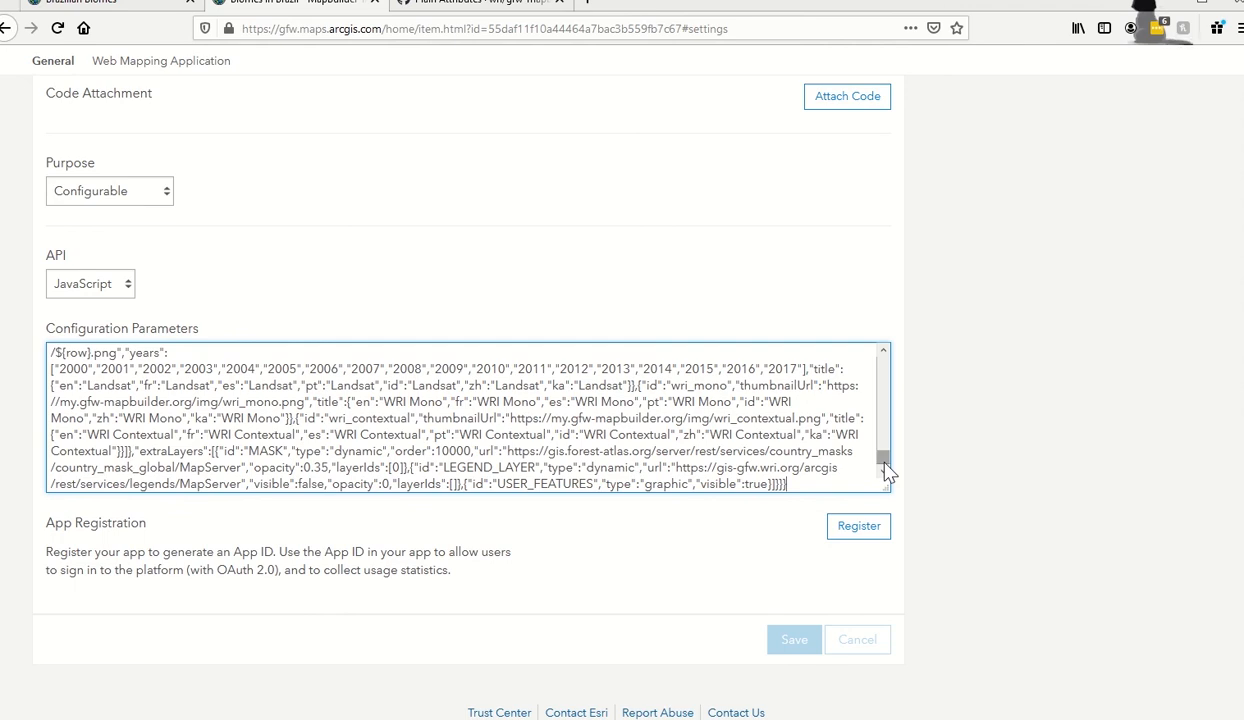
{"action": "left_click_drag", "start_coordinate": [884, 470], "coordinate": [886, 358]}
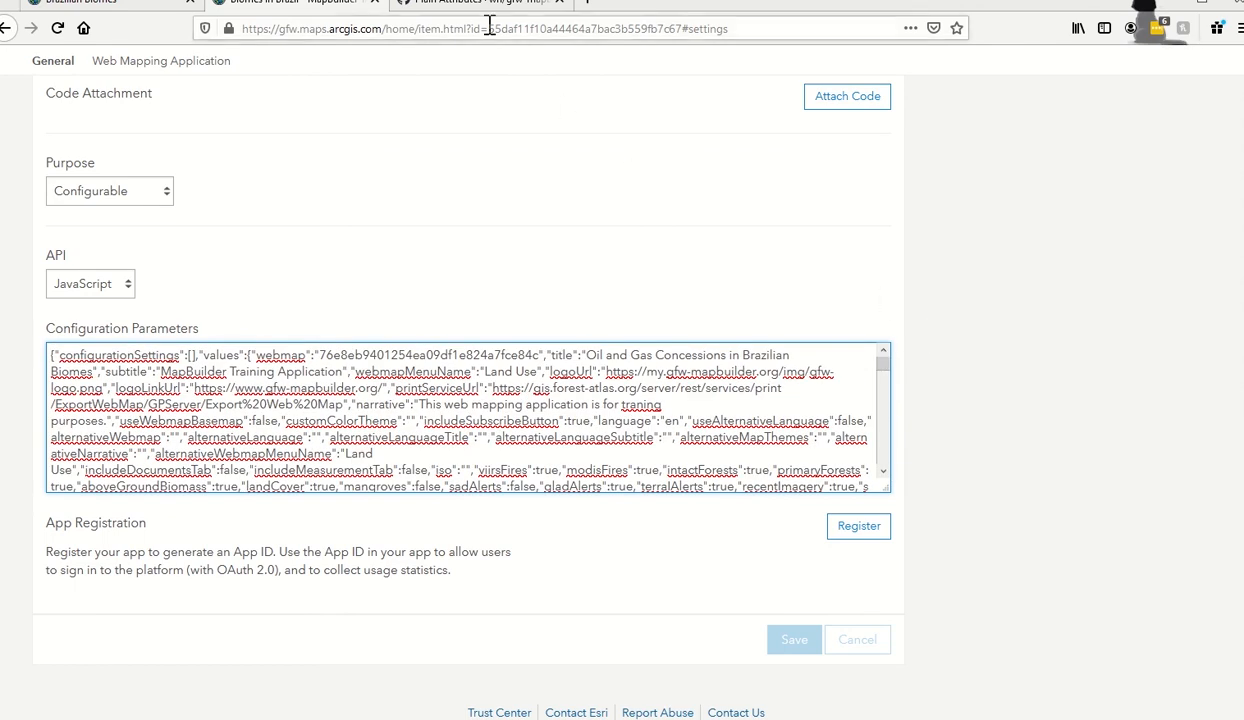
{"action": "left_click", "coordinate": [460, 4]}
{"action": "scroll", "coordinate": [955, 380], "scroll_direction": "up", "scroll_amount": 20}
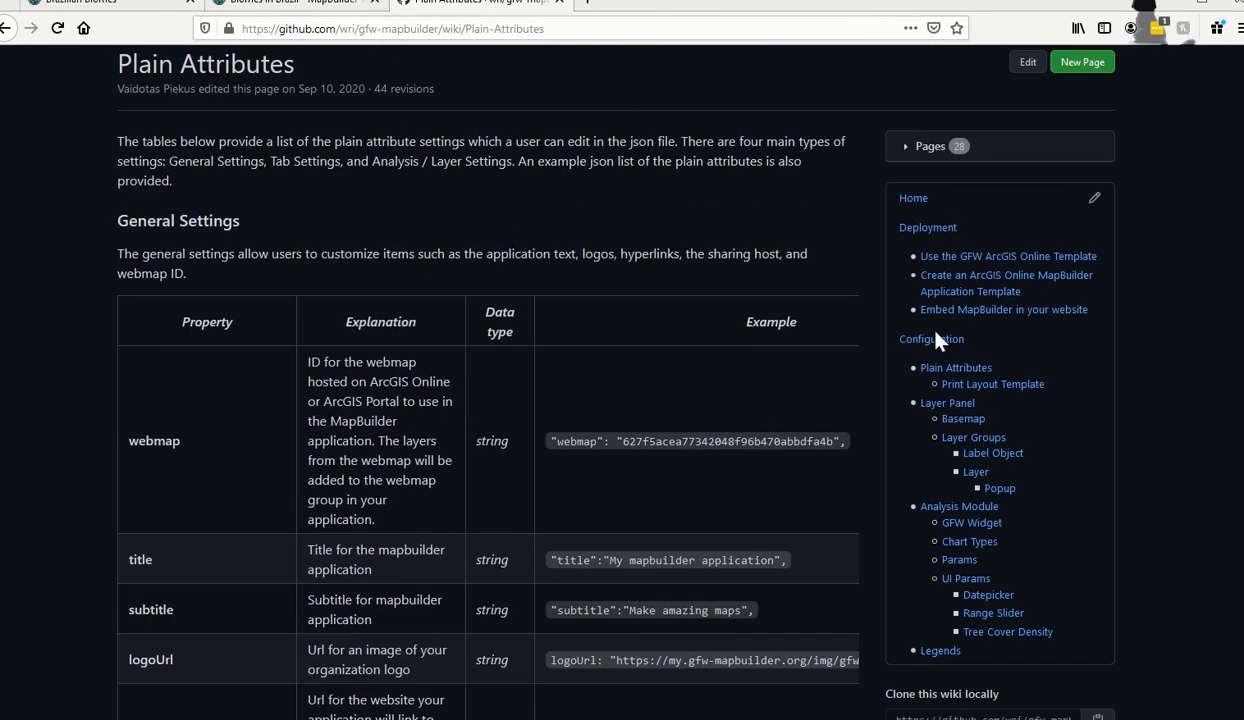
Select the whole Base Configuration code block on the Configuration wiki page.
{"action": "left_click", "coordinate": [935, 340]}
{"action": "scroll", "coordinate": [818, 655], "scroll_direction": "down", "scroll_amount": 5}
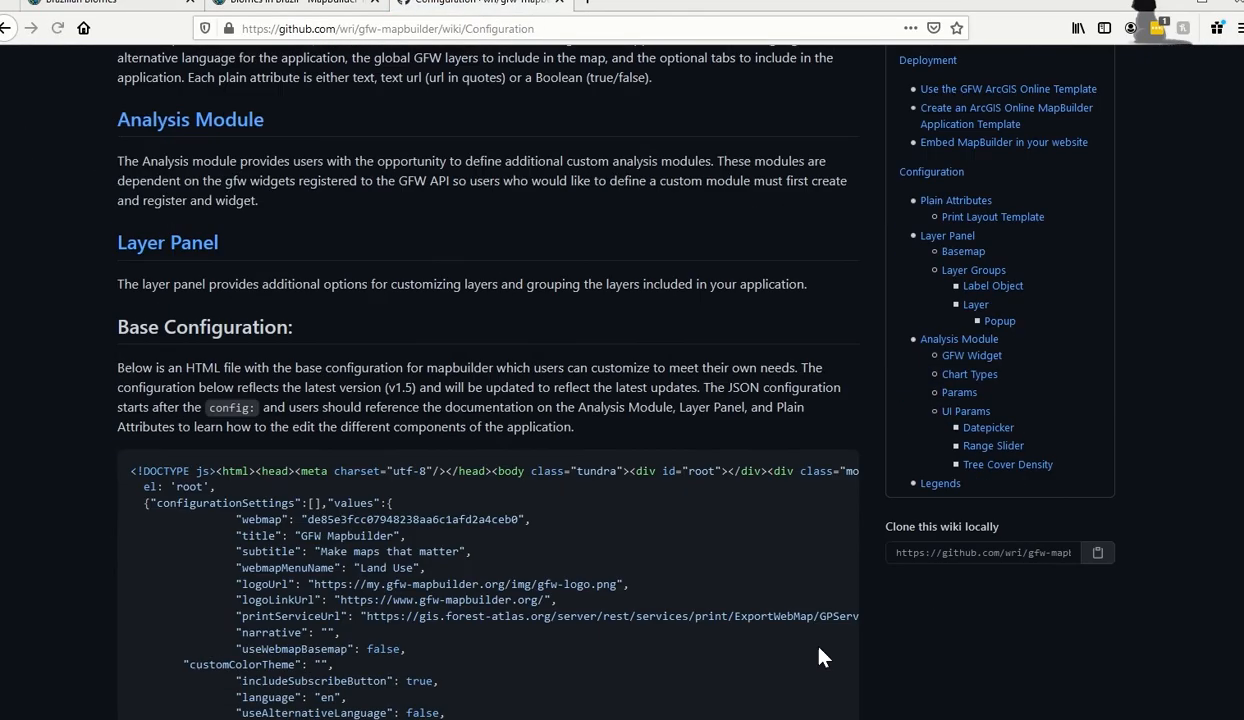
{"action": "scroll", "coordinate": [818, 655], "scroll_direction": "down", "scroll_amount": 3}
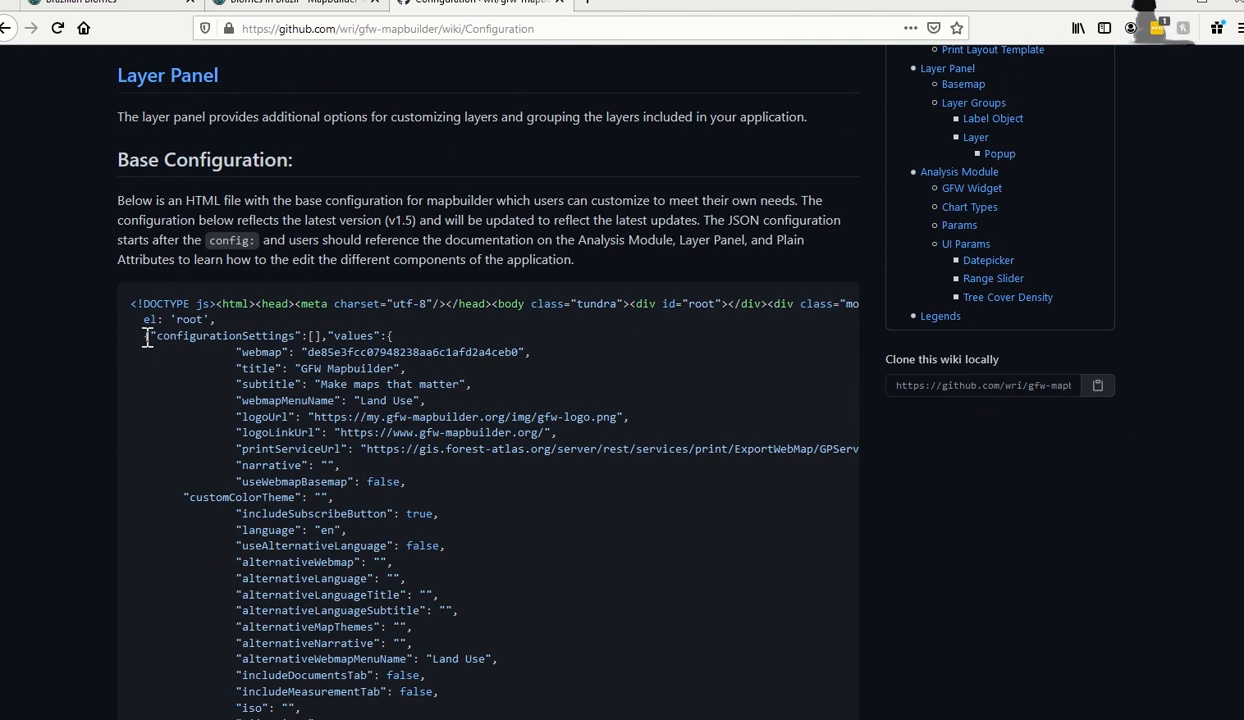
{"action": "left_click_drag", "start_coordinate": [144, 337], "coordinate": [386, 545]}
{"action": "scroll", "coordinate": [380, 548], "scroll_direction": "down", "scroll_amount": 20}
{"action": "scroll", "coordinate": [383, 548], "scroll_direction": "down", "scroll_amount": 20}
{"action": "scroll", "coordinate": [386, 546], "scroll_direction": "down", "scroll_amount": 20}
{"action": "scroll", "coordinate": [386, 548], "scroll_direction": "down", "scroll_amount": 20}
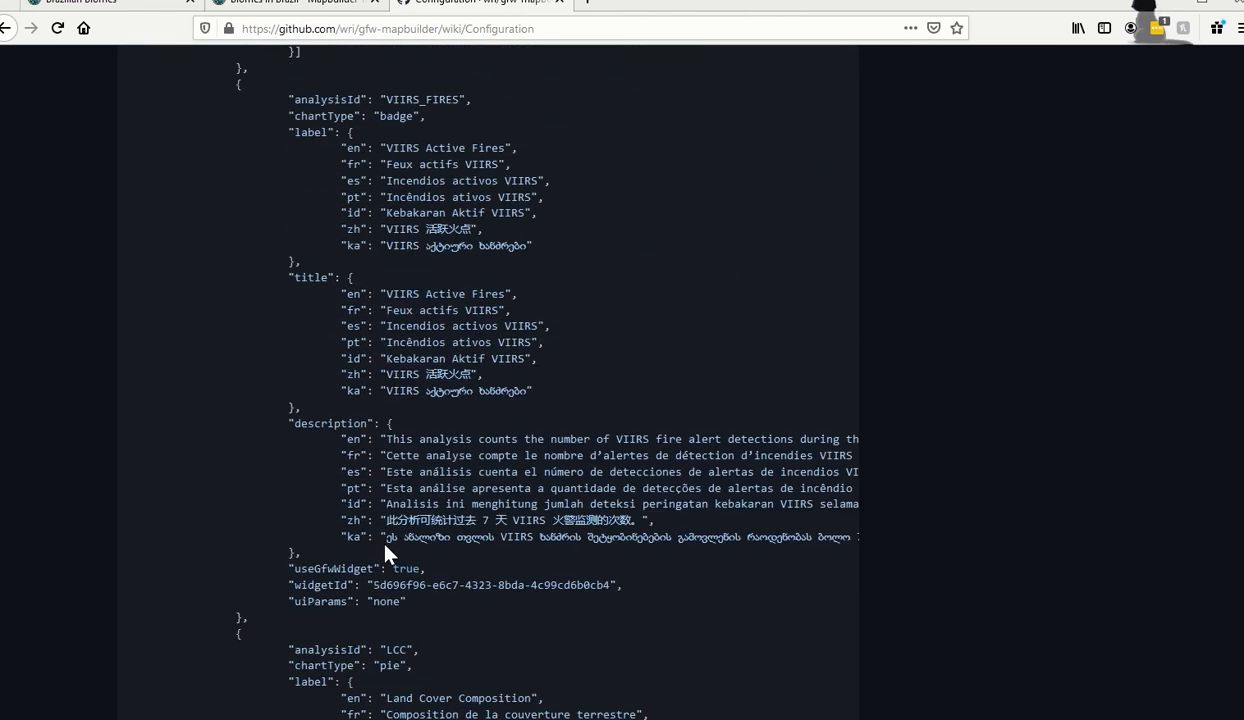
{"action": "scroll", "coordinate": [386, 550], "scroll_direction": "down", "scroll_amount": 20}
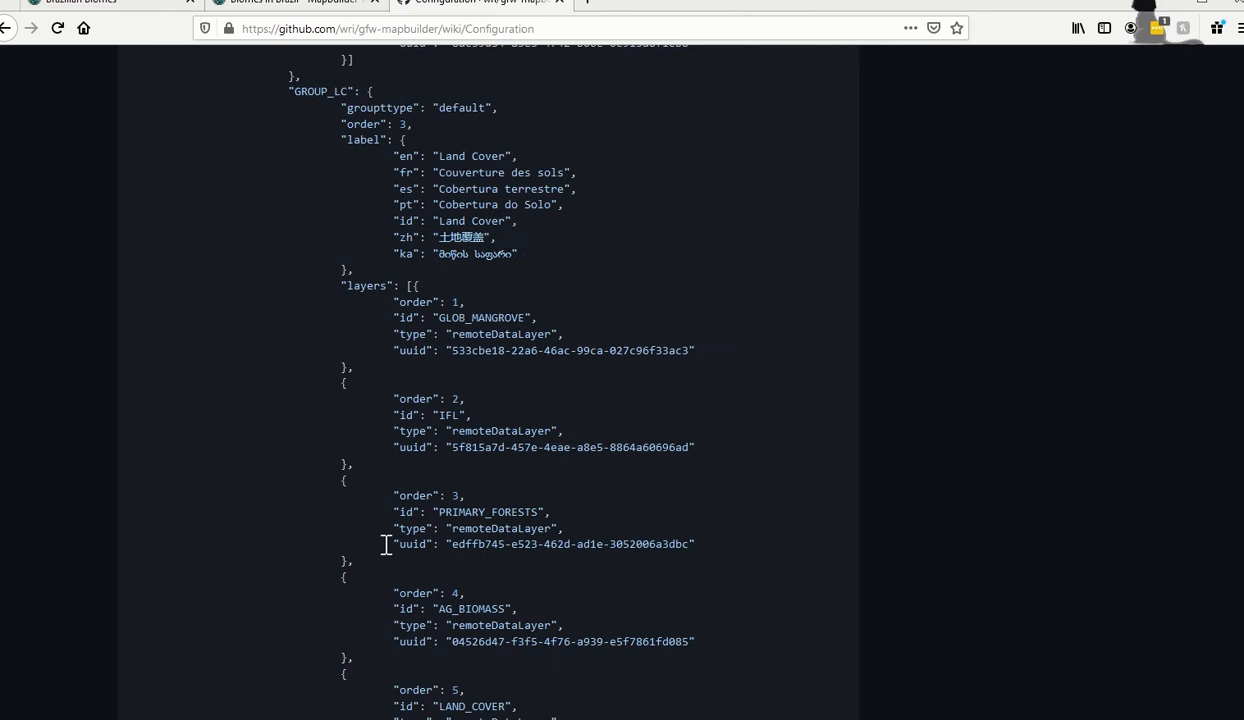
{"action": "scroll", "coordinate": [386, 546], "scroll_direction": "down", "scroll_amount": 15}
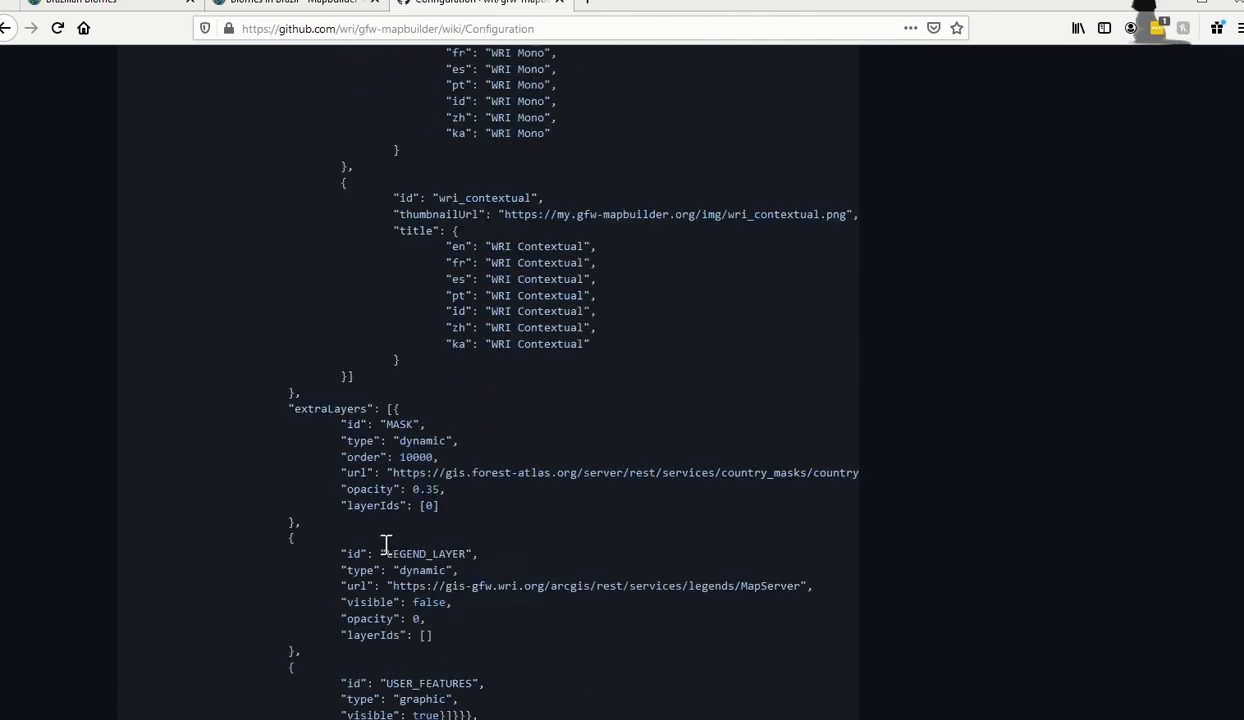
{"action": "left_click_drag", "start_coordinate": [383, 550], "coordinate": [480, 478]}
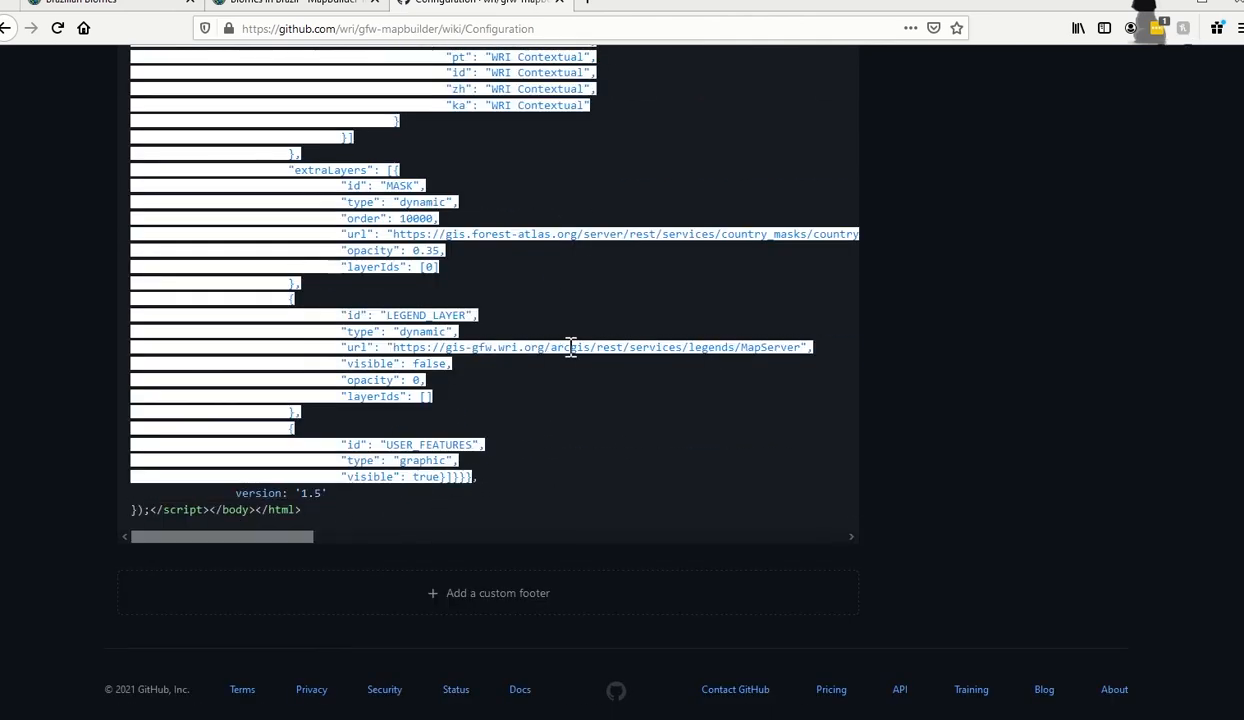
Return to the Biomes in Brazil - MapBuilder item settings showing the new title and subtitle.
{"action": "scroll", "coordinate": [623, 297], "scroll_direction": "up", "scroll_amount": 20}
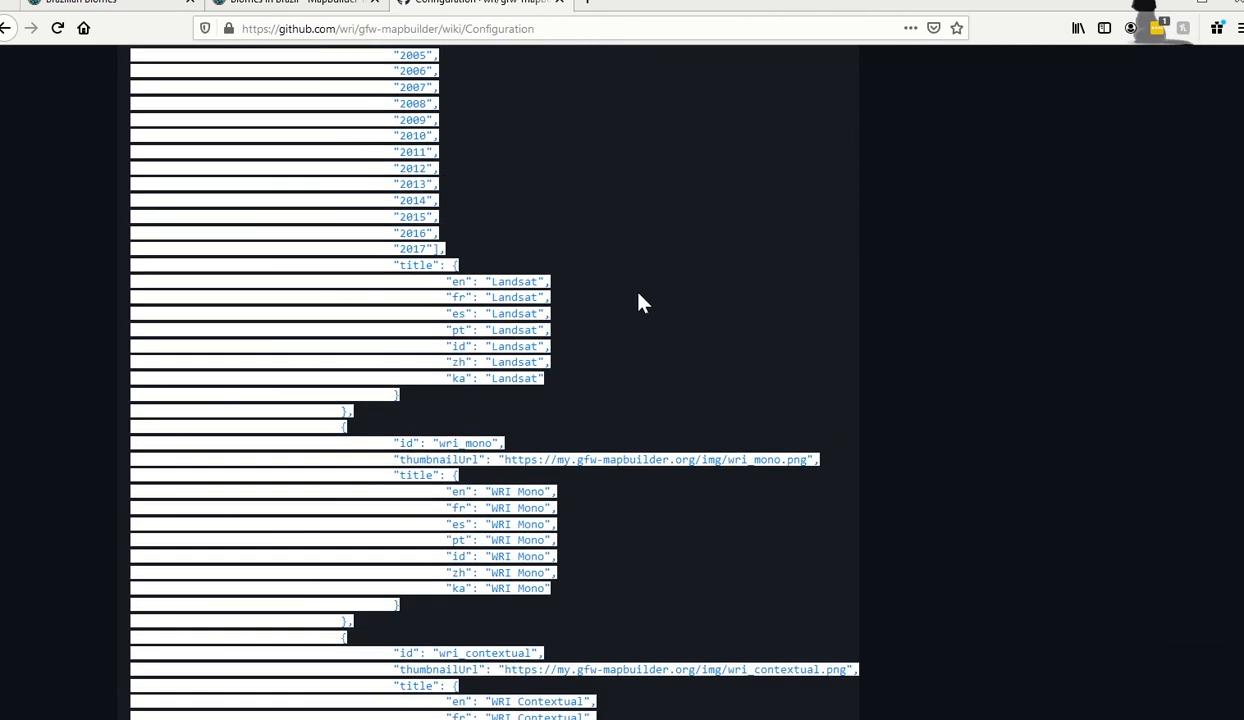
{"action": "scroll", "coordinate": [1130, 543], "scroll_direction": "up", "scroll_amount": 8}
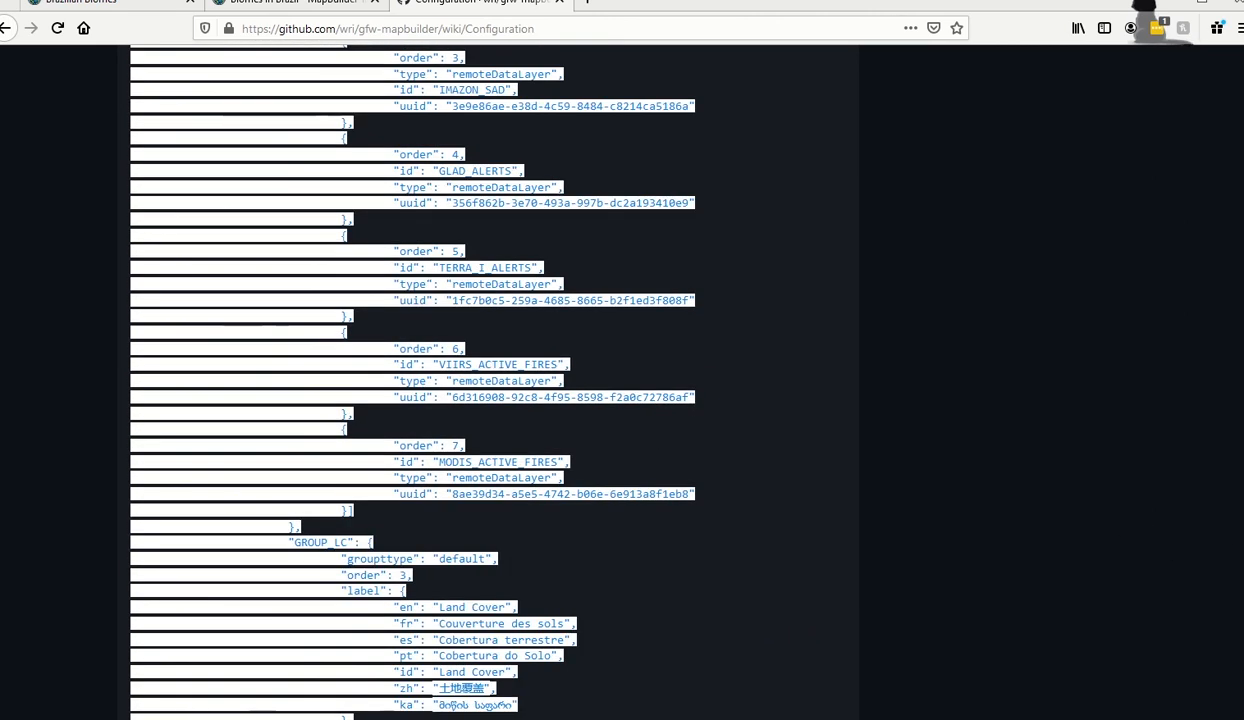
{"action": "scroll", "coordinate": [1206, 180], "scroll_direction": "up", "scroll_amount": 20}
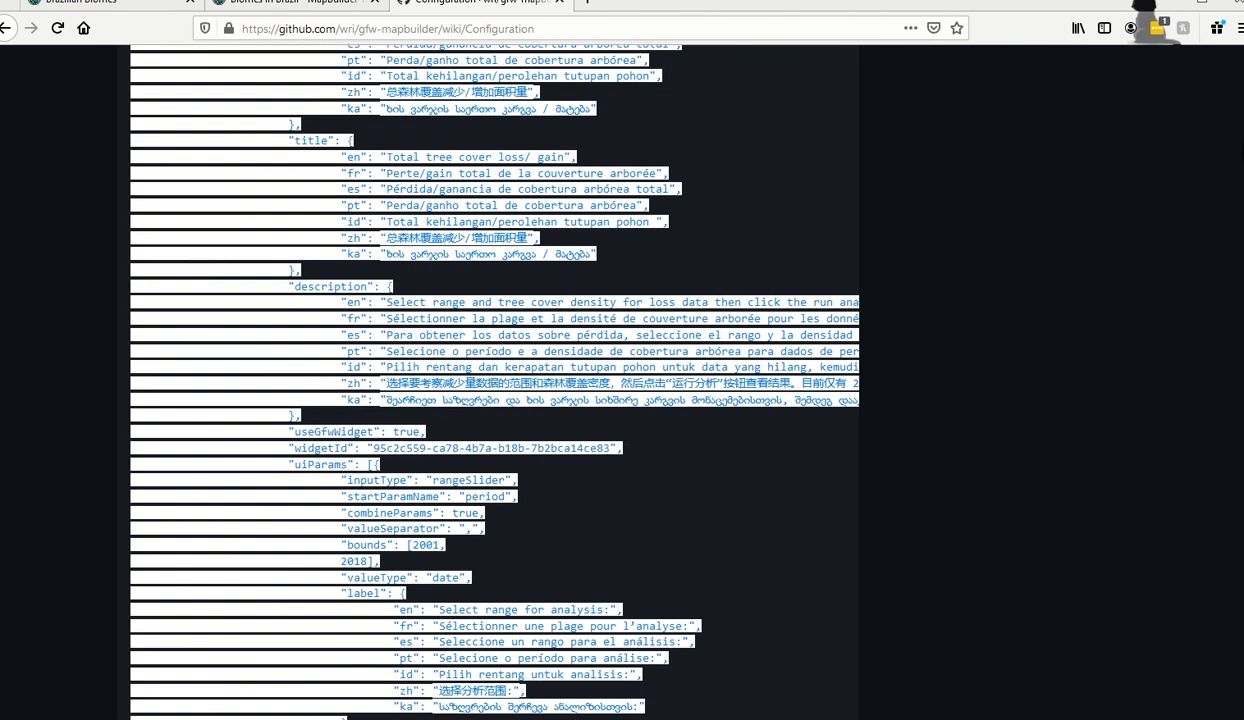
{"action": "scroll", "coordinate": [1238, 108], "scroll_direction": "up", "scroll_amount": 8}
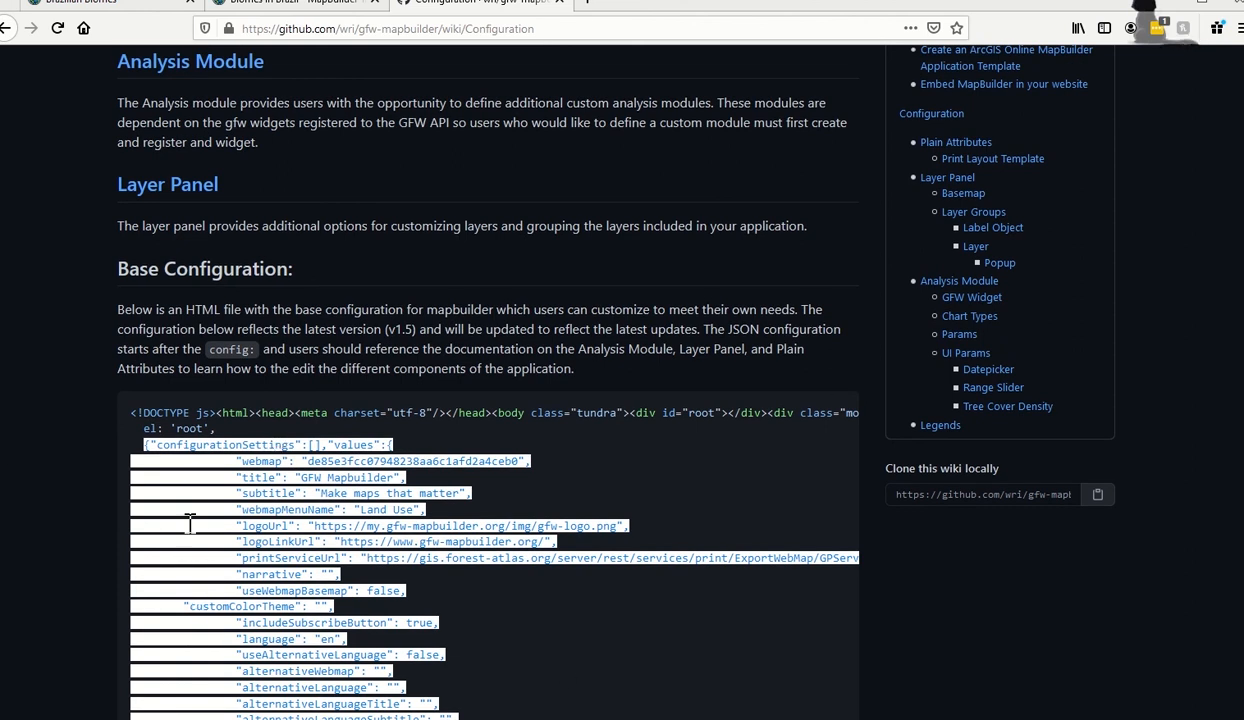
{"action": "left_click", "coordinate": [288, 2]}
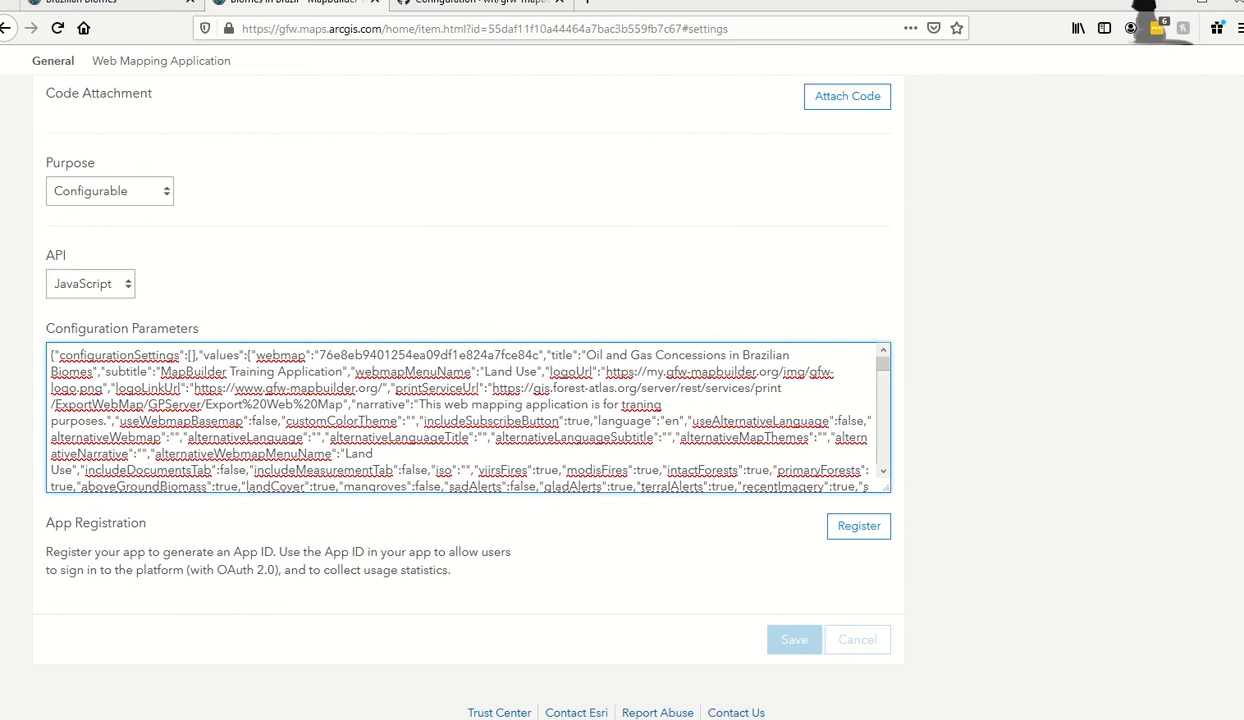
Save the summary 'This web mapping application is for training purposes.' on the item's Overview page.
{"action": "key", "text": "alt+Tab"}
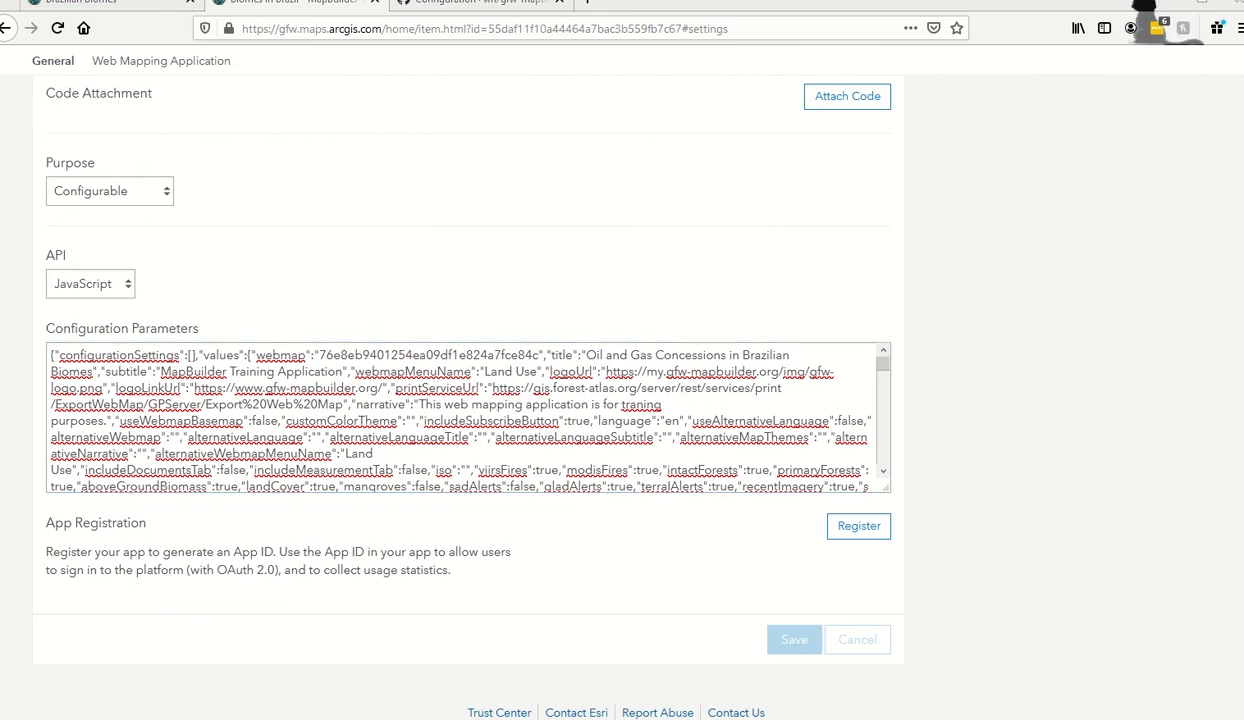
{"action": "scroll", "coordinate": [857, 352], "scroll_direction": "up", "scroll_amount": 8}
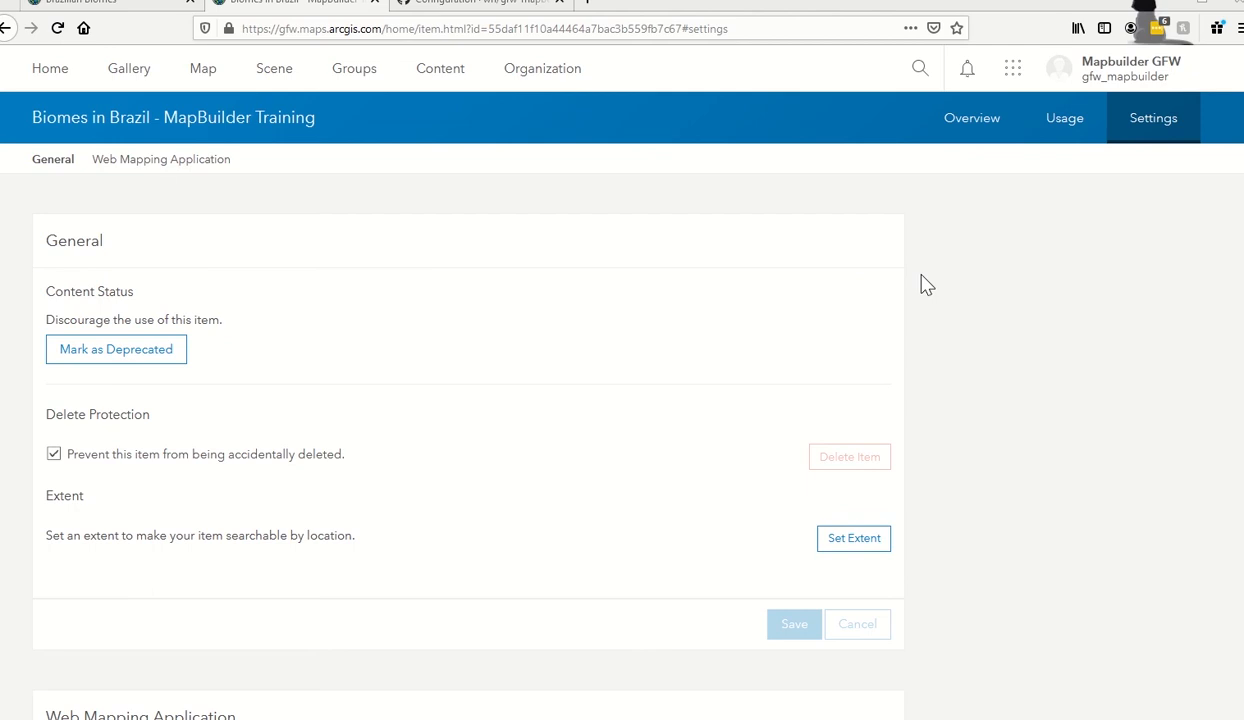
{"action": "left_click", "coordinate": [957, 122]}
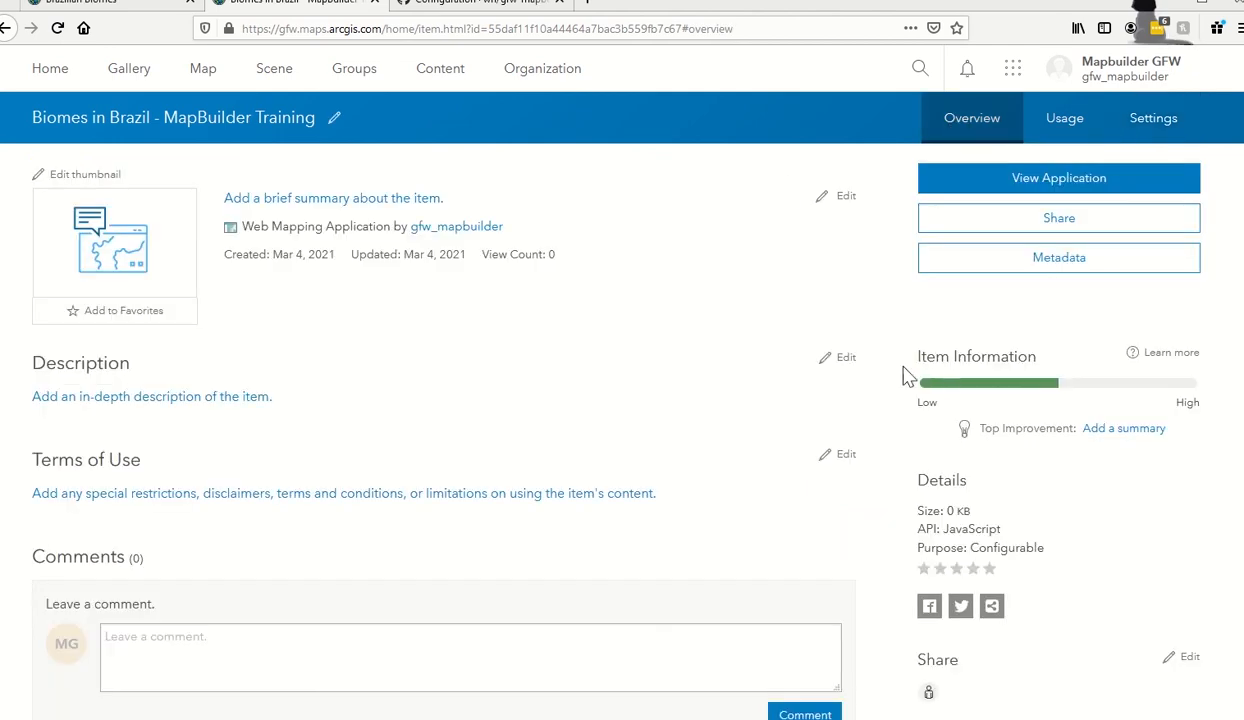
{"action": "left_click", "coordinate": [305, 205]}
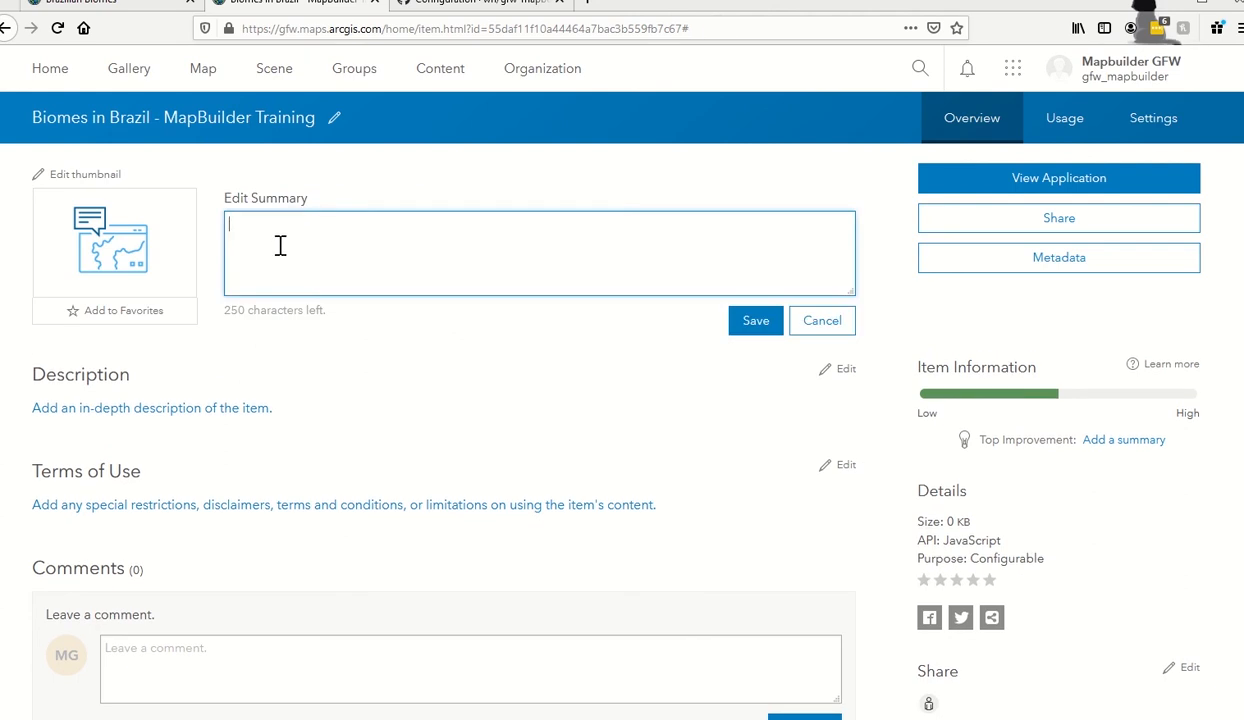
{"action": "type", "text": "Thi s"}
{"action": "type", "text": "s"}
{"action": "type", "text": "web mapping appl"}
{"action": "type", "text": "ication"}
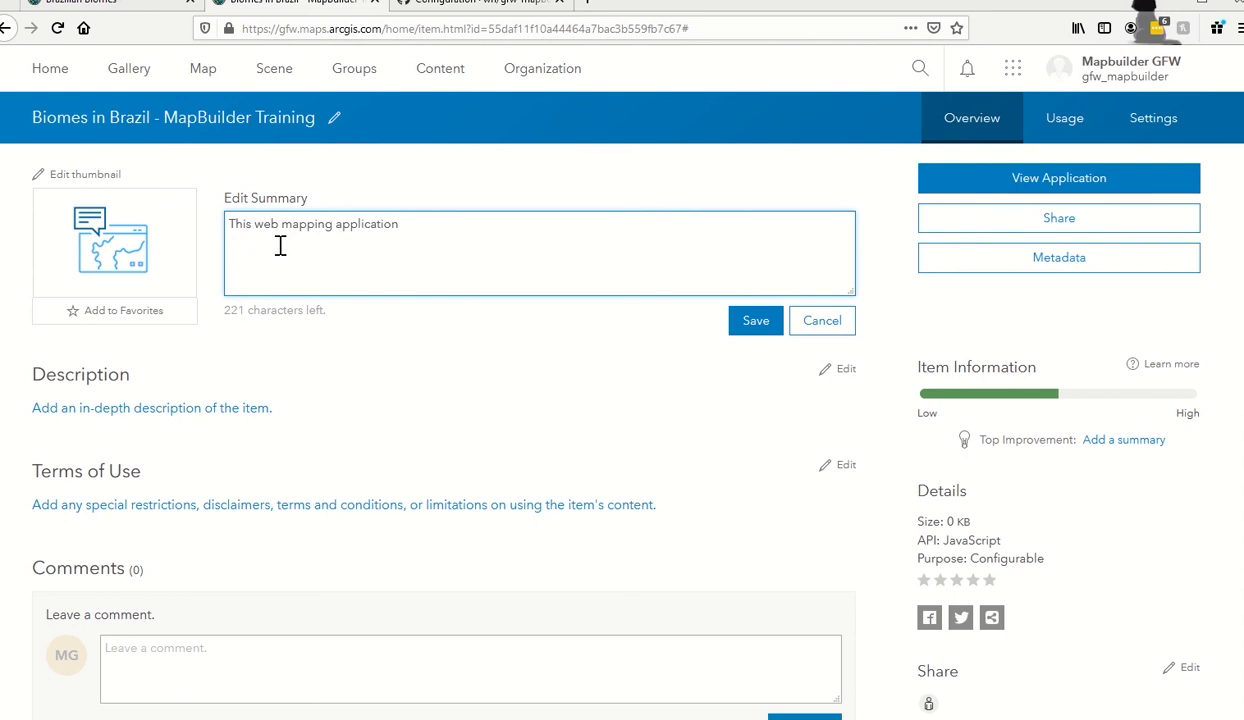
{"action": "type", "text": " is for training purposes."}
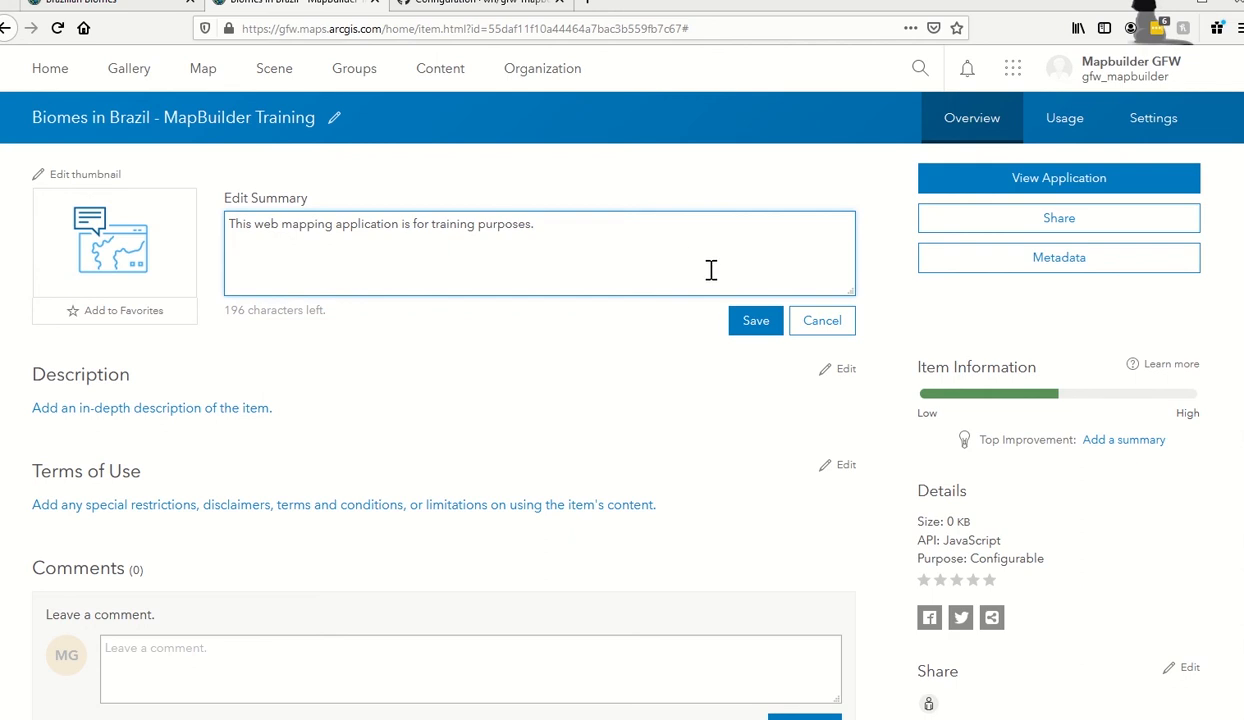
{"action": "left_click", "coordinate": [756, 320]}
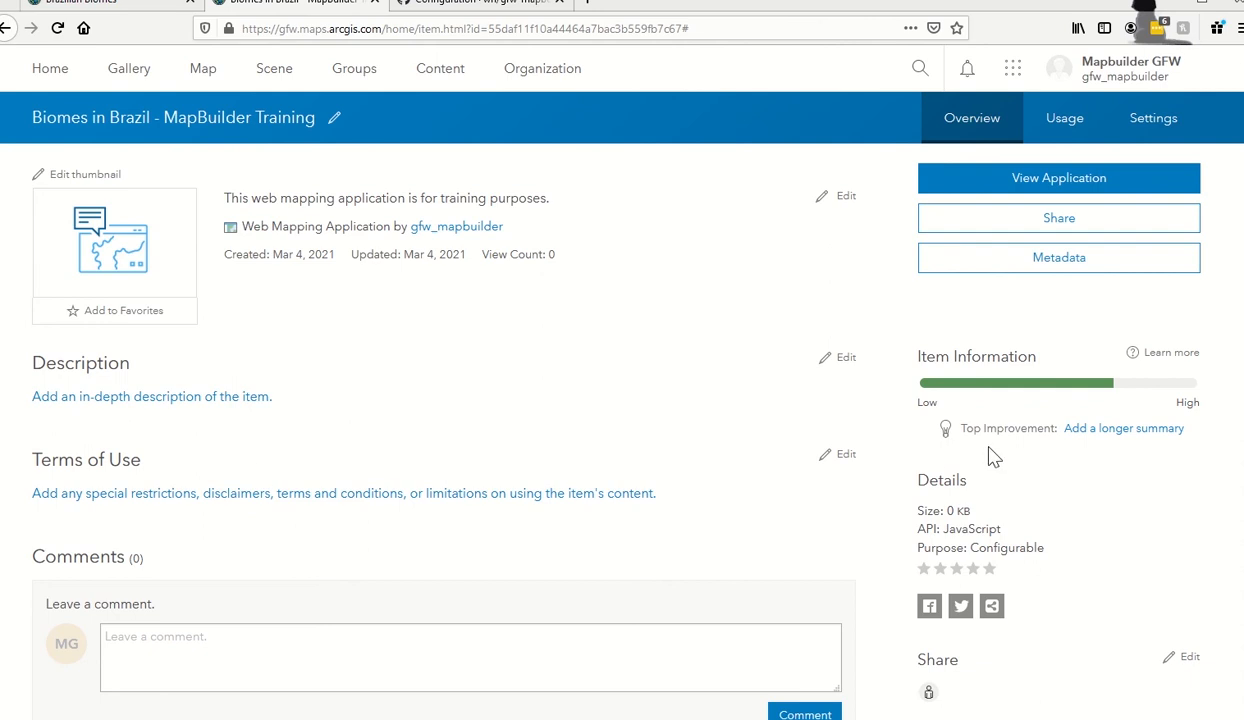
{"action": "scroll", "coordinate": [993, 456], "scroll_direction": "down", "scroll_amount": 6}
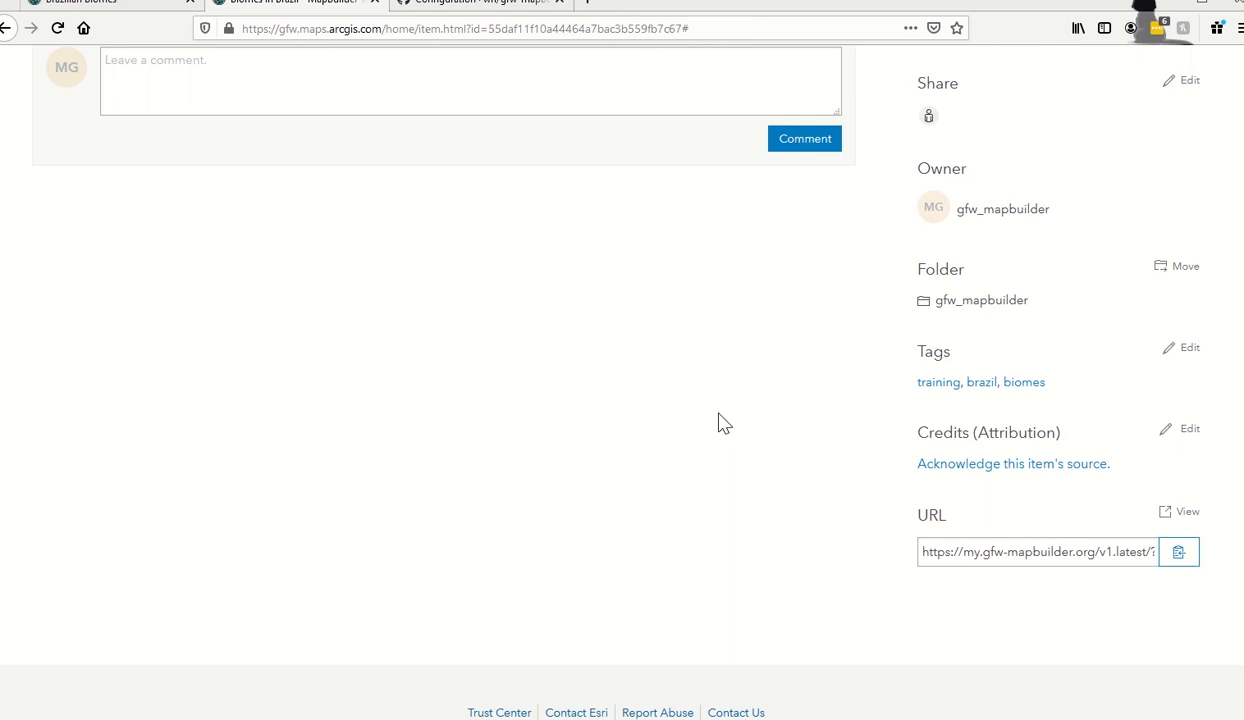
{"action": "scroll", "coordinate": [720, 422], "scroll_direction": "up", "scroll_amount": 10}
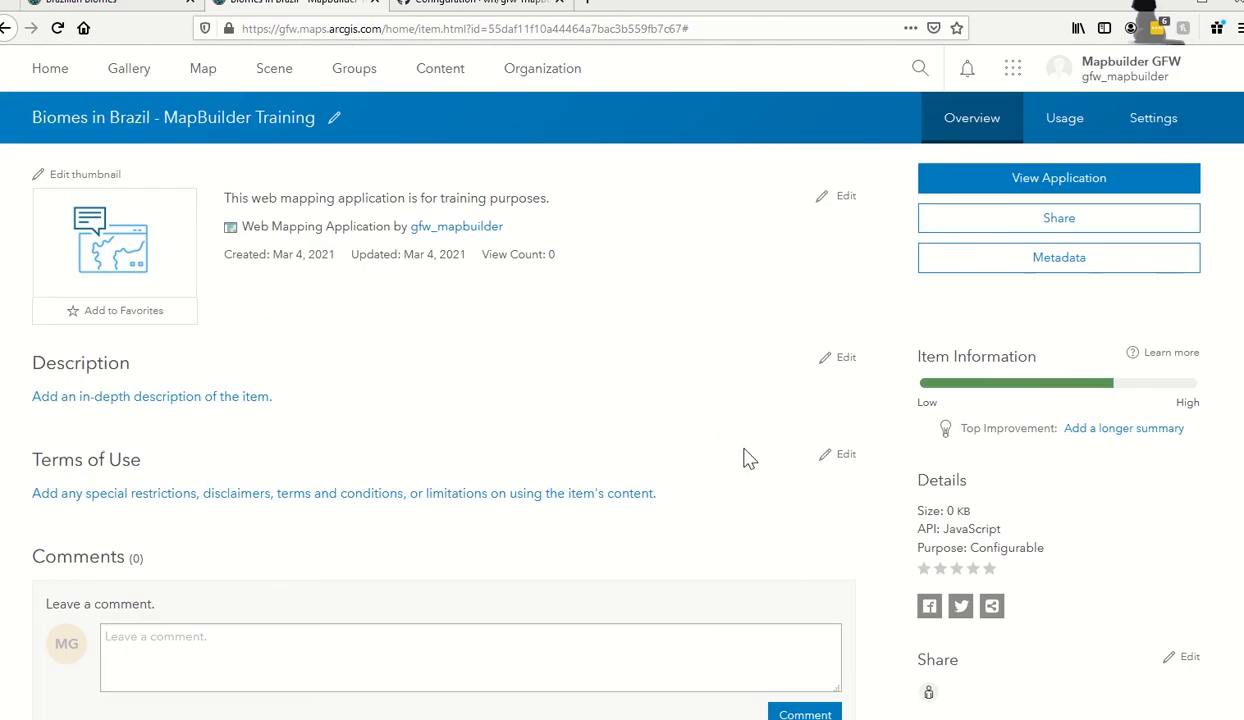
Set the app's sharing level to Everyone (public) and save it.
{"action": "left_click", "coordinate": [948, 222]}
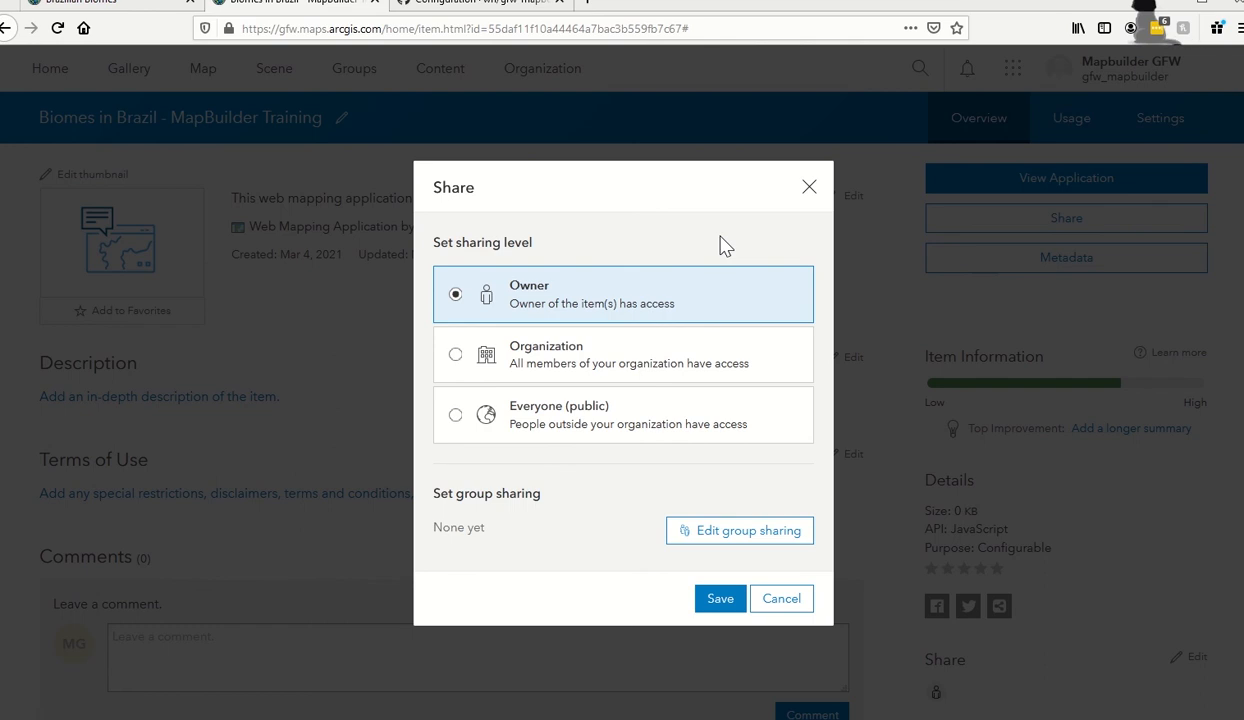
{"action": "left_click", "coordinate": [563, 432]}
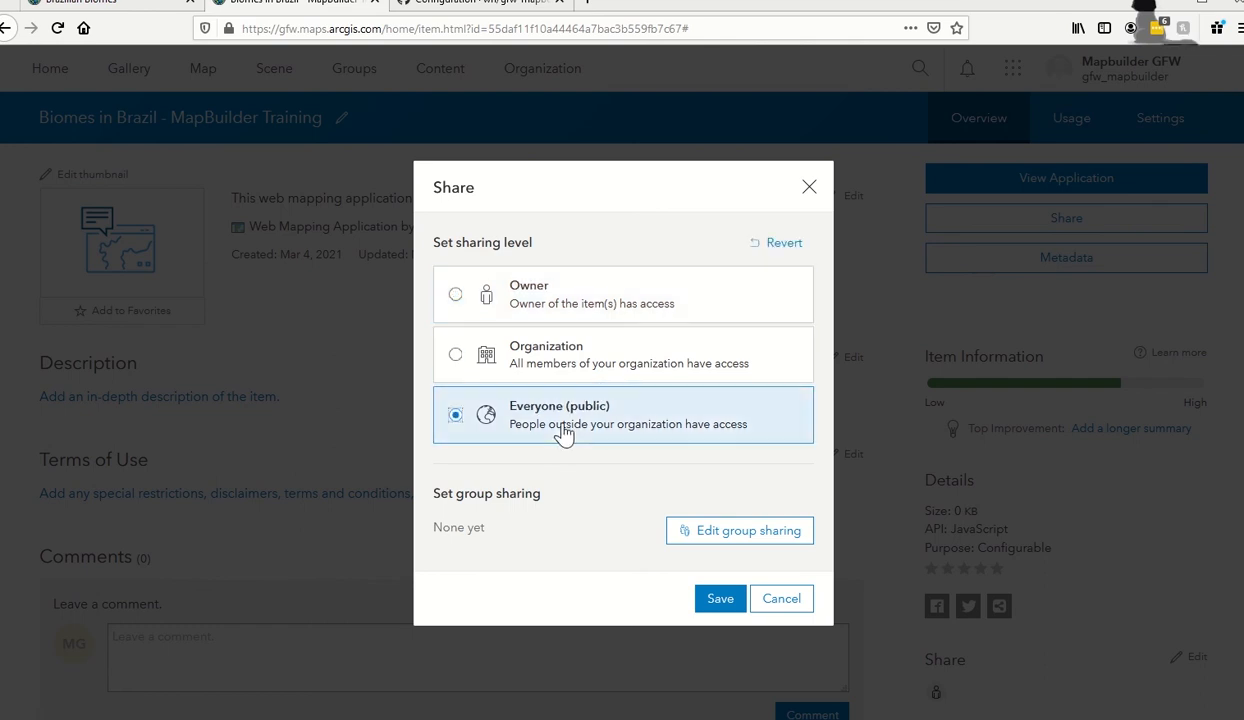
{"action": "left_click", "coordinate": [726, 608]}
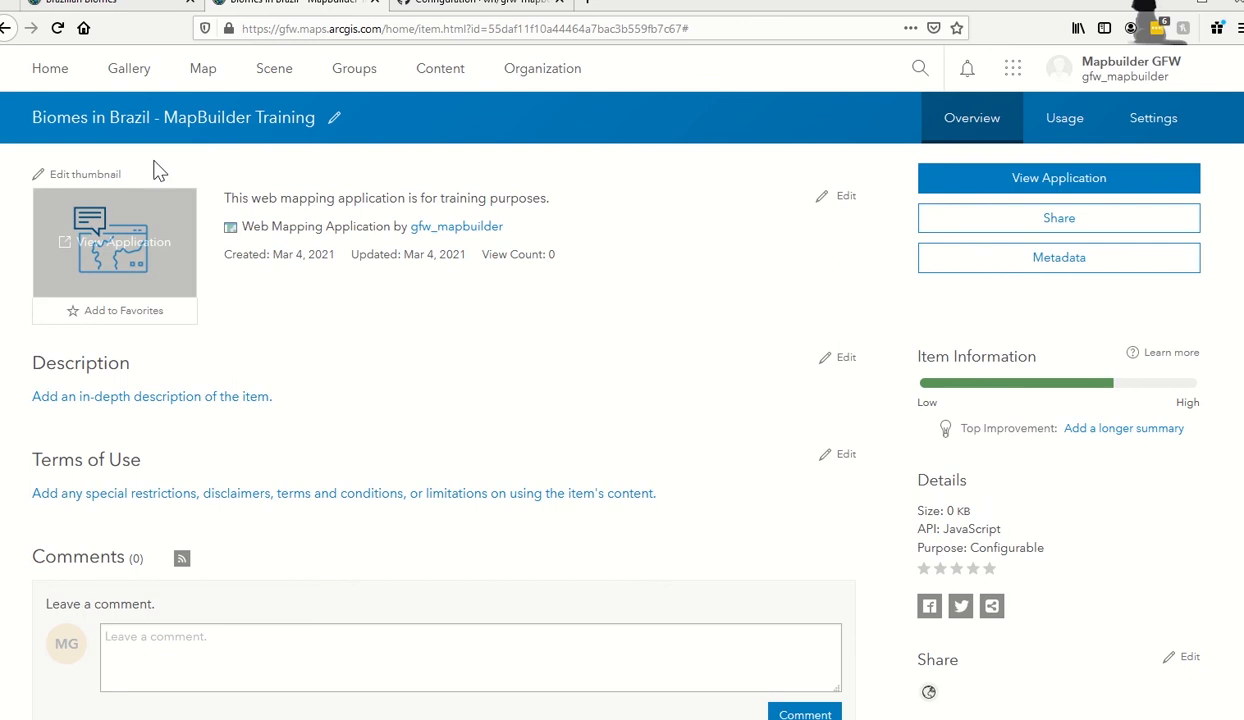
{"action": "left_click", "coordinate": [112, 4]}
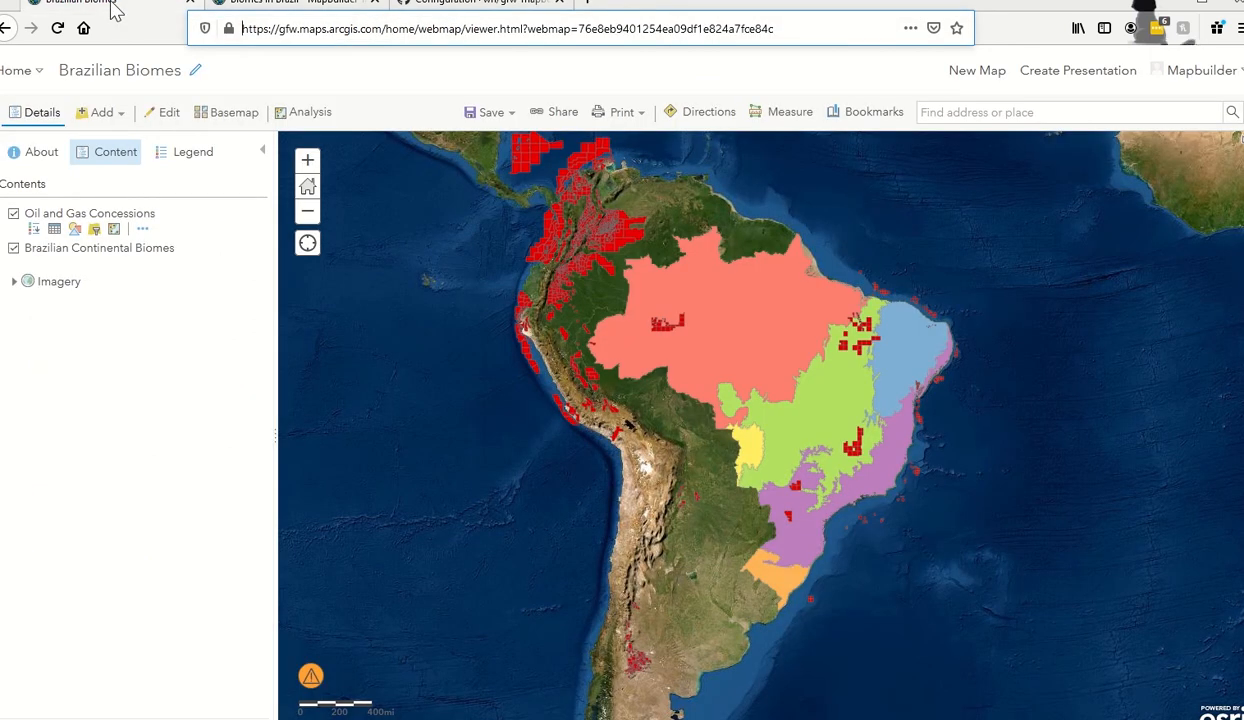
{"action": "left_click", "coordinate": [294, 76]}
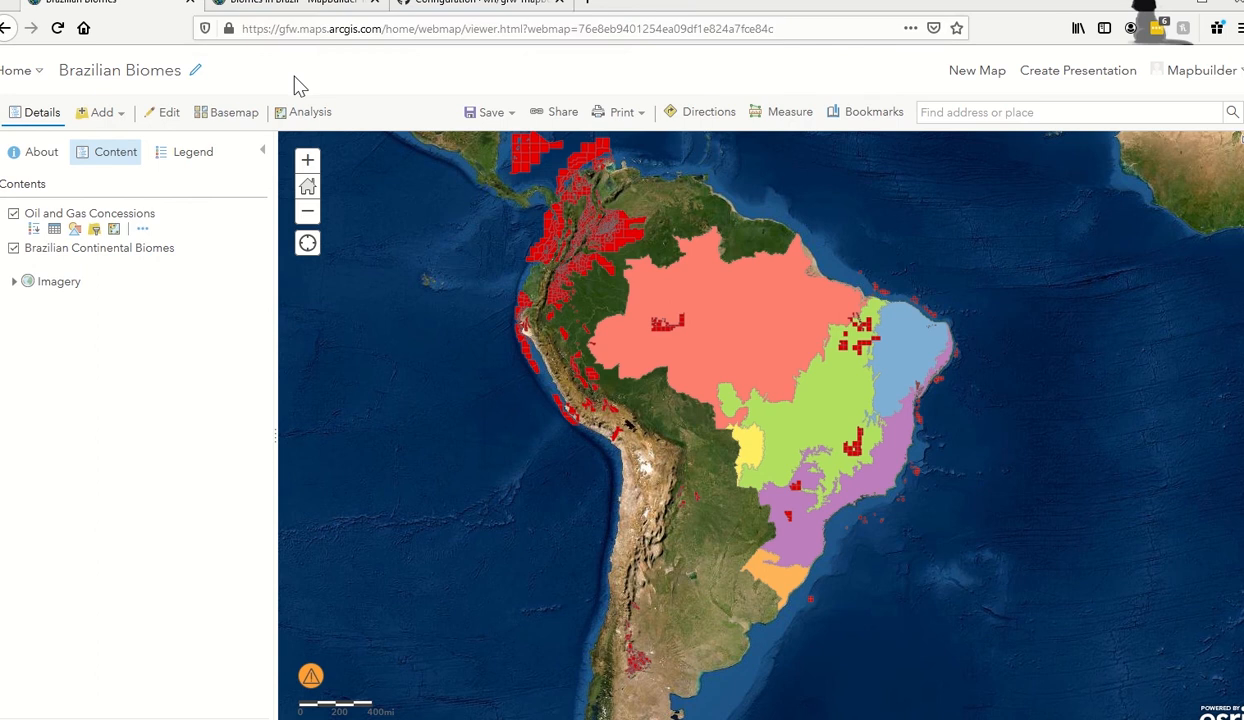
{"action": "left_click", "coordinate": [560, 116]}
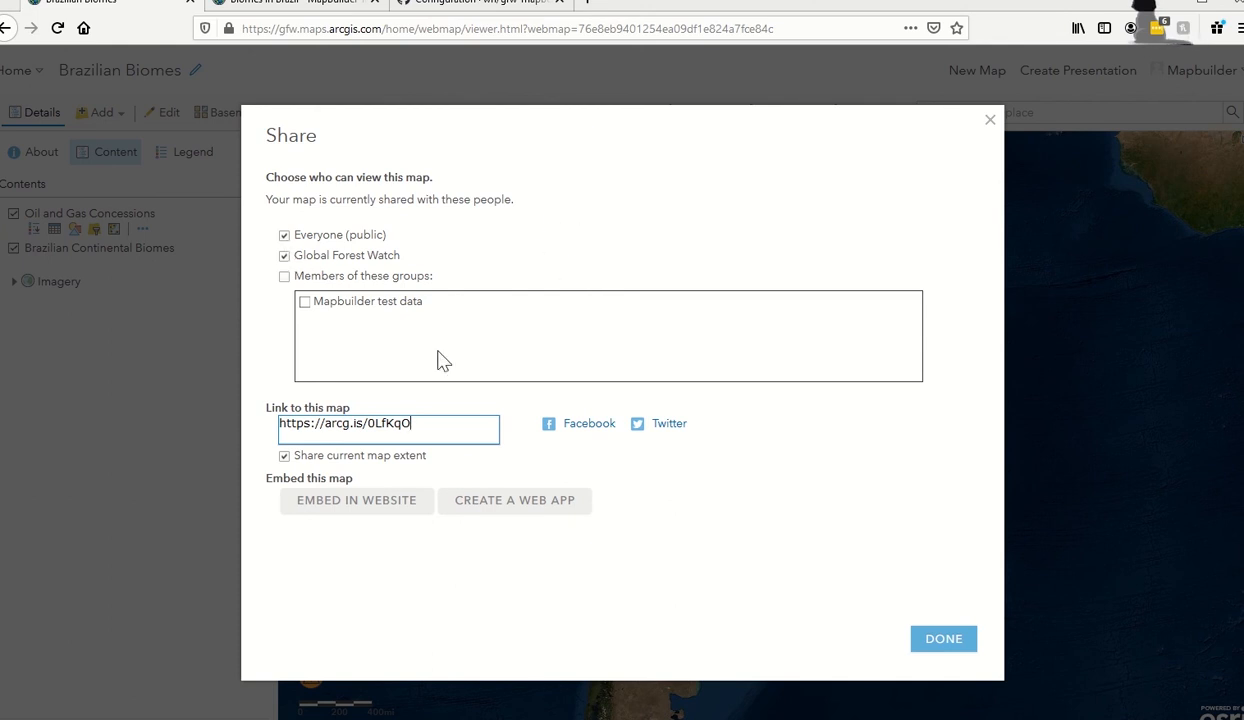
{"action": "left_click", "coordinate": [940, 645]}
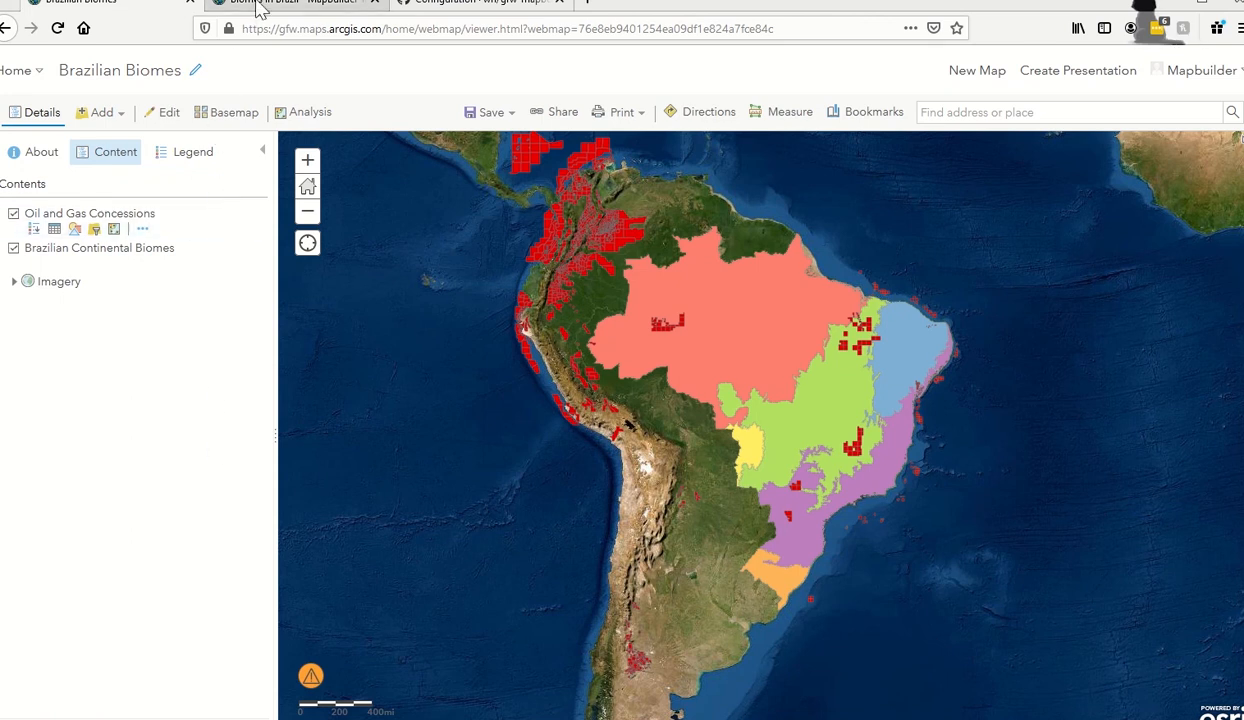
{"action": "left_click", "coordinate": [262, 6]}
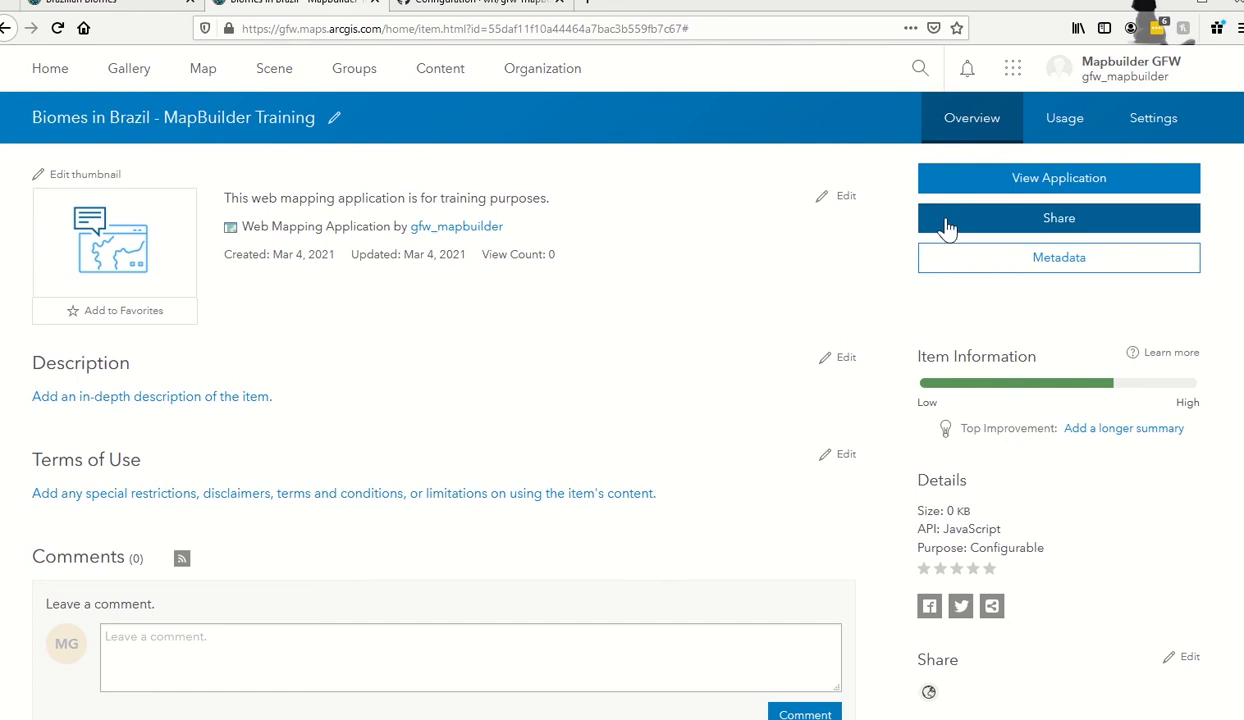
Launch the live app, view its Info panel summary, and bring up its Share dialog.
{"action": "left_click", "coordinate": [955, 182]}
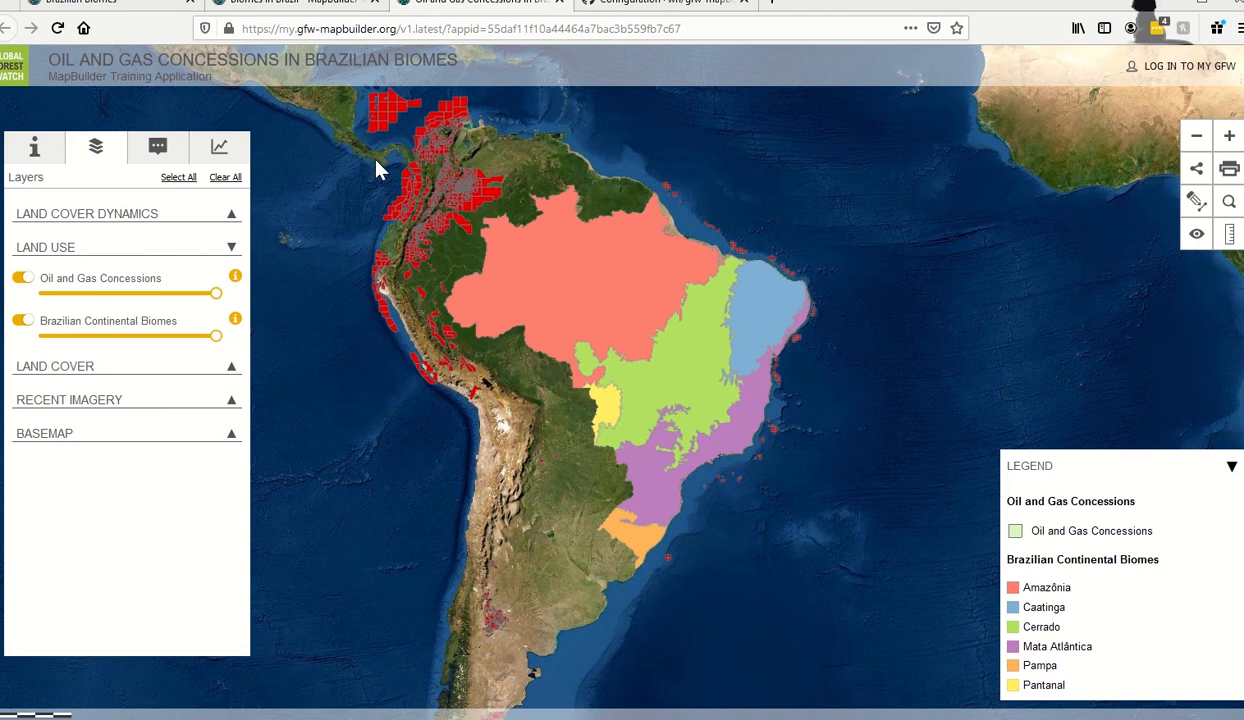
{"action": "left_click", "coordinate": [35, 152]}
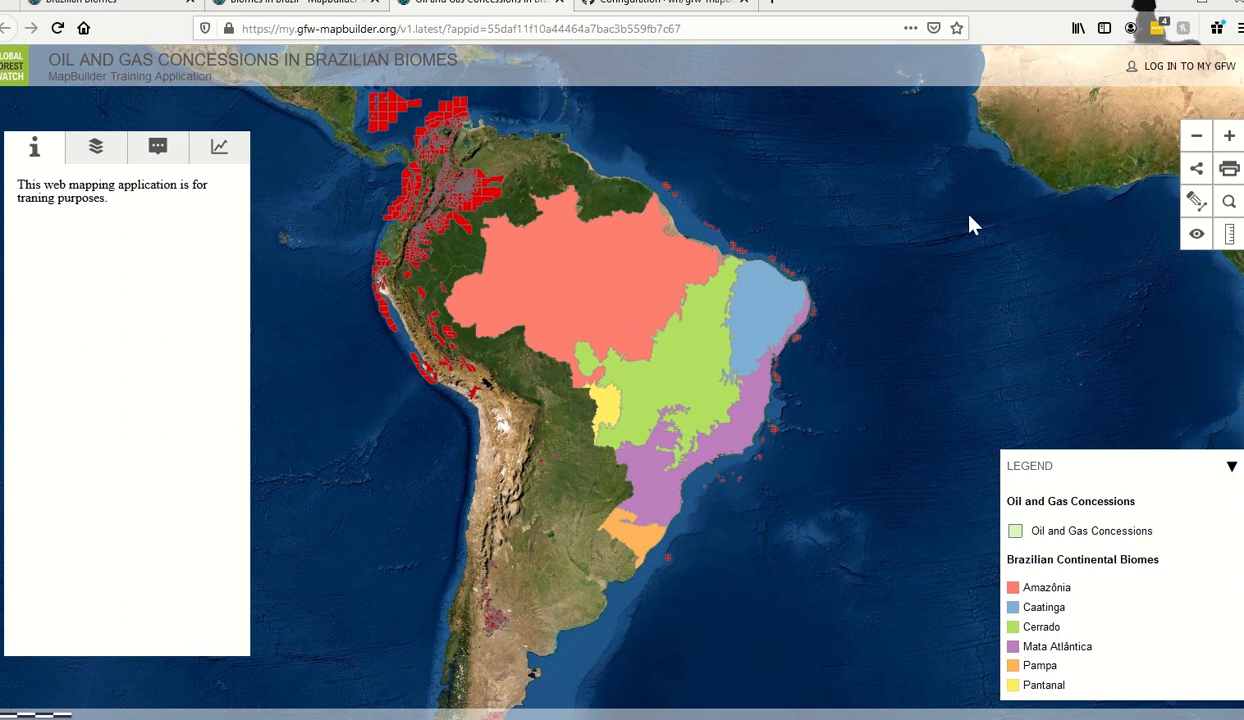
{"action": "left_click", "coordinate": [1196, 172]}
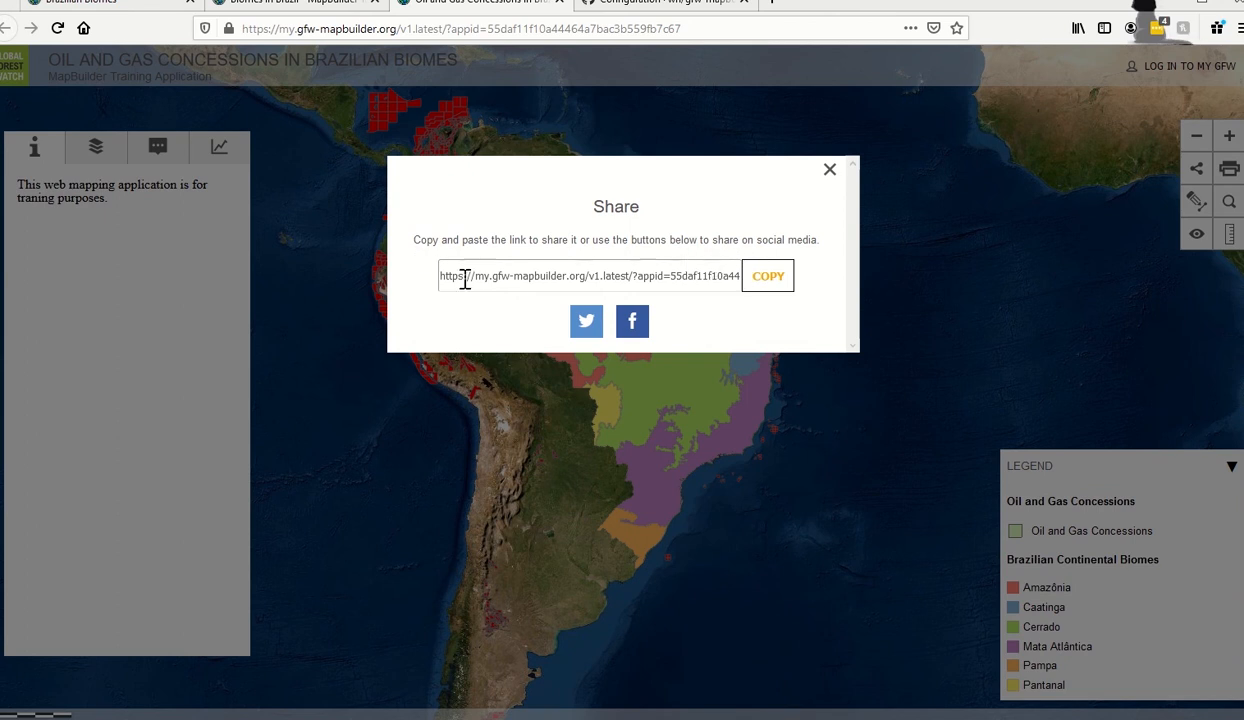
Select the app's share URL in the link field, then close the Share dialog.
{"action": "left_click_drag", "start_coordinate": [620, 280], "coordinate": [786, 266]}
{"action": "left_click", "coordinate": [563, 242]}
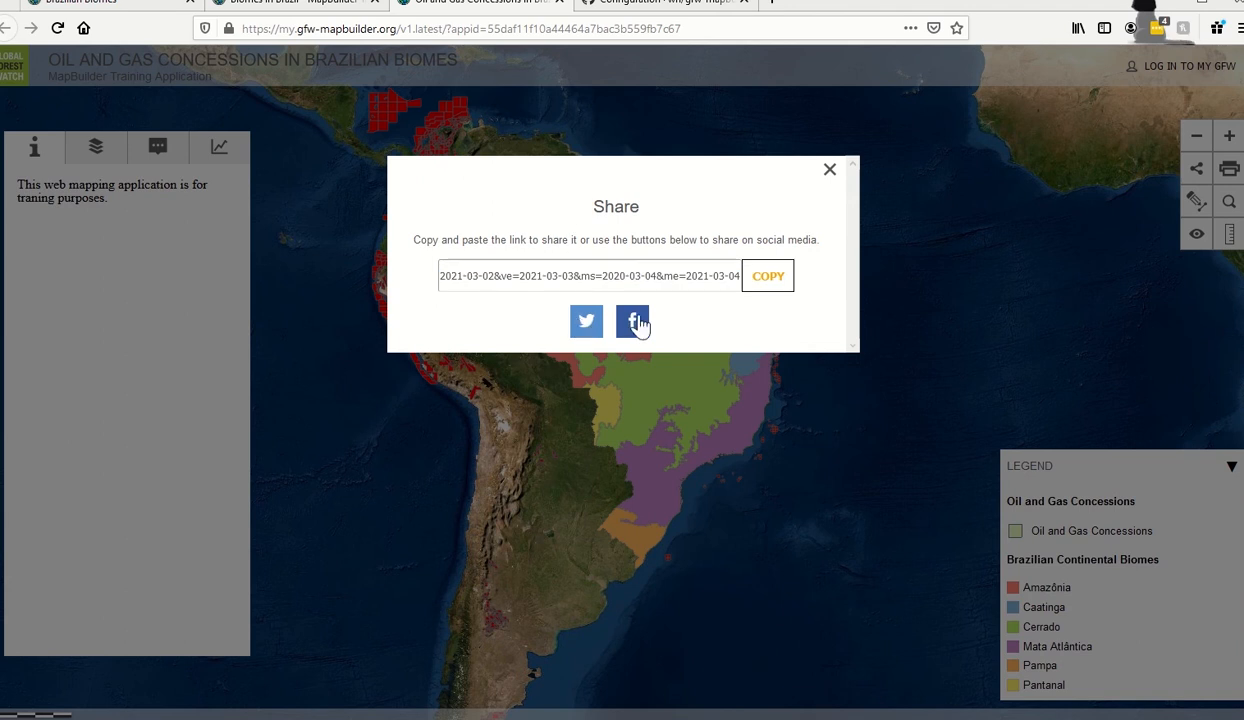
{"action": "left_click", "coordinate": [828, 170]}
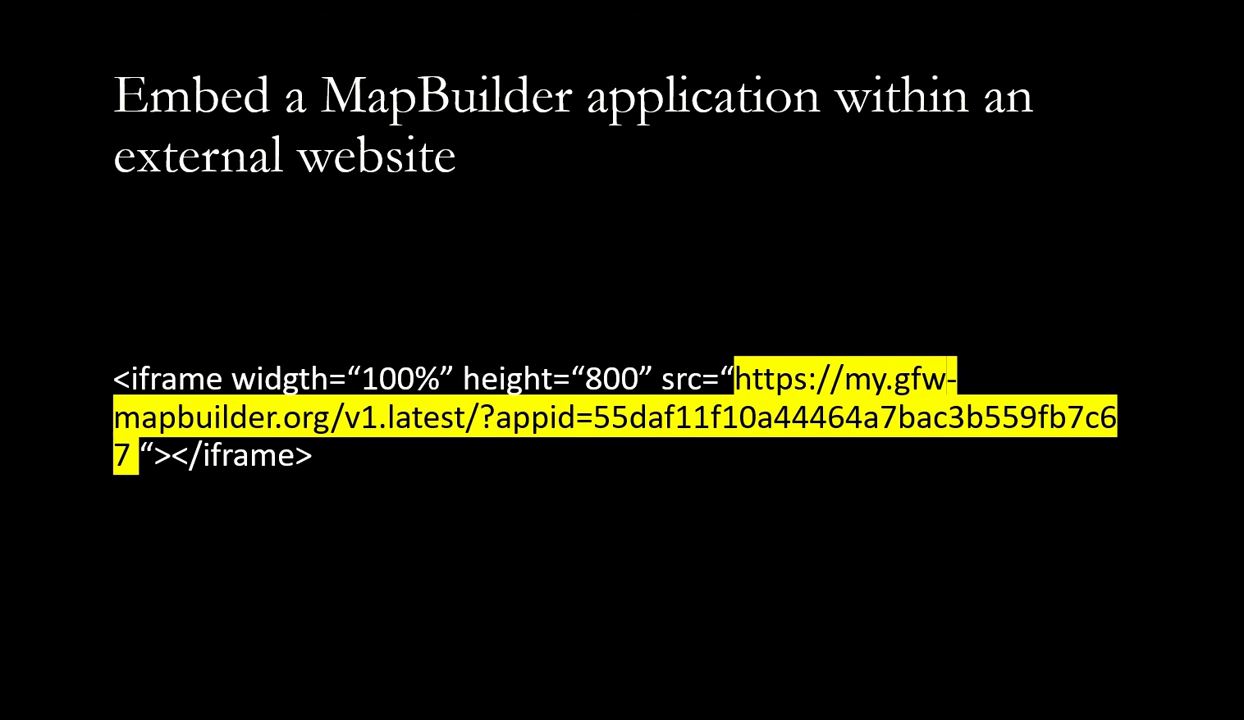
Advance the slideshow to the 'Links and Materials' slide listing the four resource links.
{"action": "key", "text": "Right"}
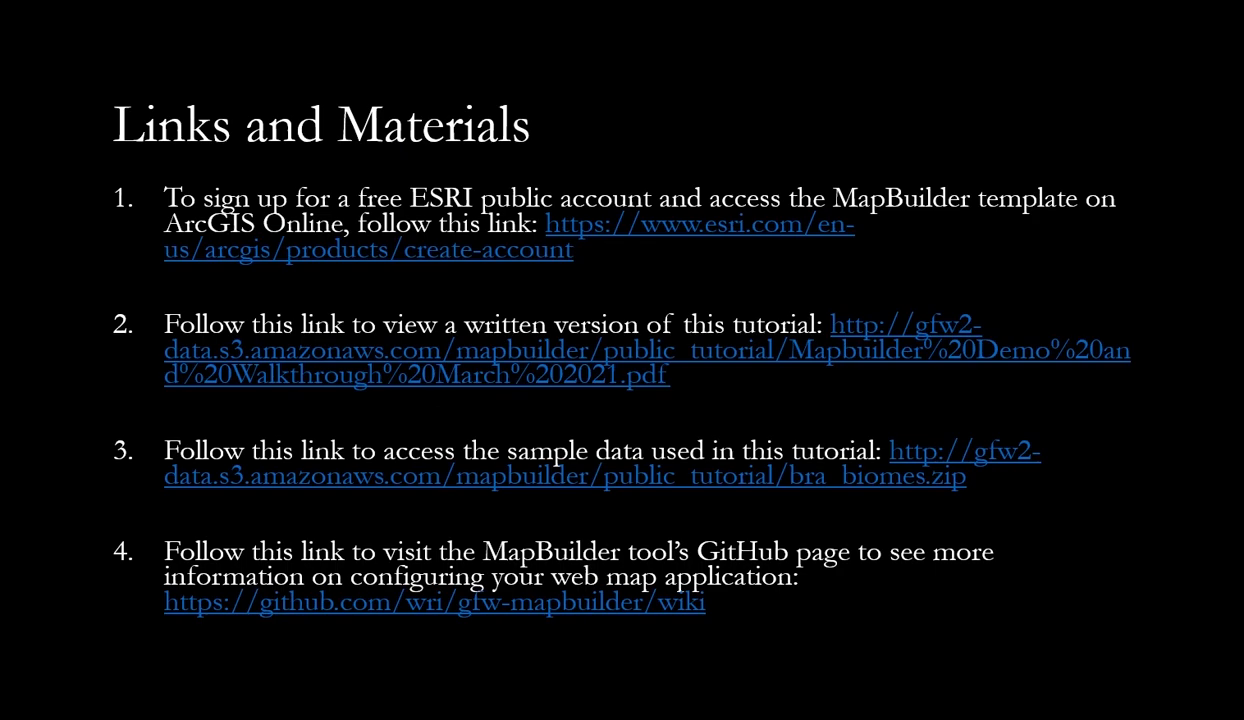